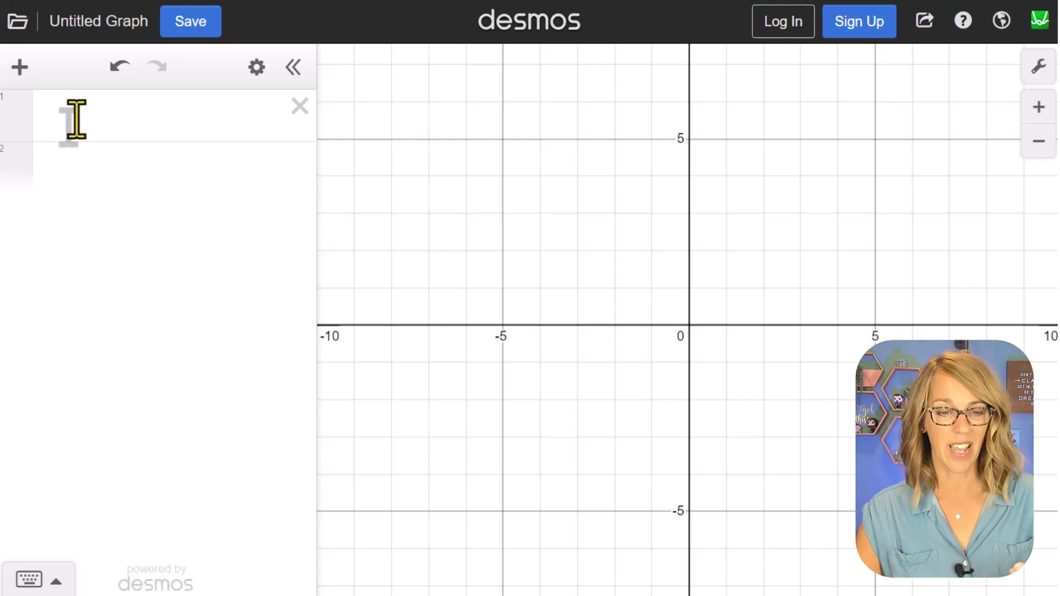
Enter the equation y = x^2 - 4 as the first expression to graph the parabola.
{"action": "left_click", "coordinate": [76, 117]}
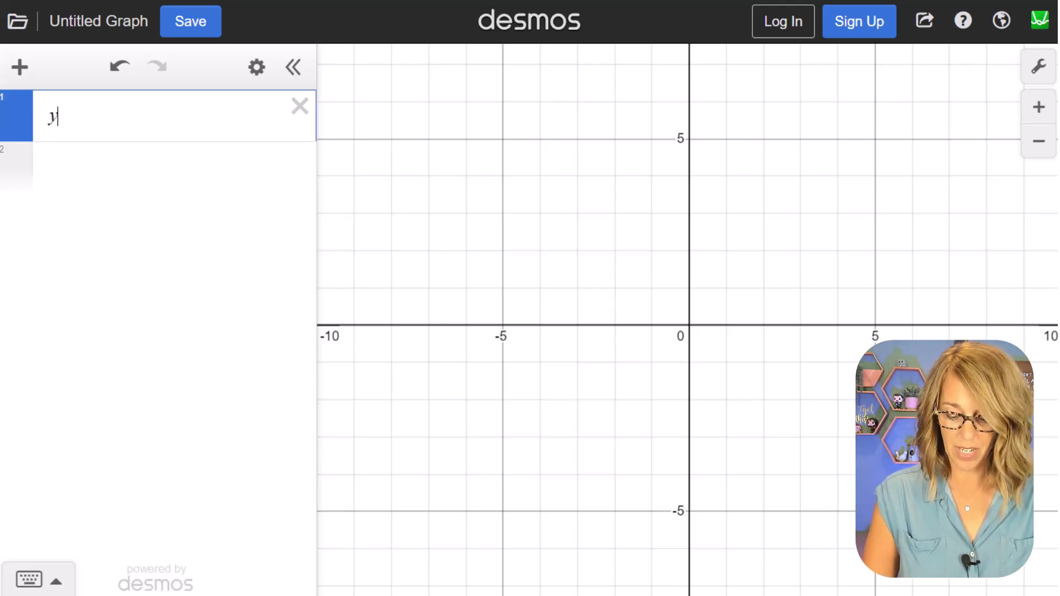
{"action": "type", "text": "y=x"}
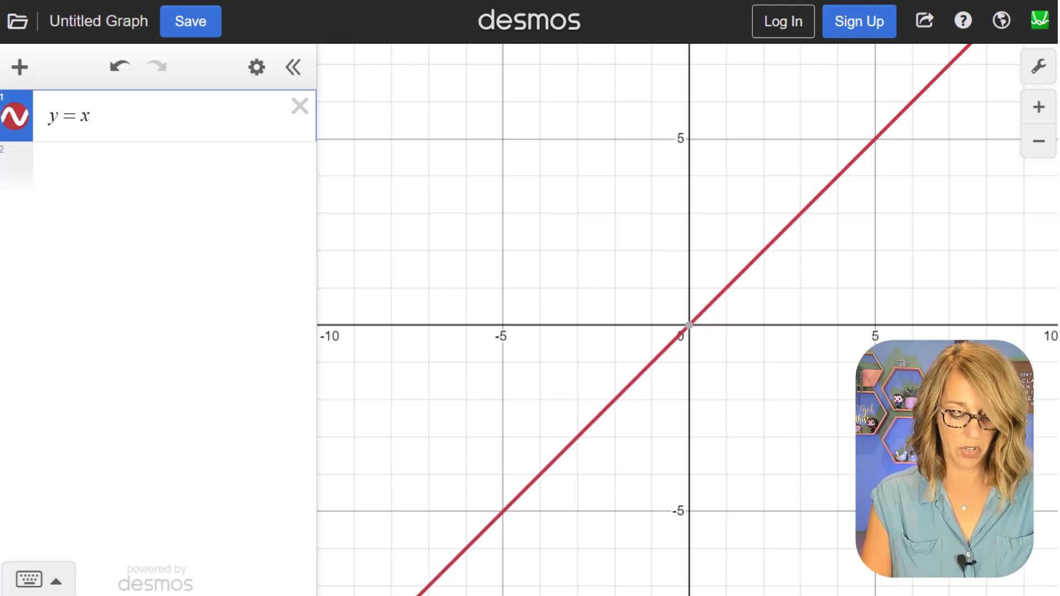
{"action": "type", "text": "^2"}
{"action": "key", "text": "Right"}
{"action": "type", "text": "-"}
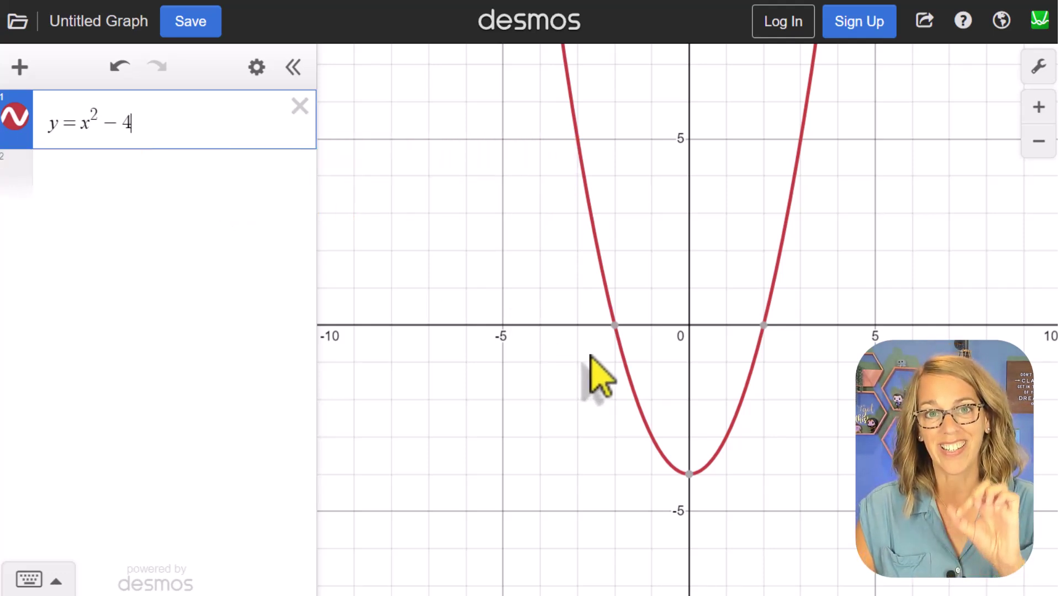
Try the dashed style on the parabola, and give it a solid line with a thickness of 5.
{"action": "left_click", "coordinate": [15, 117]}
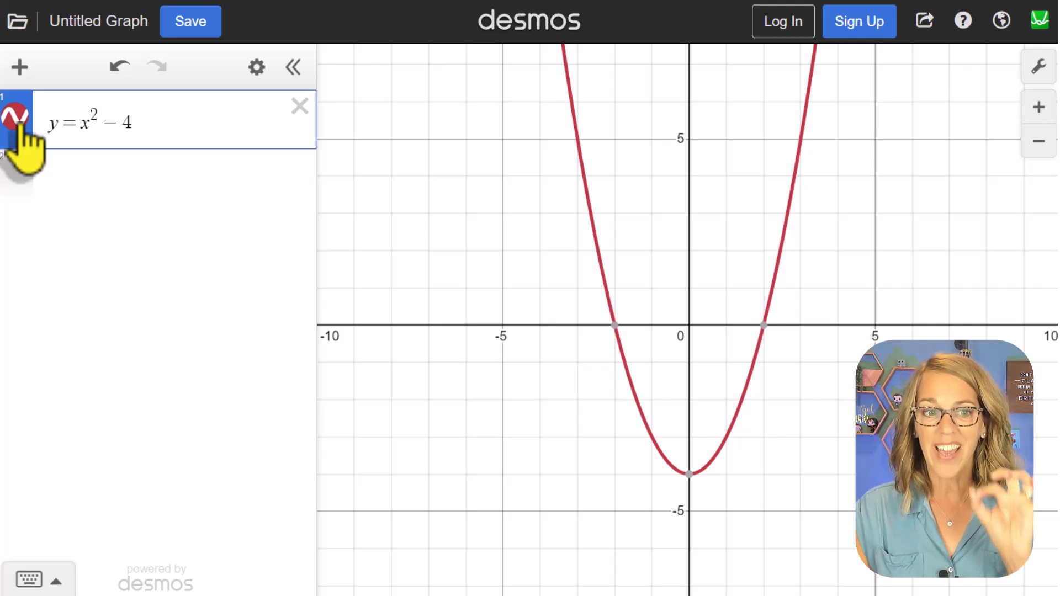
{"action": "left_click", "coordinate": [17, 119]}
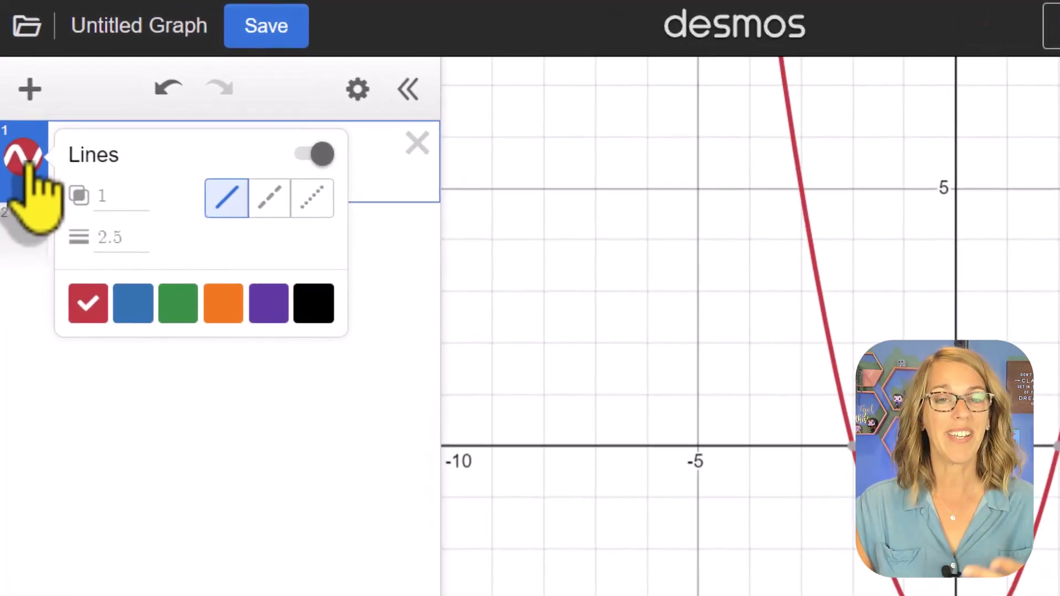
{"action": "left_click", "coordinate": [271, 198]}
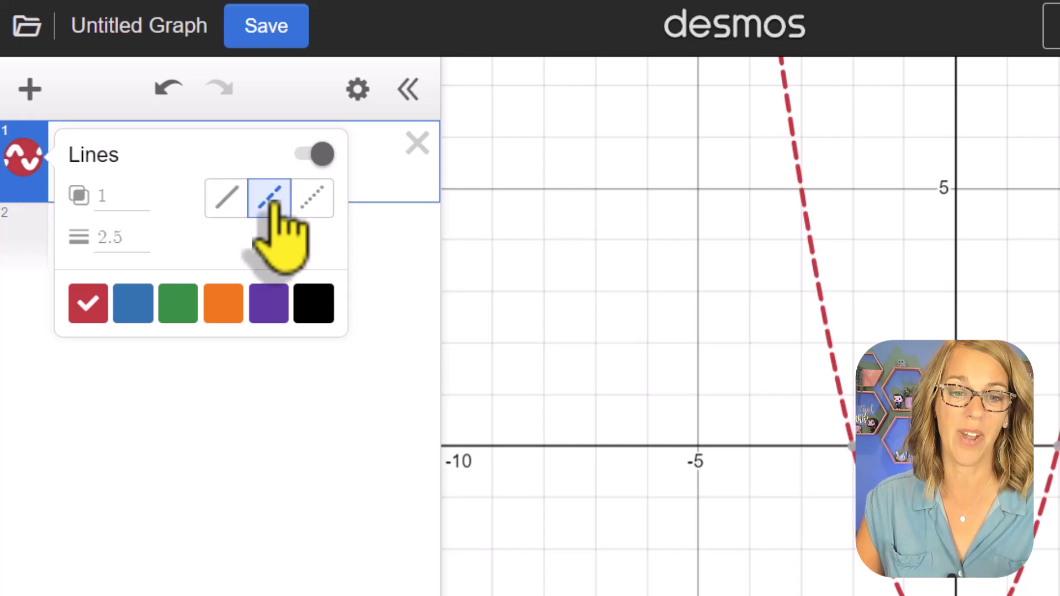
{"action": "left_click", "coordinate": [227, 198]}
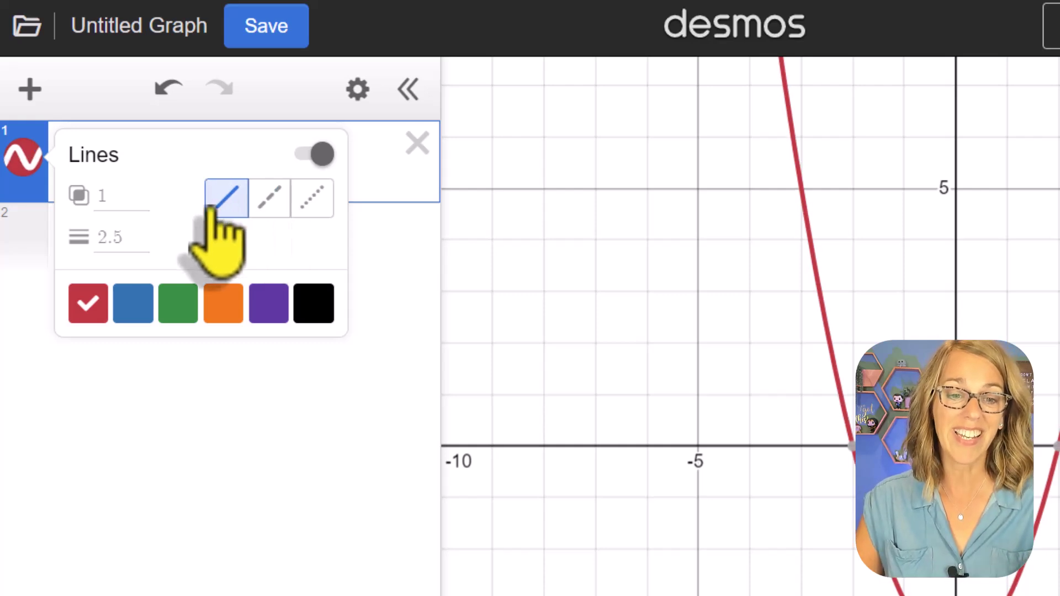
{"action": "left_click", "coordinate": [124, 242]}
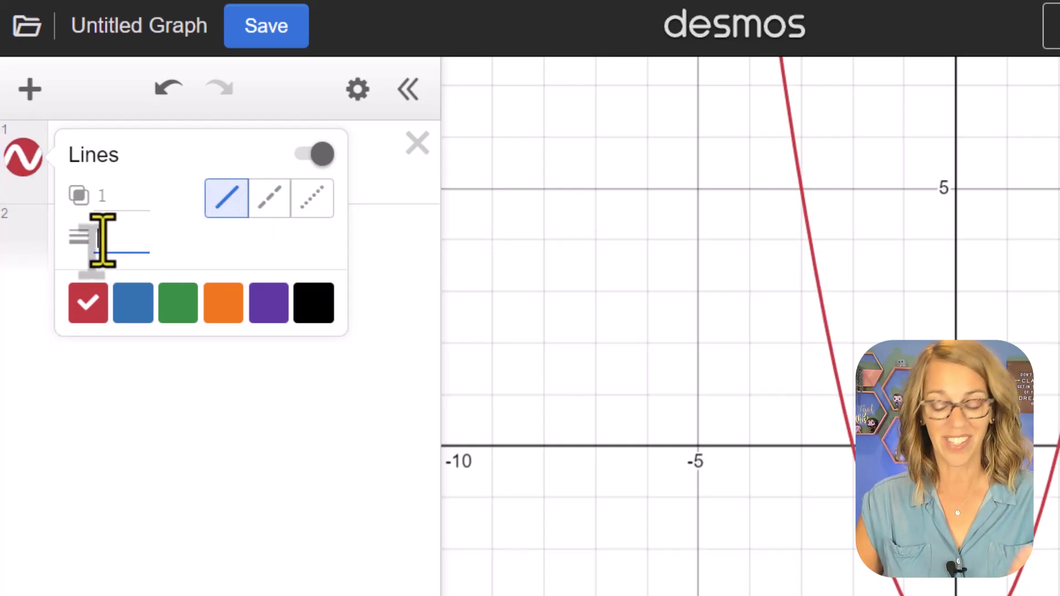
{"action": "key", "text": "BackSpace"}
{"action": "key", "text": "BackSpace"}
{"action": "key", "text": "BackSpace"}
{"action": "type", "text": "5"}
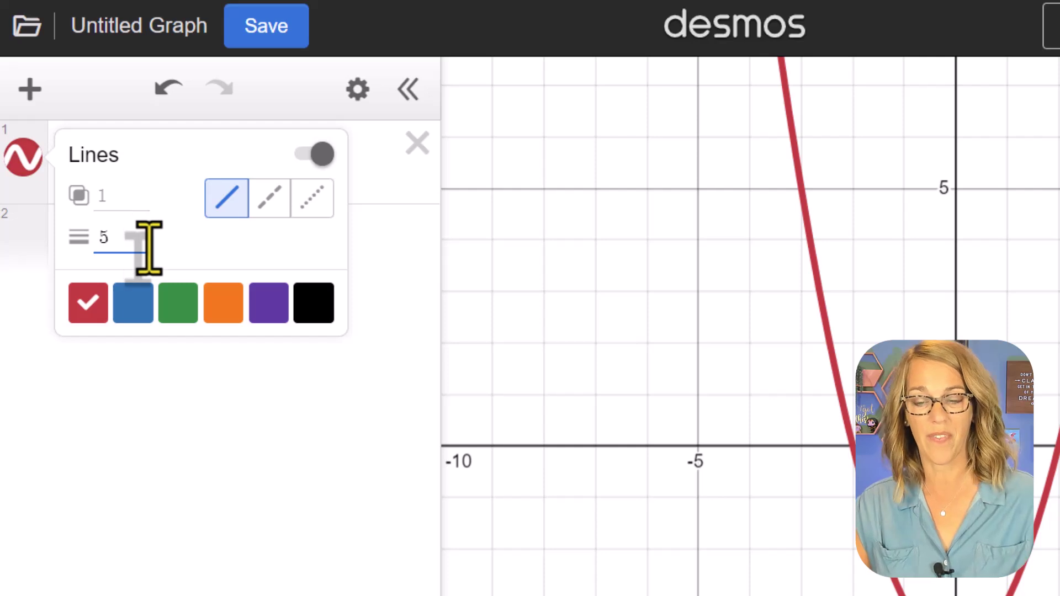
Try orange and purple on the parabola, and set its final colour to green.
{"action": "left_click", "coordinate": [227, 311]}
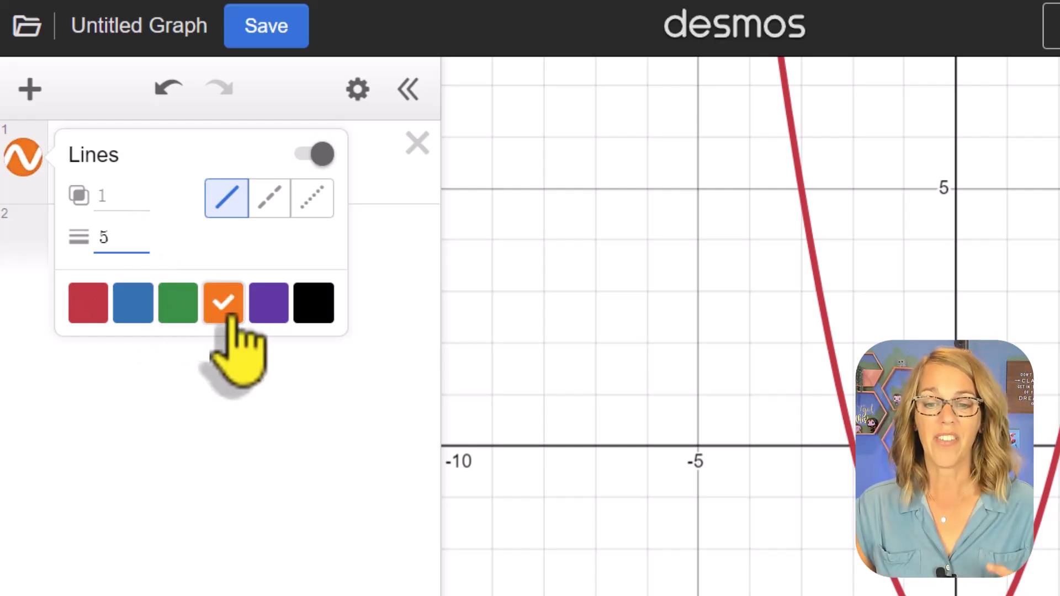
{"action": "left_click", "coordinate": [260, 312]}
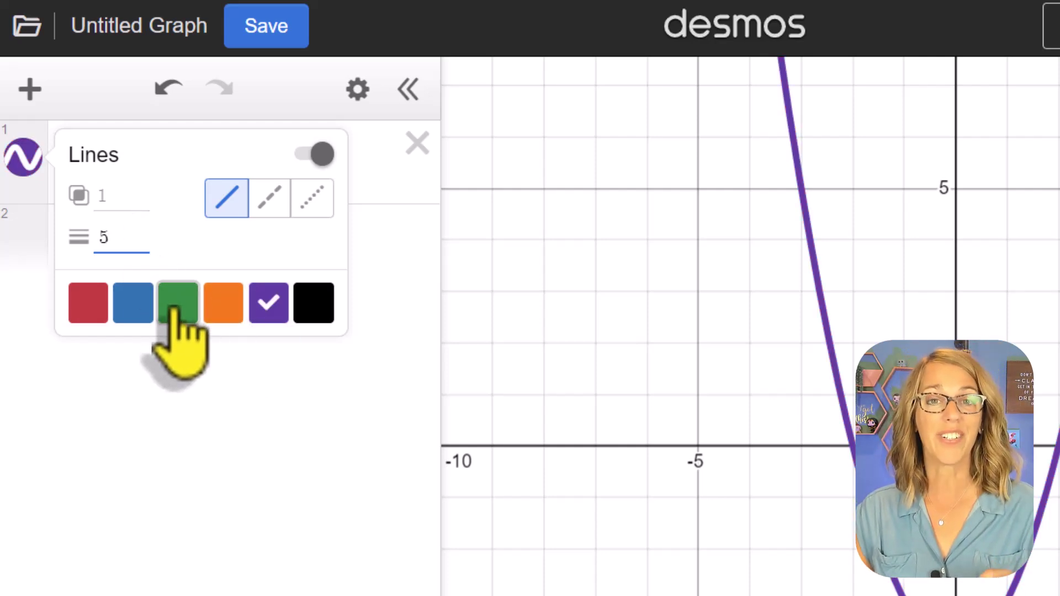
{"action": "left_click", "coordinate": [177, 312]}
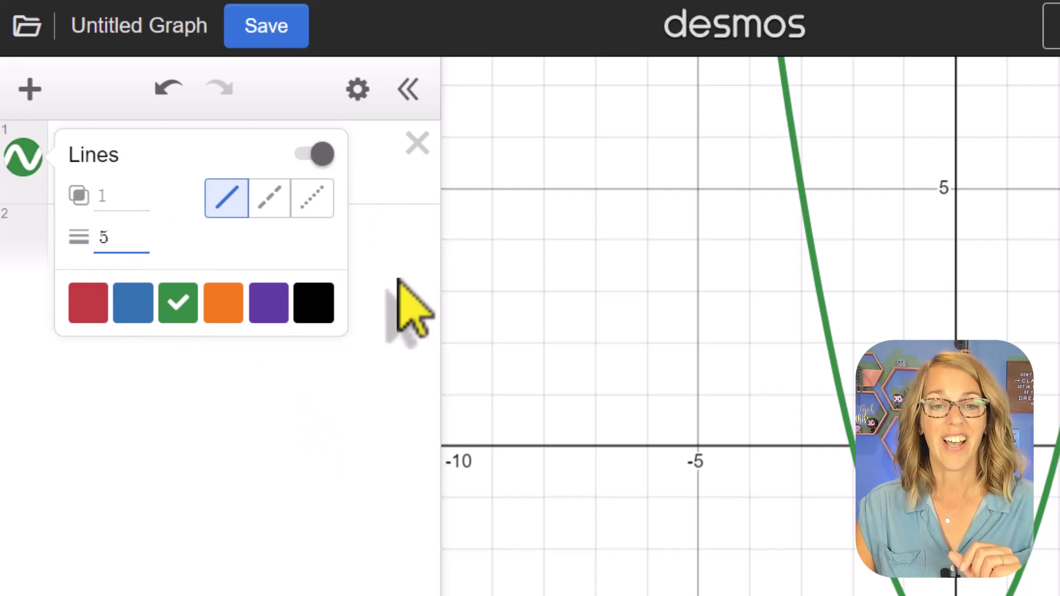
{"action": "left_click", "coordinate": [388, 192]}
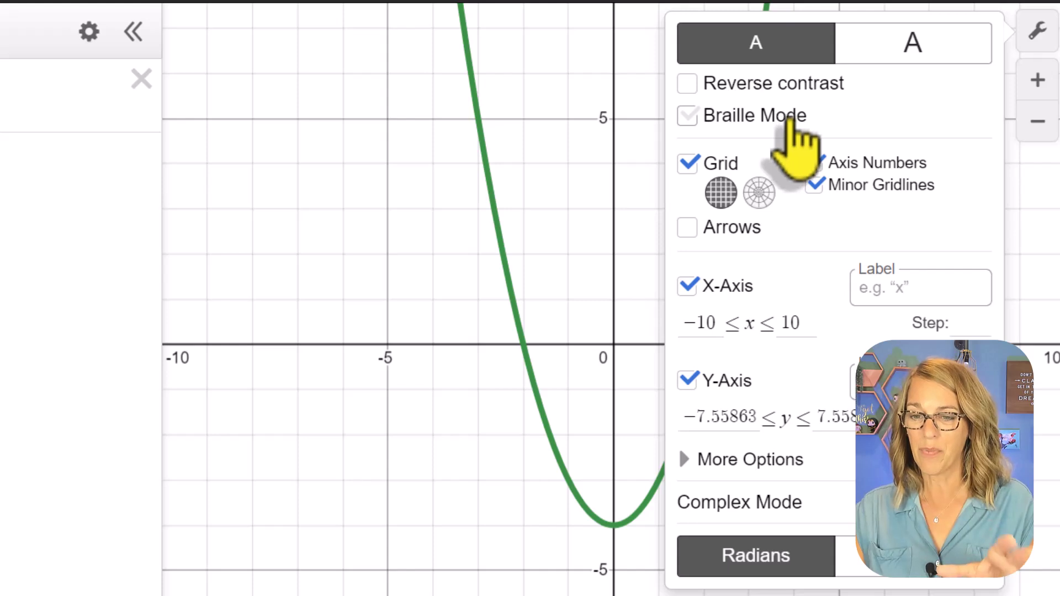
Turn the minor gridlines off and back on in the graph settings.
{"action": "left_click", "coordinate": [813, 185]}
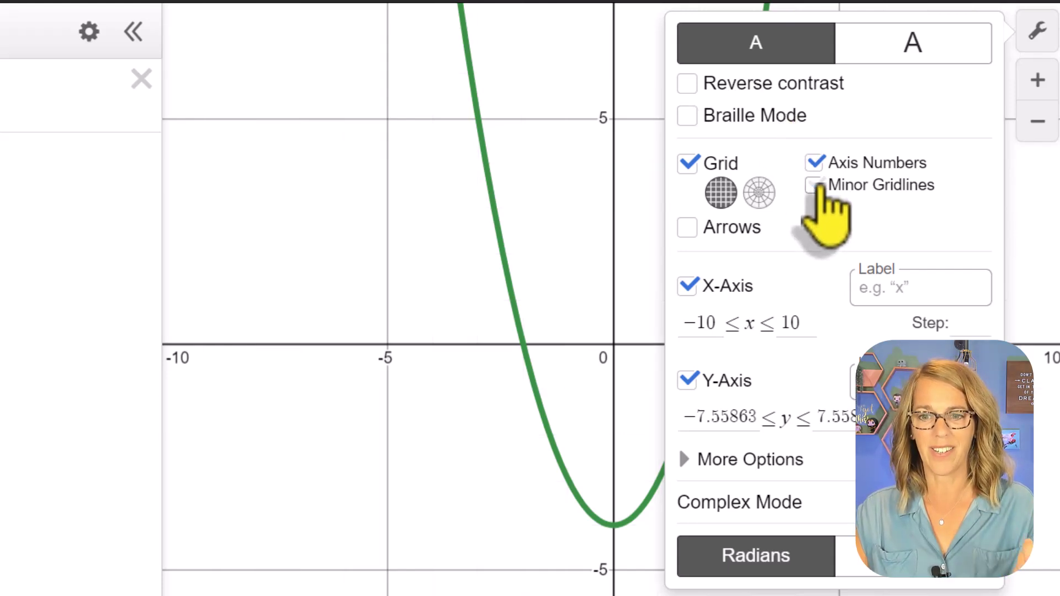
{"action": "left_click", "coordinate": [815, 186]}
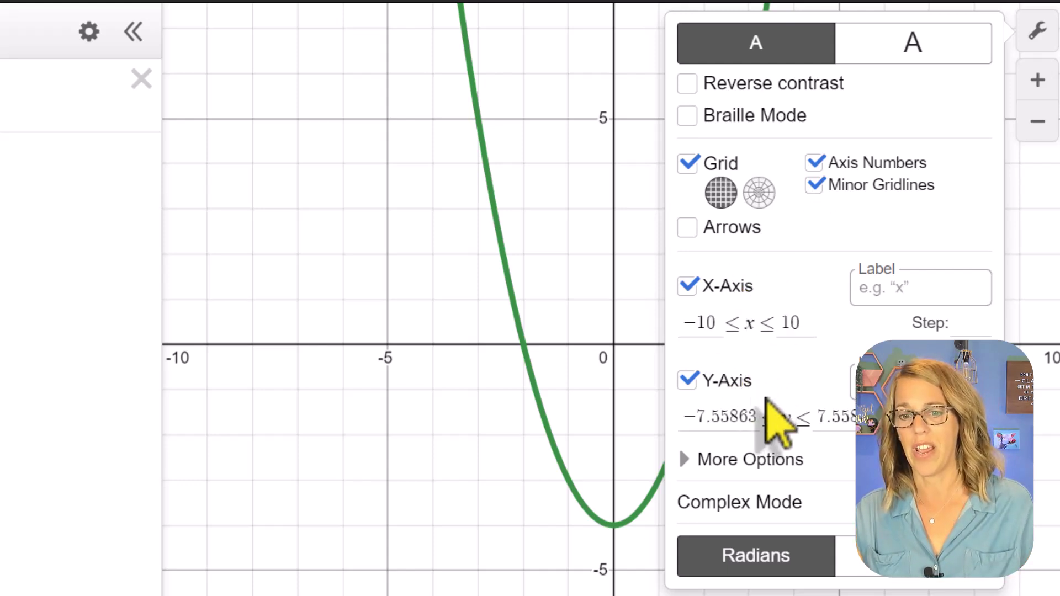
Set the y-axis range from -10 to 10 and equalize the axis scales with Zoom Square.
{"action": "left_click_drag", "start_coordinate": [755, 418], "coordinate": [667, 428]}
{"action": "type", "text": "-10"}
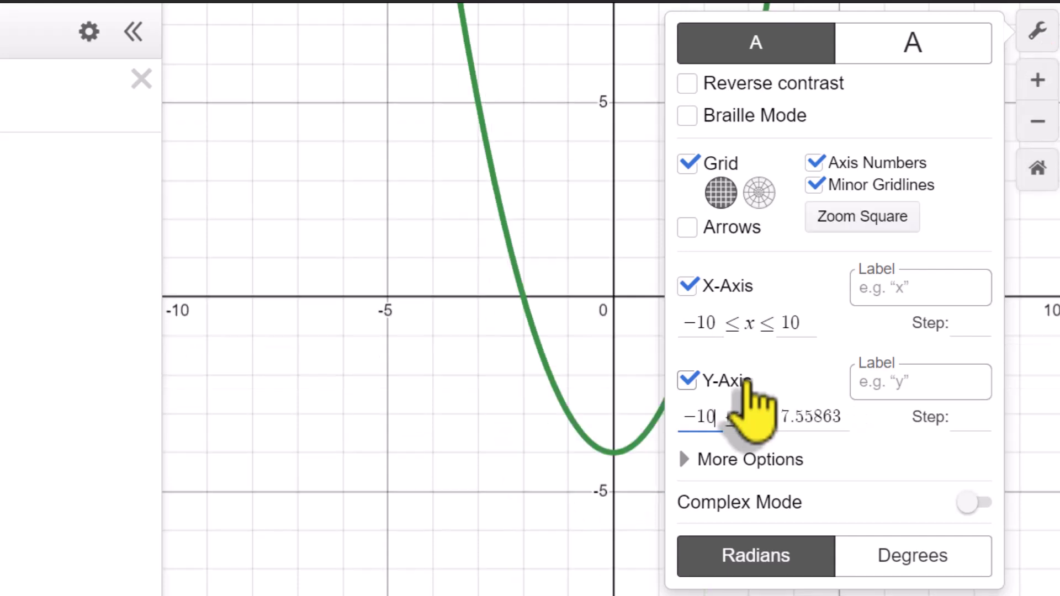
{"action": "key", "text": "Tab"}
{"action": "type", "text": "10"}
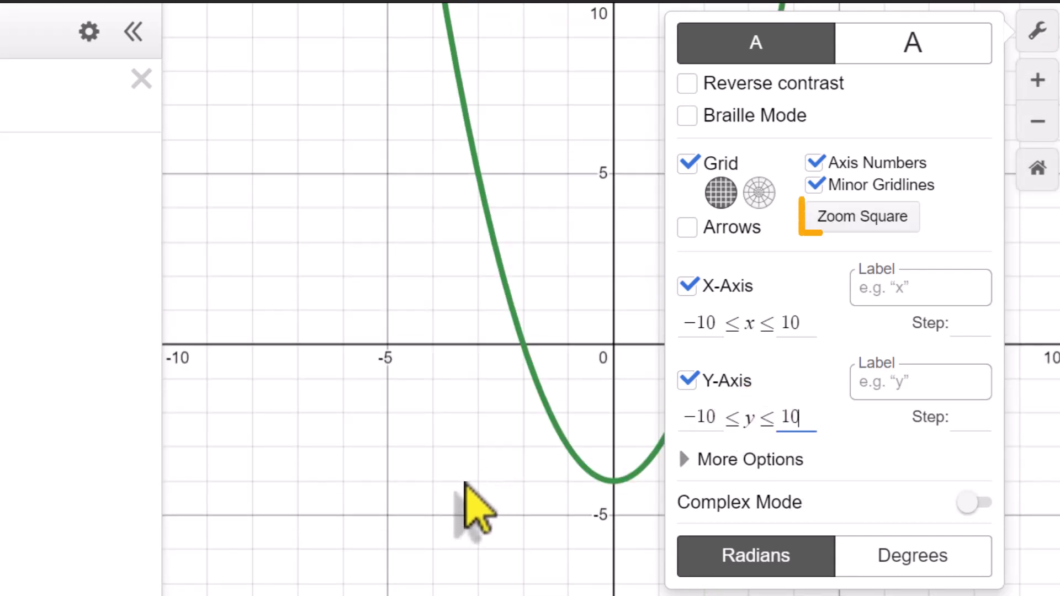
{"action": "left_click", "coordinate": [882, 219]}
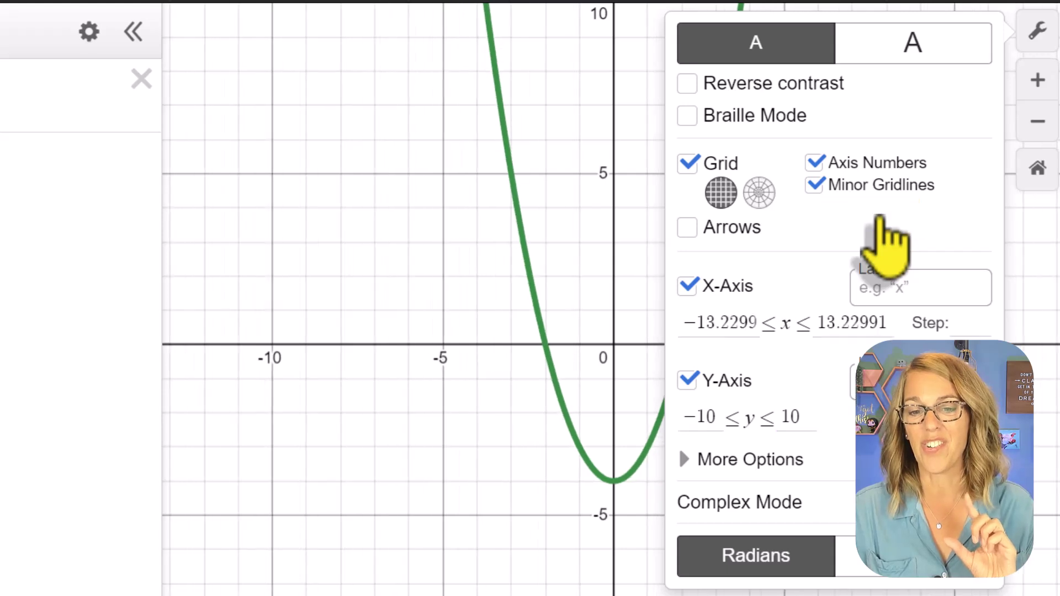
{"action": "left_click", "coordinate": [484, 516]}
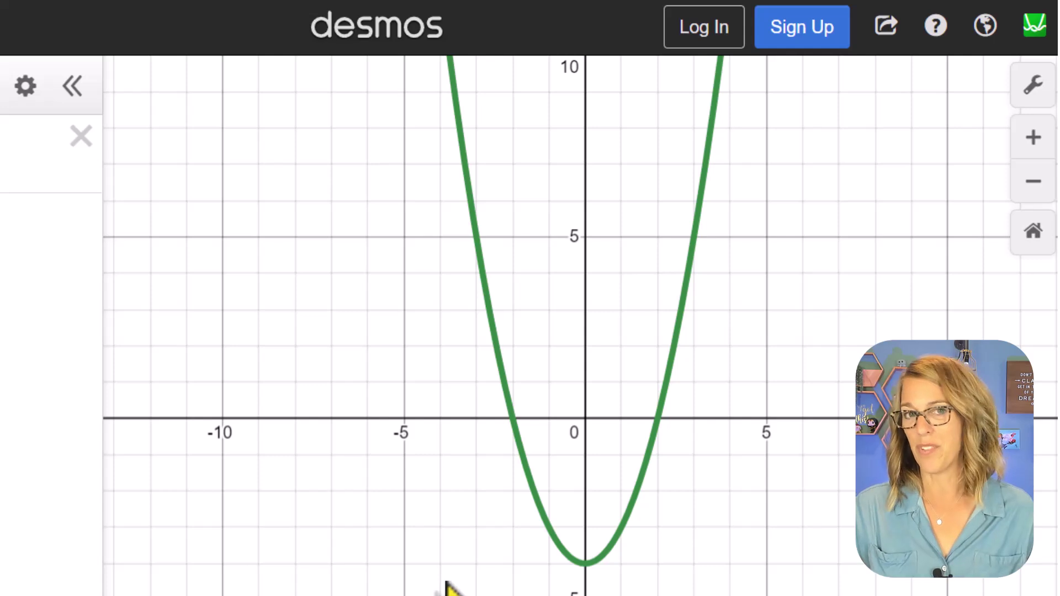
Reset the graph to its default view and explore the parabola by panning and zooming.
{"action": "left_click", "coordinate": [1033, 233]}
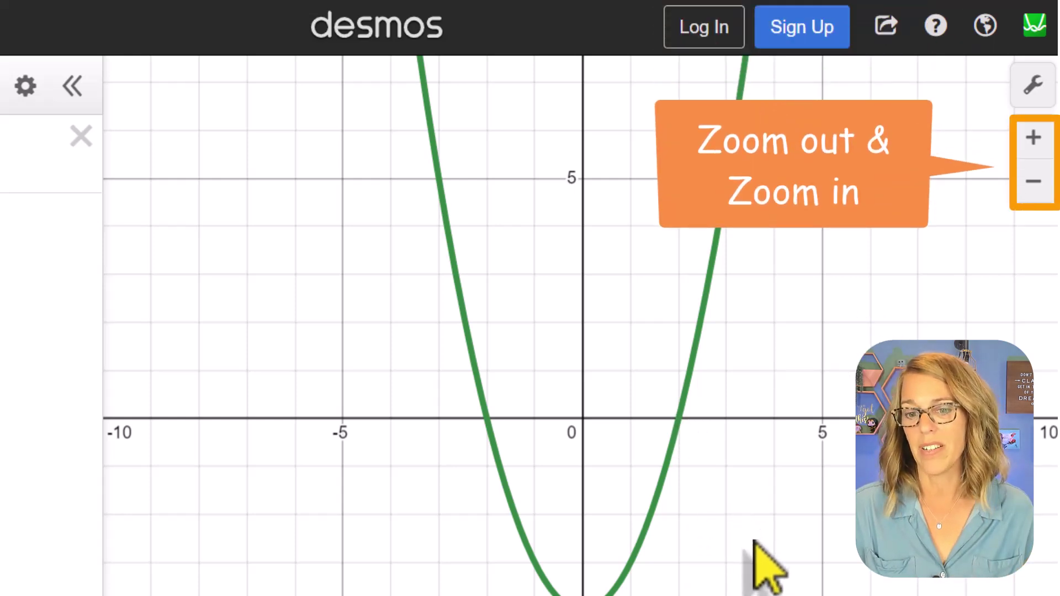
{"action": "left_click_drag", "start_coordinate": [745, 552], "coordinate": [812, 532]}
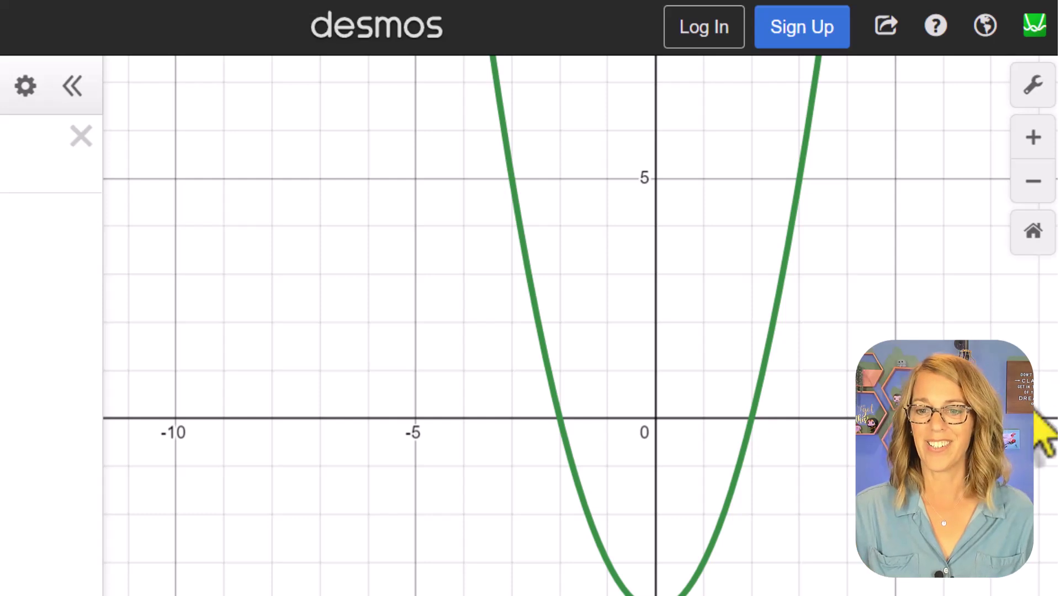
{"action": "scroll", "coordinate": [844, 470], "scroll_direction": "down", "scroll_amount": 1}
{"action": "scroll", "coordinate": [845, 469], "scroll_direction": "up", "scroll_amount": 4}
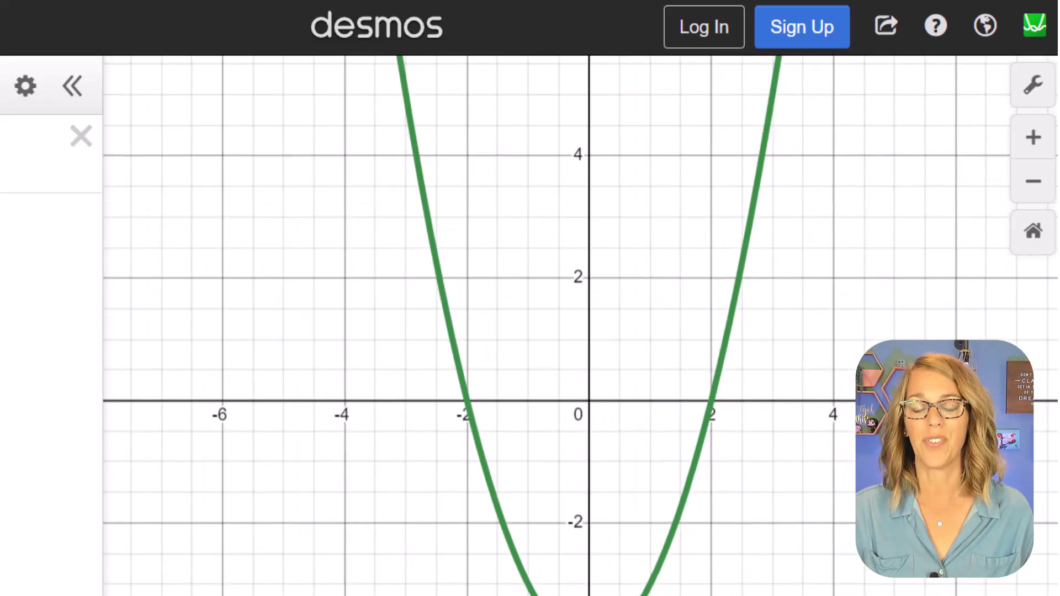
{"action": "scroll", "coordinate": [908, 490], "scroll_direction": "down", "scroll_amount": 2}
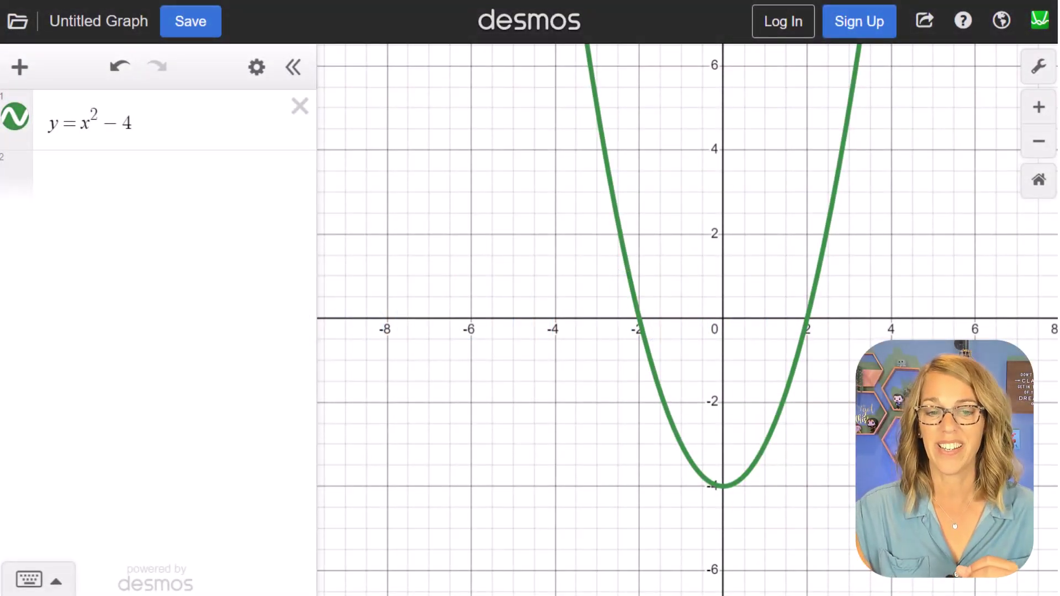
Show the coordinates of the parabola's two x-intercepts and its vertex on the graph.
{"action": "left_click", "coordinate": [630, 264]}
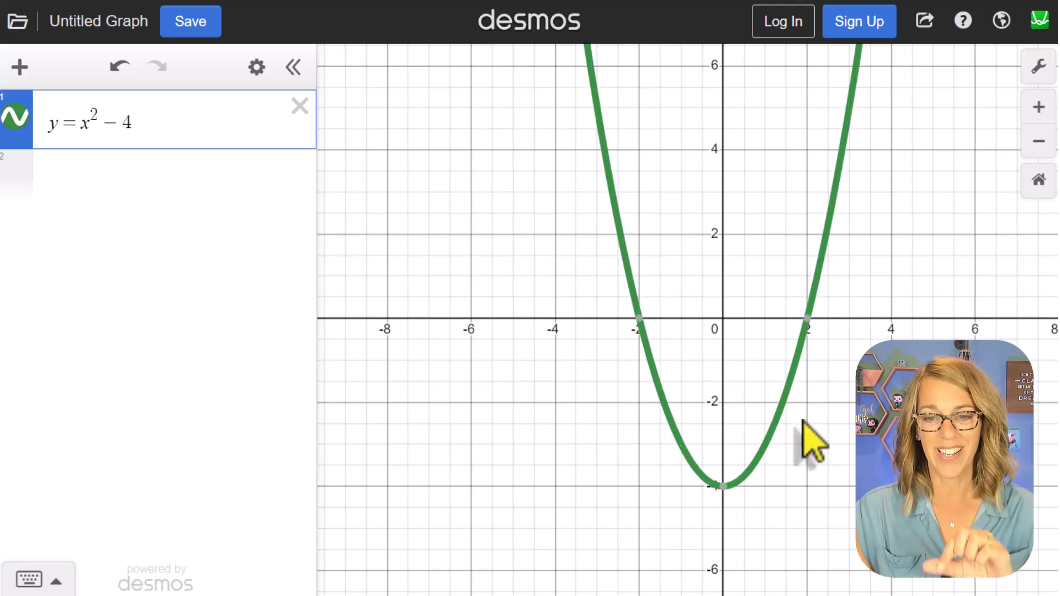
{"action": "left_click", "coordinate": [640, 319]}
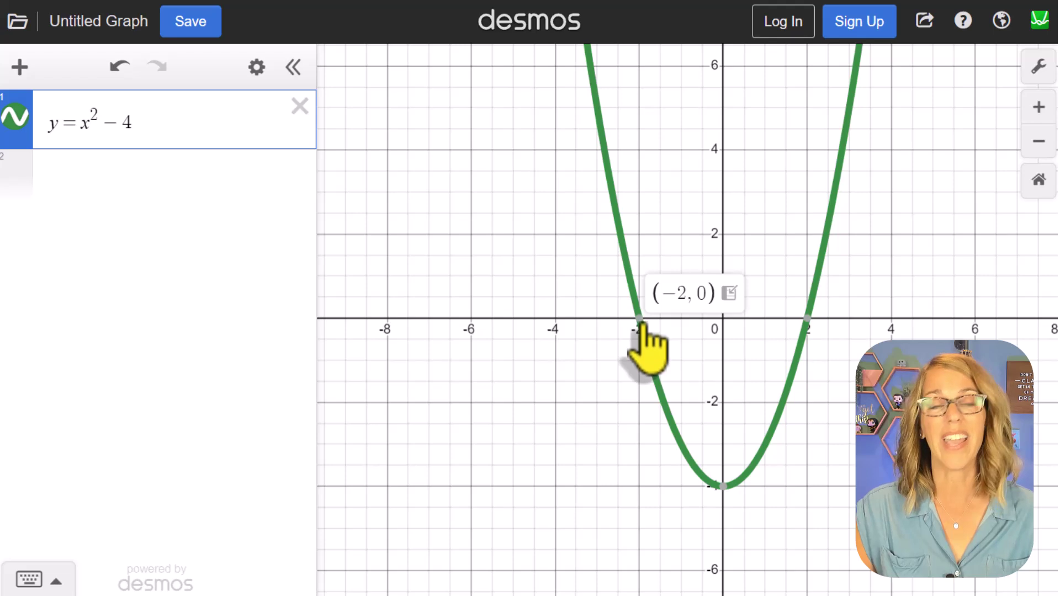
{"action": "left_click", "coordinate": [639, 321]}
{"action": "left_click", "coordinate": [807, 319]}
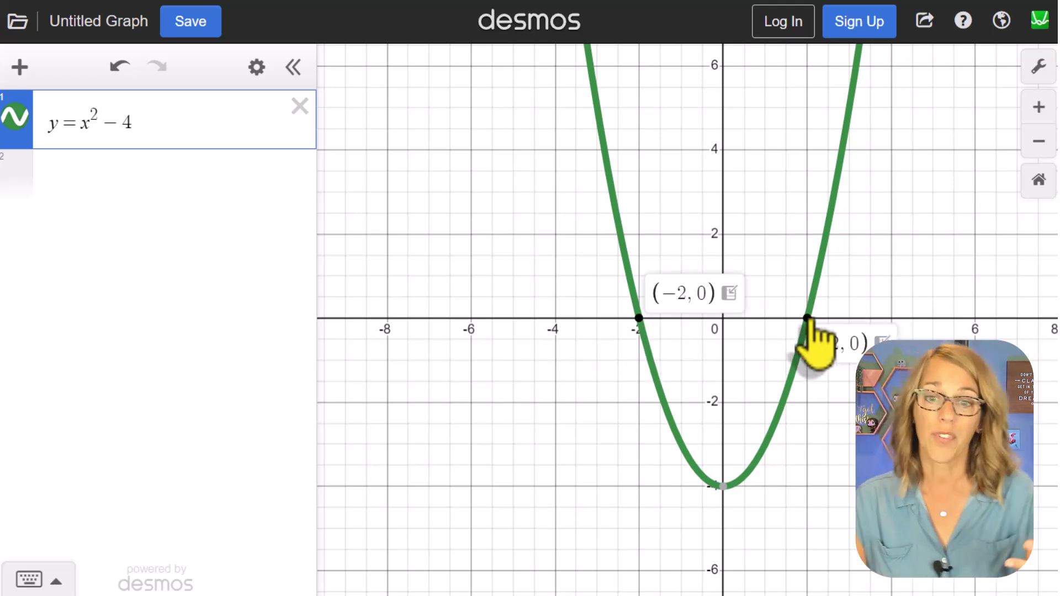
{"action": "left_click", "coordinate": [722, 486]}
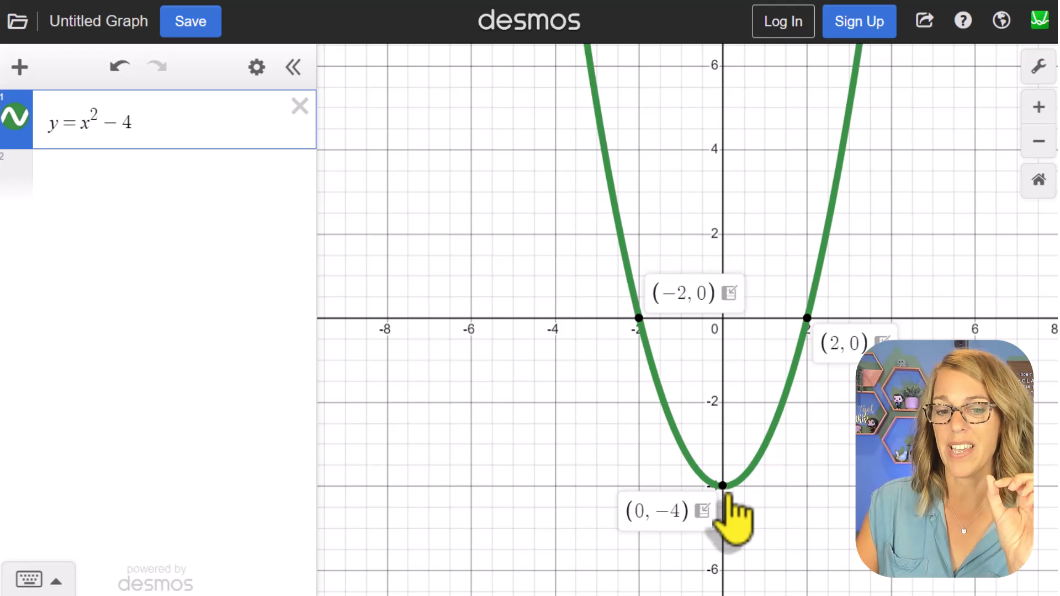
Add the parabola's x-intercept at (-2, 0) to the expression list as a labelled point.
{"action": "left_click", "coordinate": [137, 185]}
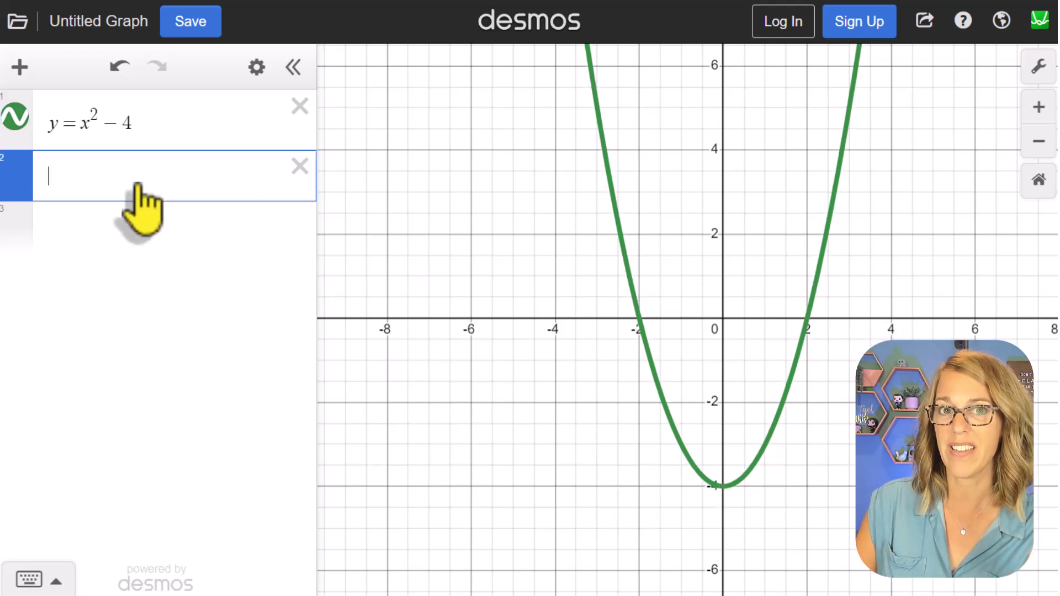
{"action": "left_click", "coordinate": [640, 323]}
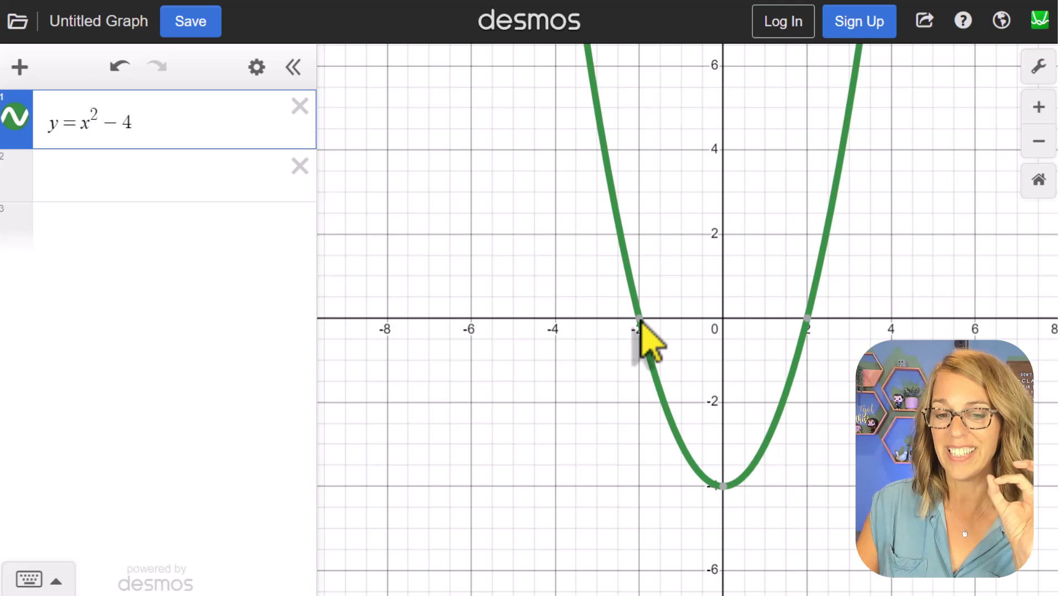
{"action": "left_click", "coordinate": [639, 319]}
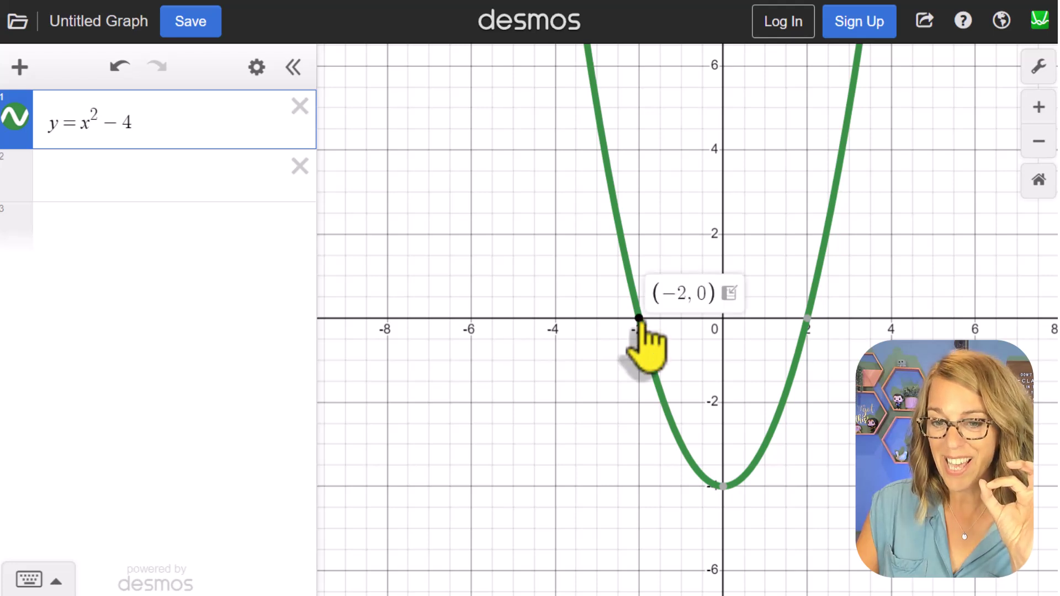
{"action": "left_click", "coordinate": [730, 292]}
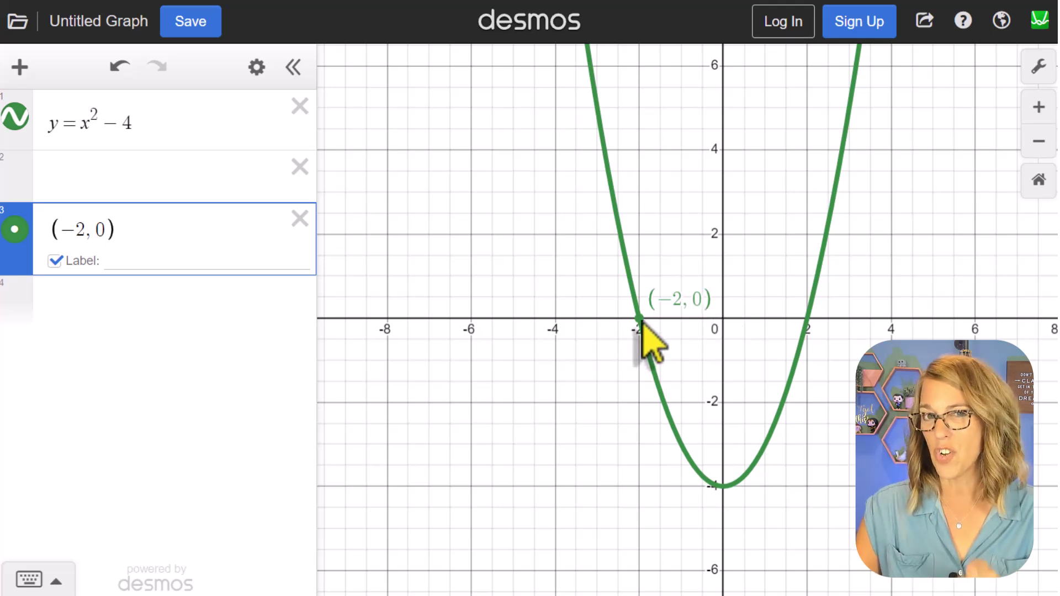
Colour the point (-2, 0) orange and, after trying other label positions, place its label directly above it.
{"action": "left_click", "coordinate": [17, 241]}
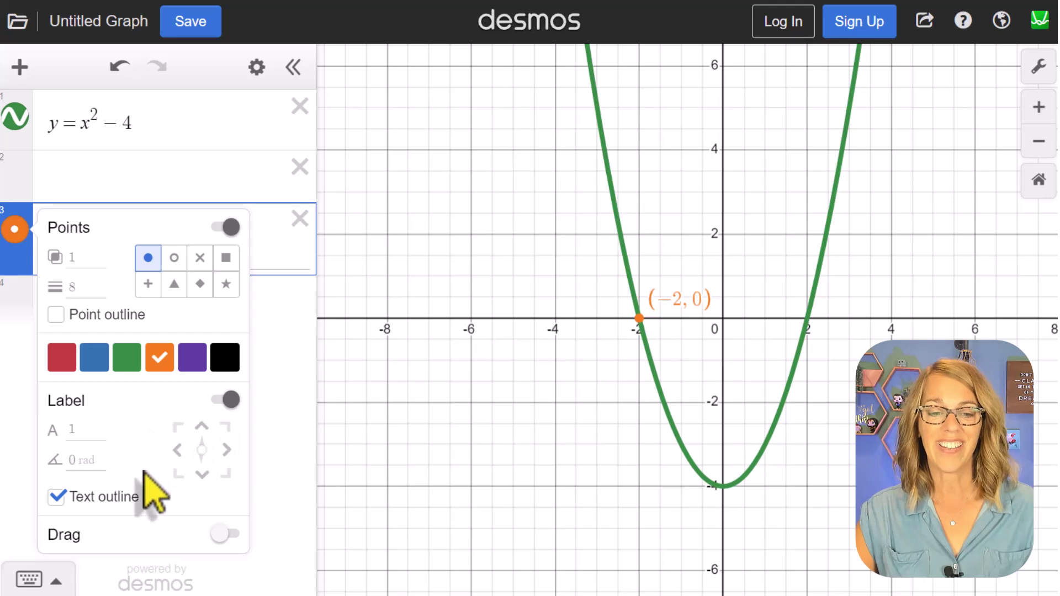
{"action": "left_click", "coordinate": [201, 474]}
{"action": "left_click", "coordinate": [177, 473]}
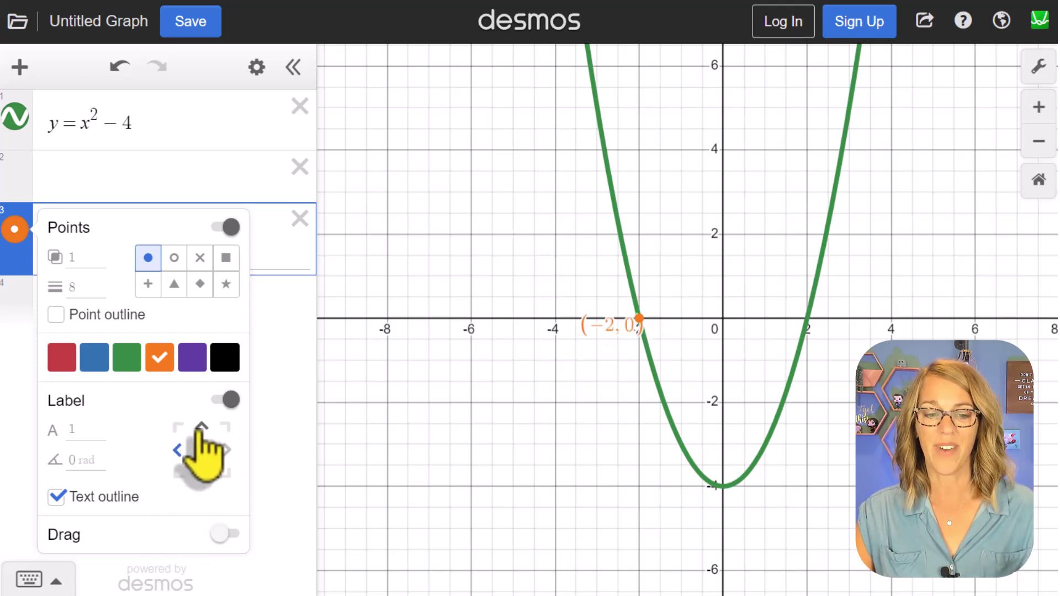
{"action": "left_click", "coordinate": [177, 450]}
{"action": "left_click", "coordinate": [202, 426]}
{"action": "left_click", "coordinate": [226, 450]}
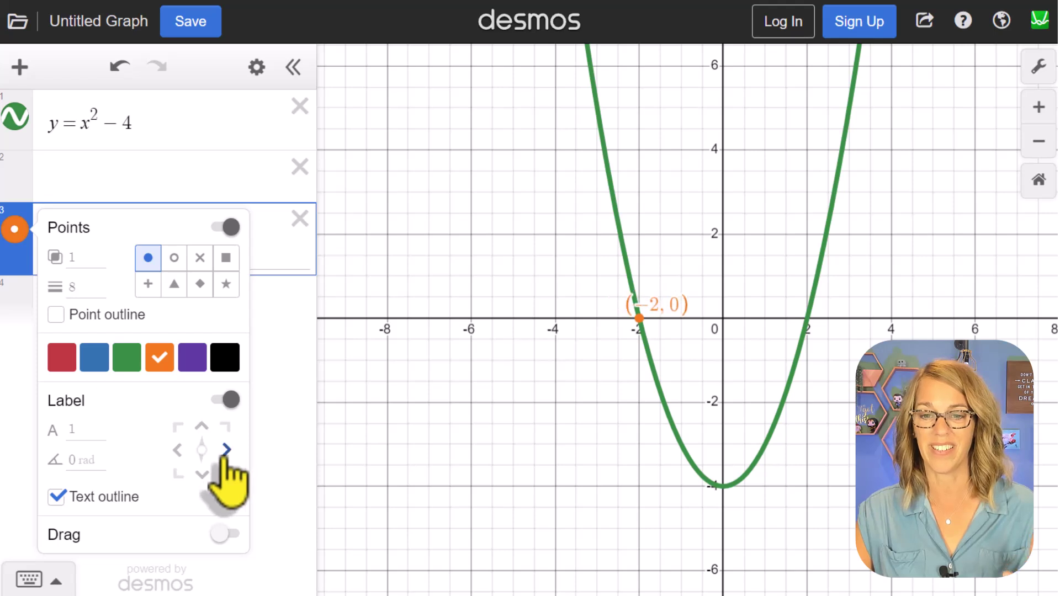
{"action": "key", "text": "ctrl+z"}
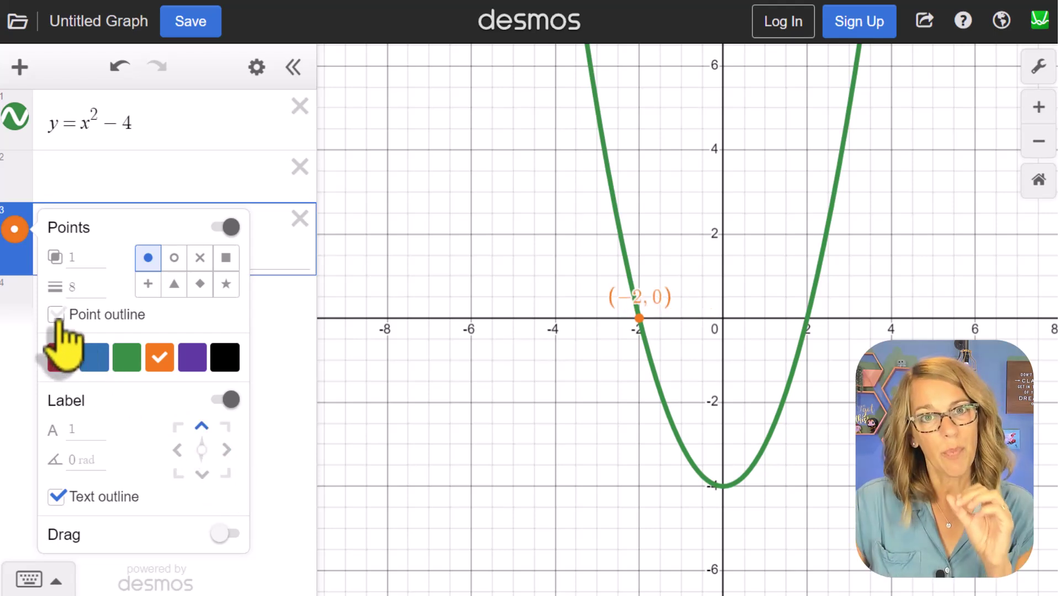
Give the point (-2, 0) a size of 10 with a point outline, and set its label text to x-int.
{"action": "left_click", "coordinate": [75, 287]}
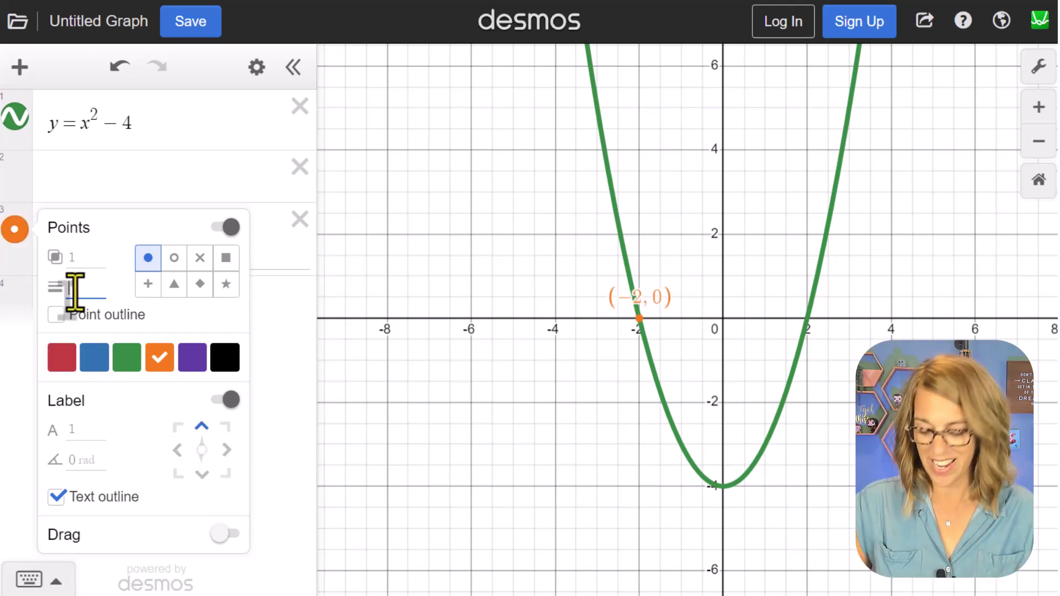
{"action": "type", "text": "10"}
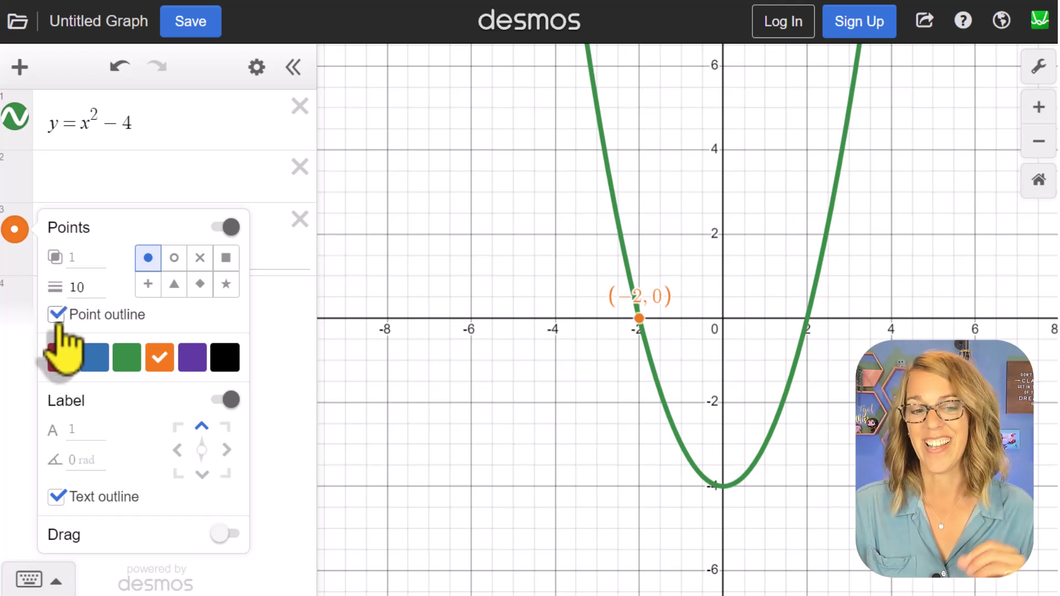
{"action": "left_click", "coordinate": [262, 435]}
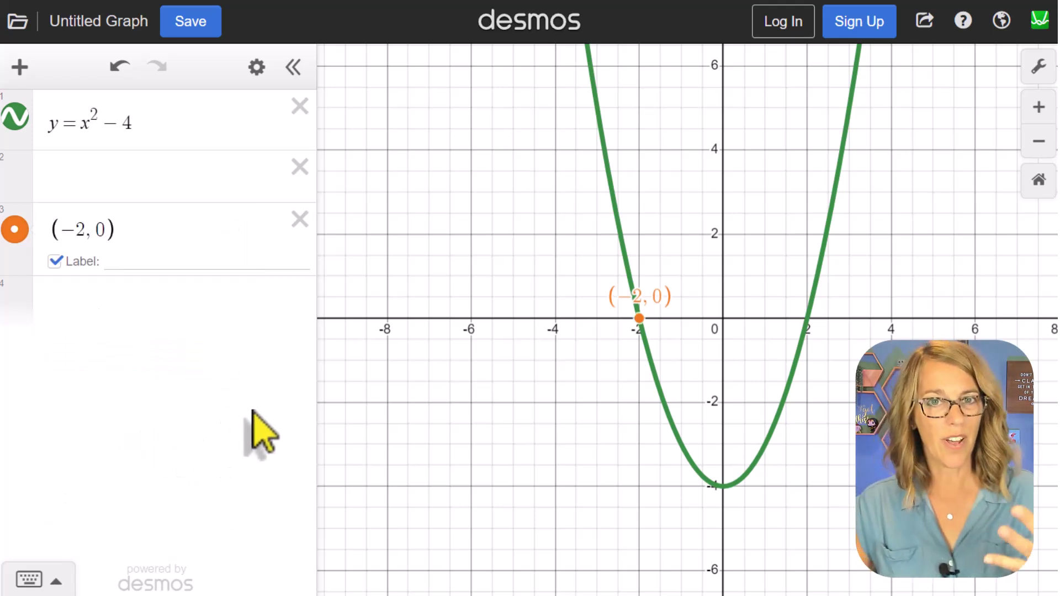
{"action": "left_click", "coordinate": [115, 257]}
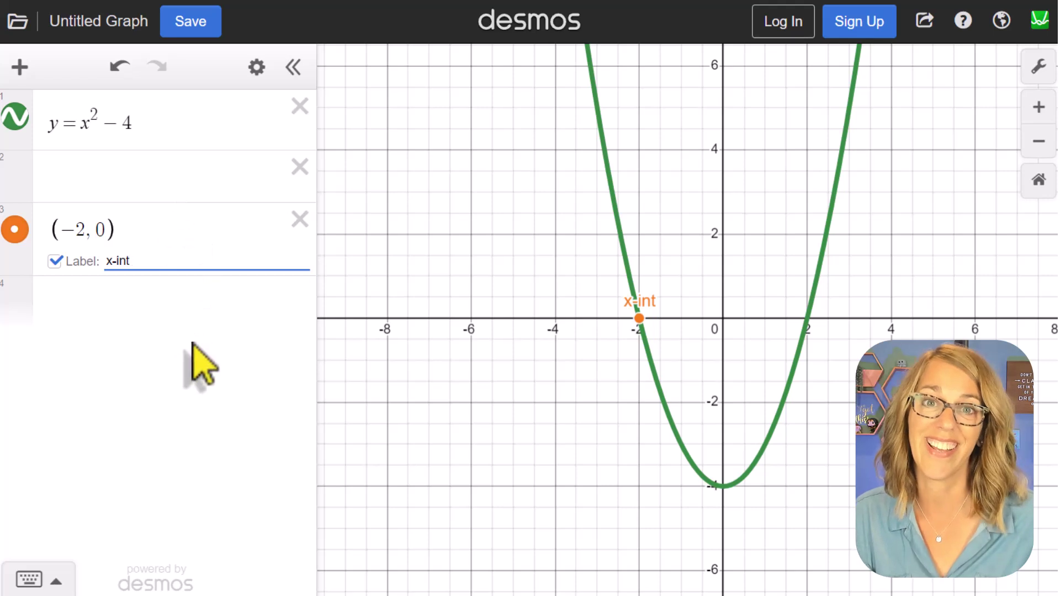
{"action": "left_click", "coordinate": [171, 323]}
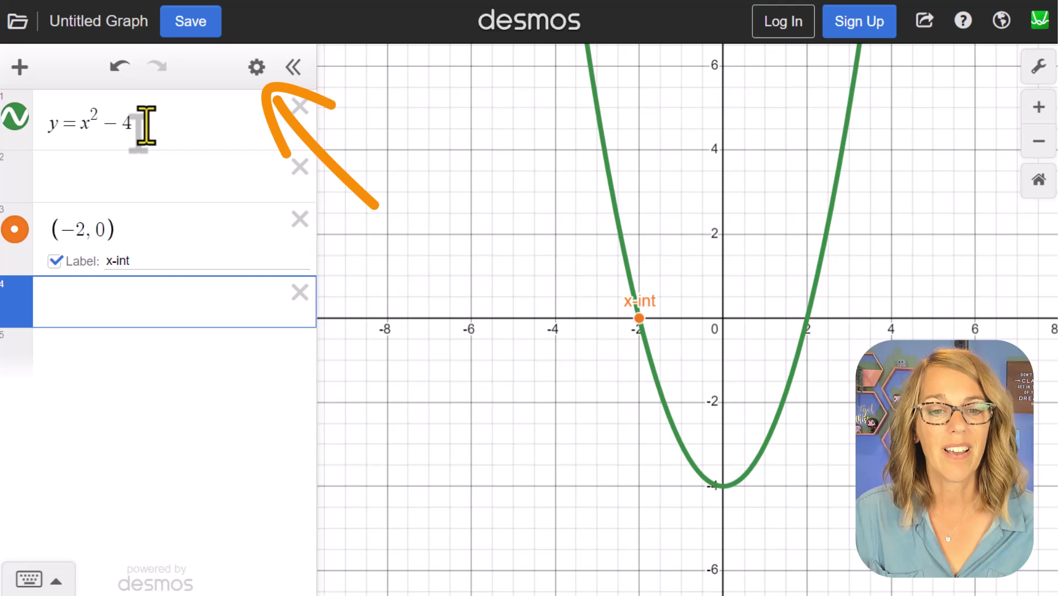
Create a table of values from y = x^2 - 4 and colour its points red, after trying black.
{"action": "left_click", "coordinate": [262, 71]}
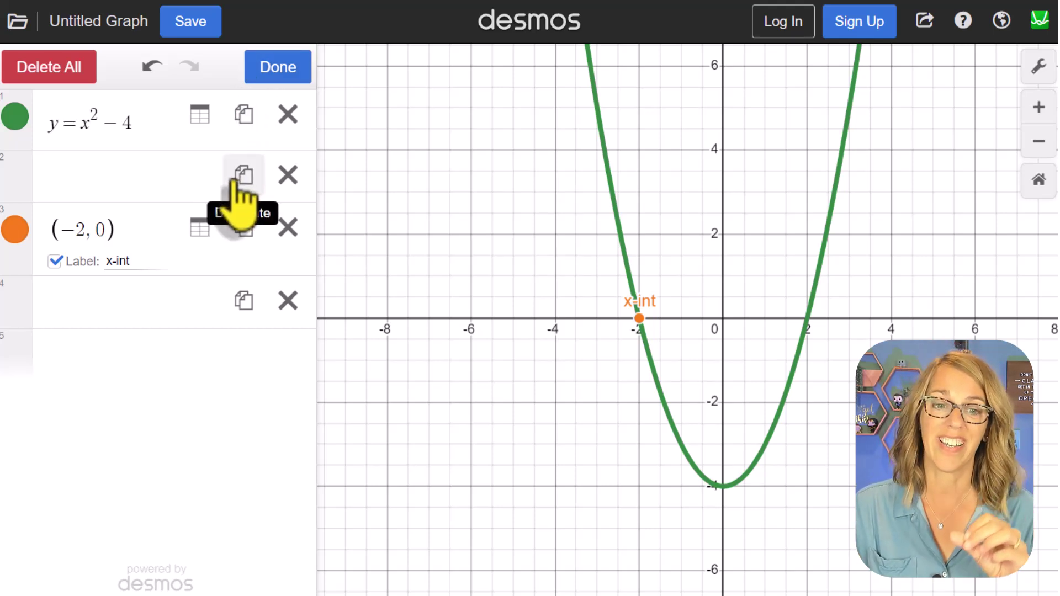
{"action": "left_click", "coordinate": [204, 125]}
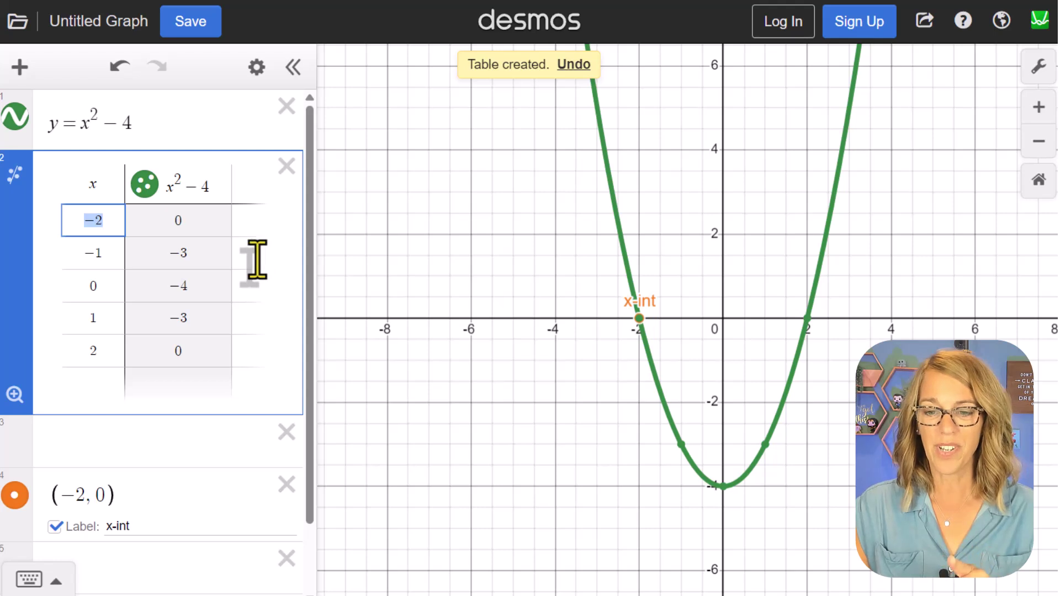
{"action": "left_click", "coordinate": [147, 185]}
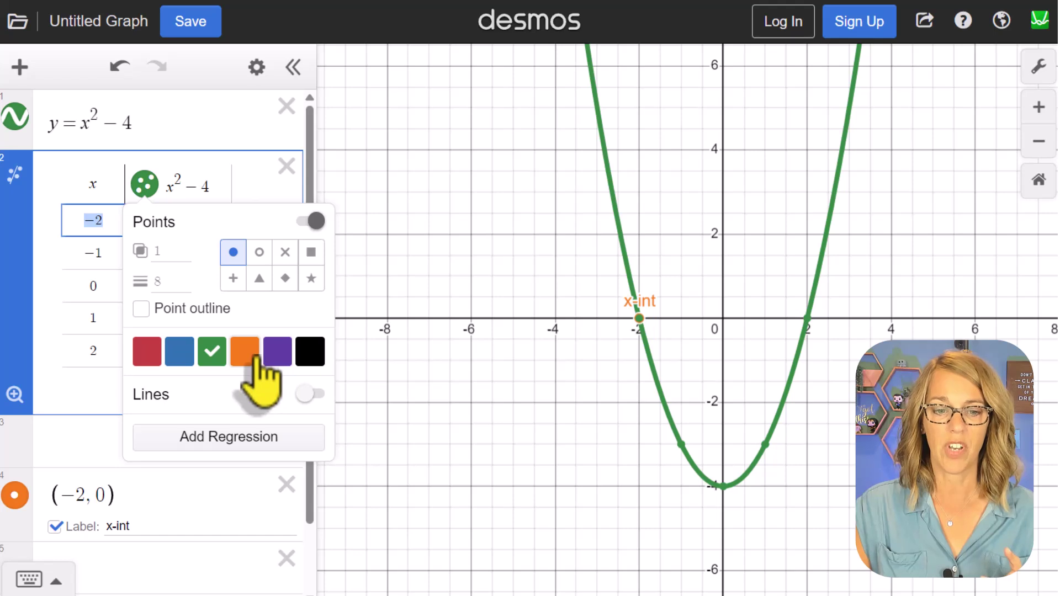
{"action": "left_click", "coordinate": [314, 353]}
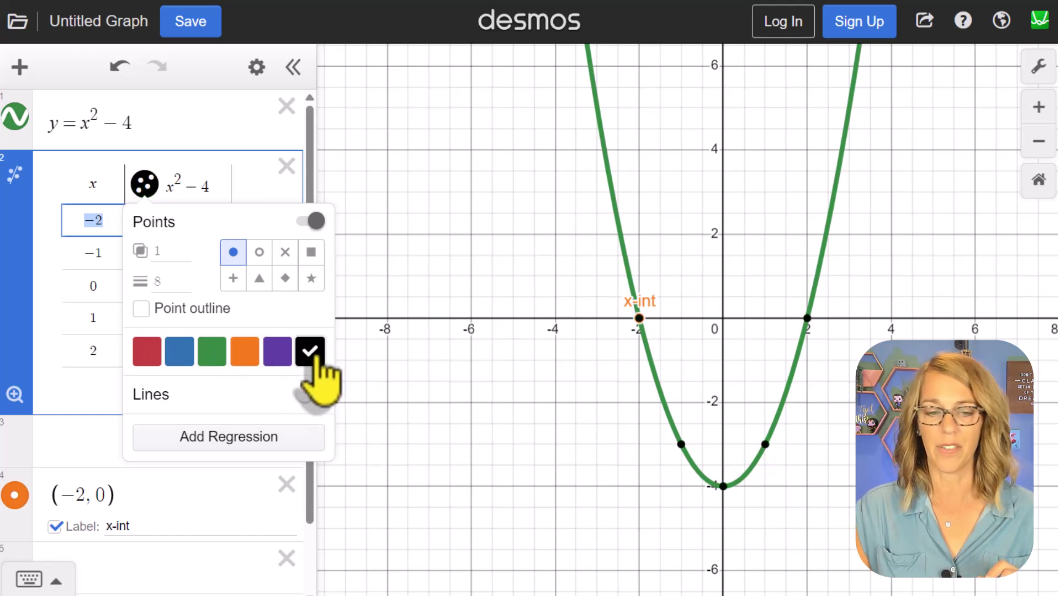
{"action": "left_click", "coordinate": [147, 354]}
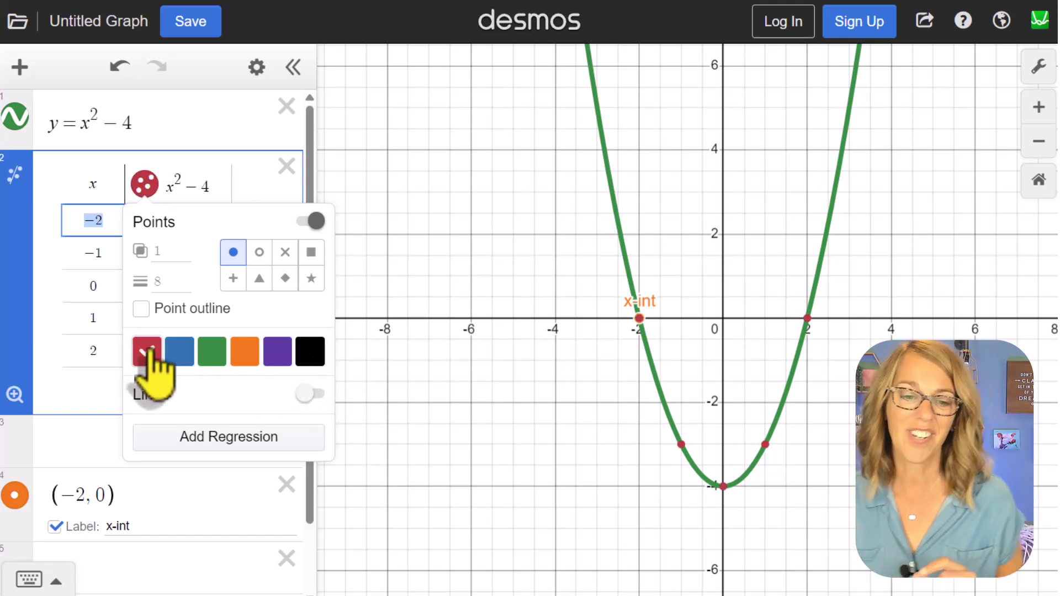
Add the x-values 5 and -7 as new rows at the end of the table.
{"action": "left_click", "coordinate": [89, 386]}
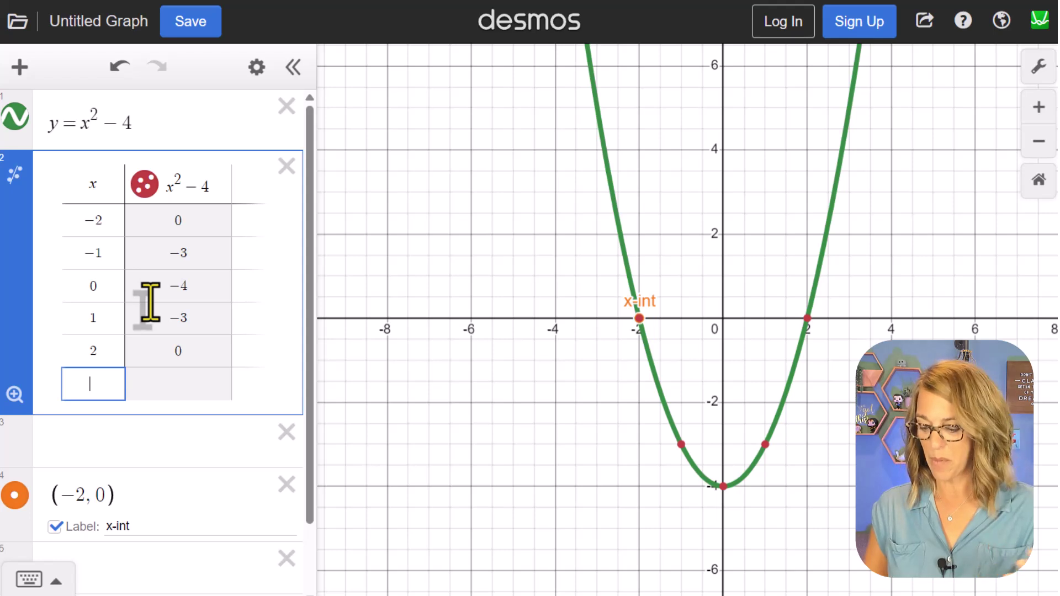
{"action": "type", "text": "5"}
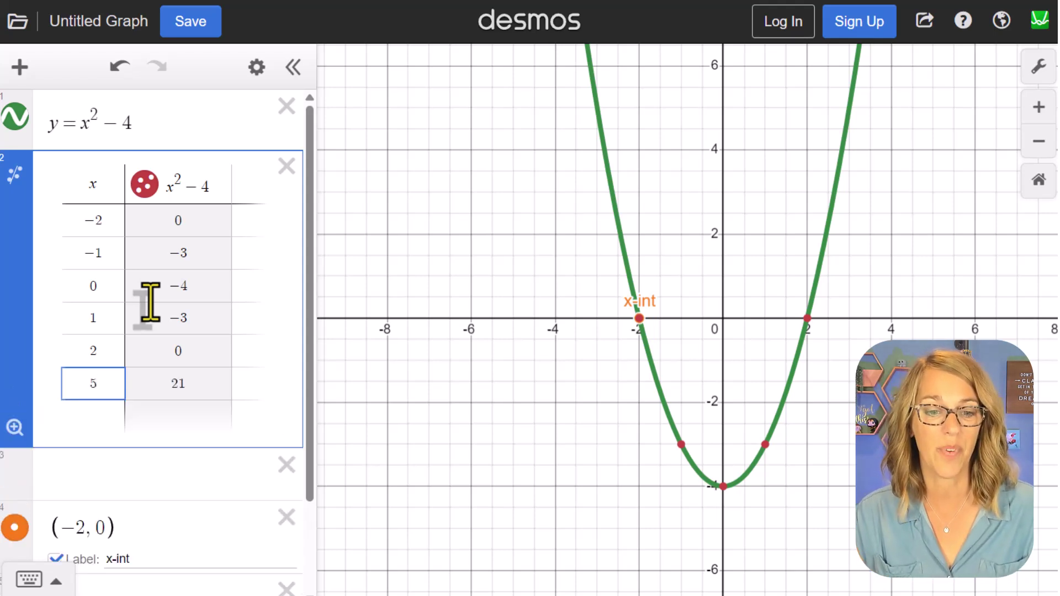
{"action": "left_click", "coordinate": [88, 419]}
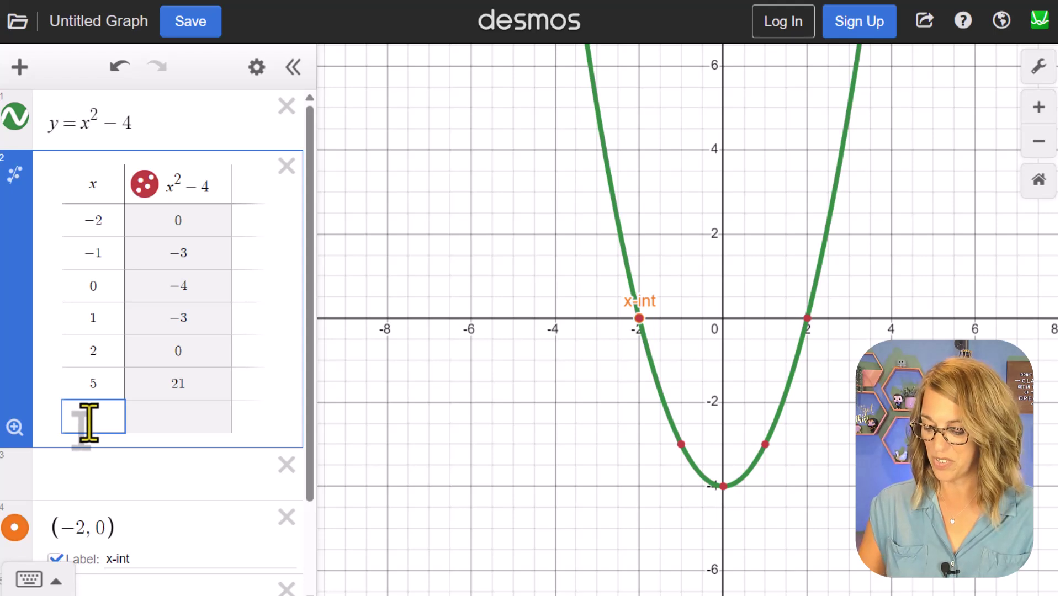
{"action": "type", "text": "f"}
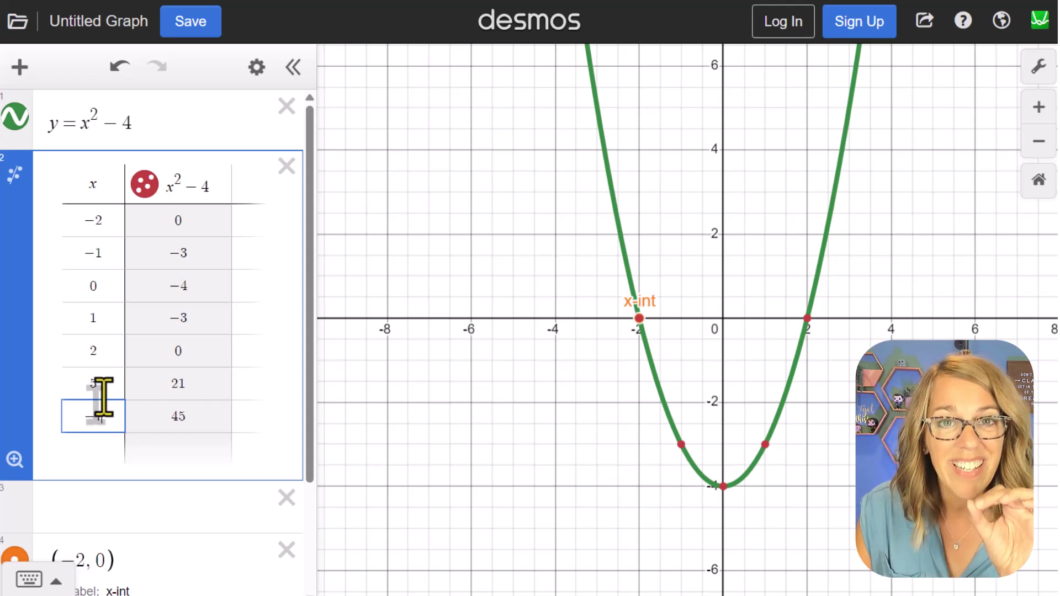
{"action": "mouse_move", "coordinate": [114, 305]}
{"action": "left_mouse_down"}
{"action": "mouse_move", "coordinate": [28, 428]}
{"action": "mouse_move", "coordinate": [22, 367]}
{"action": "left_mouse_up"}
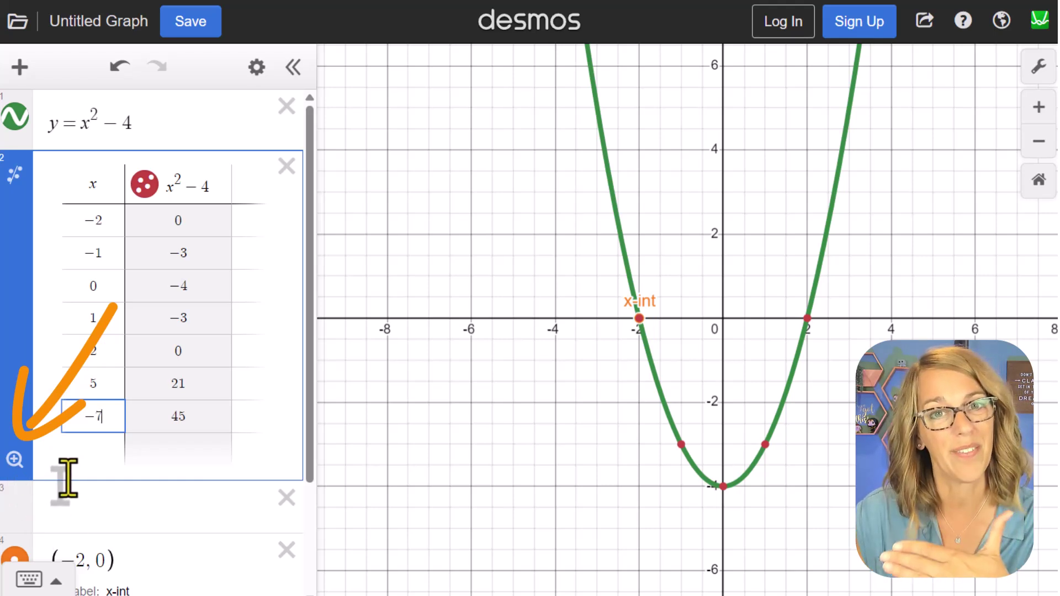
Zoom the graph to fit all the table's points and show the coordinates of the point at x = -7.
{"action": "left_click", "coordinate": [15, 460]}
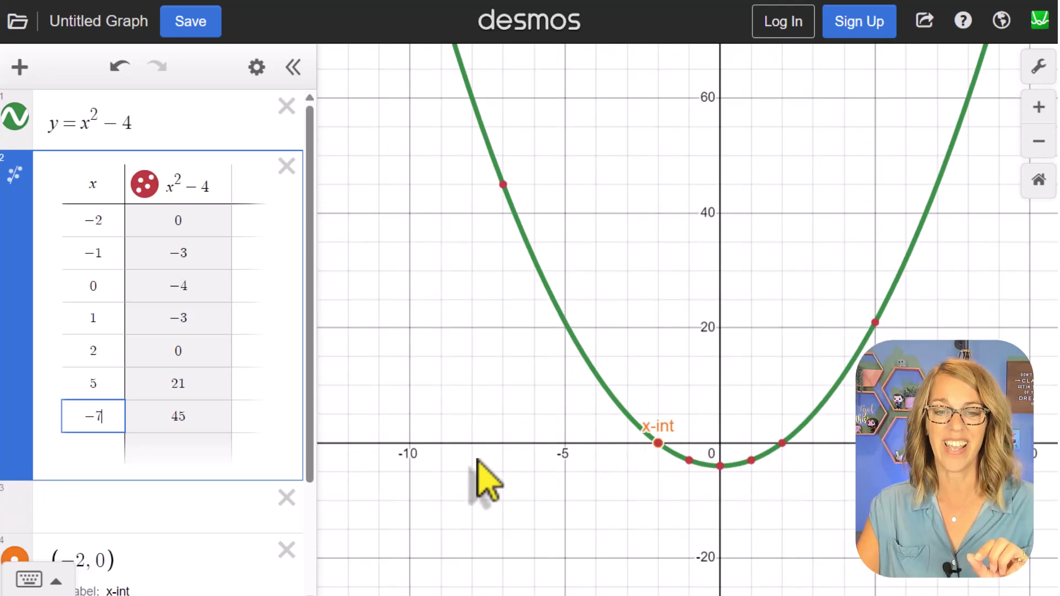
{"action": "left_click", "coordinate": [503, 185]}
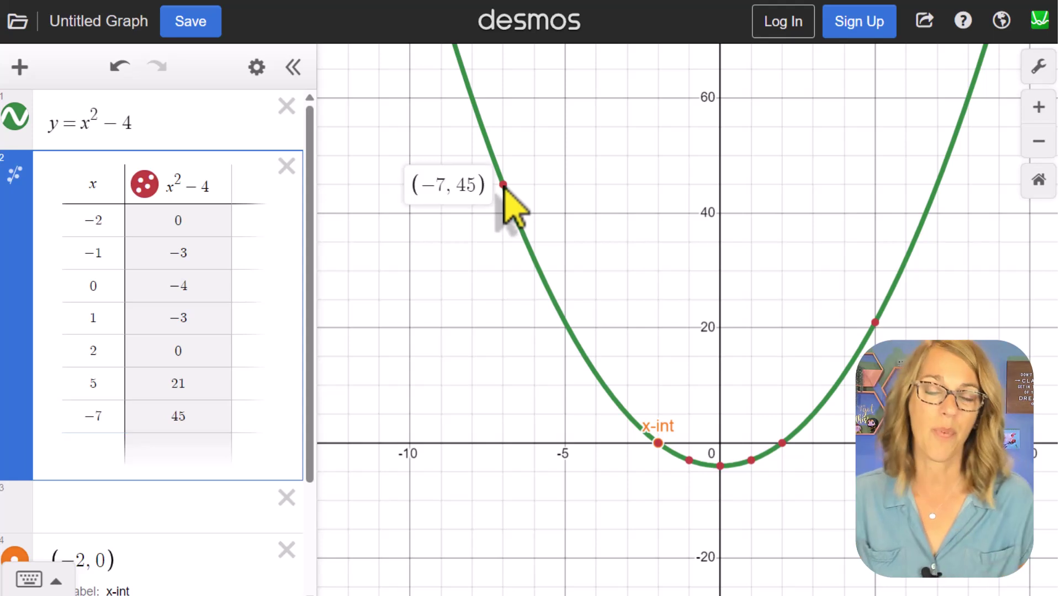
{"action": "left_click", "coordinate": [226, 506]}
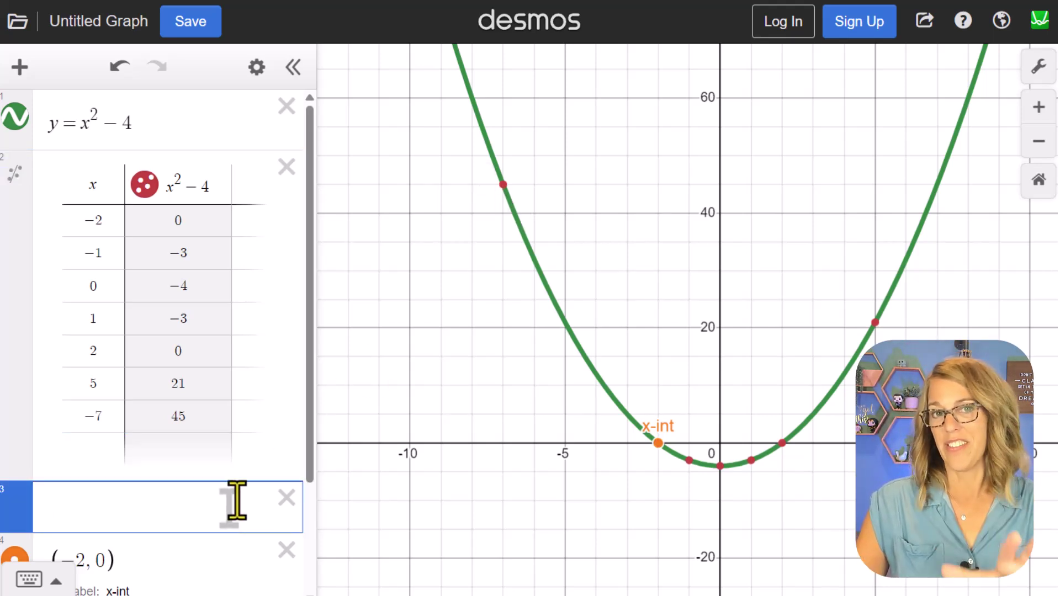
Rewrite the parabola's equation in function notation as f(x) = x^2 - 4 and evaluate f(3) in the empty expression below the table.
{"action": "double_click", "coordinate": [55, 126]}
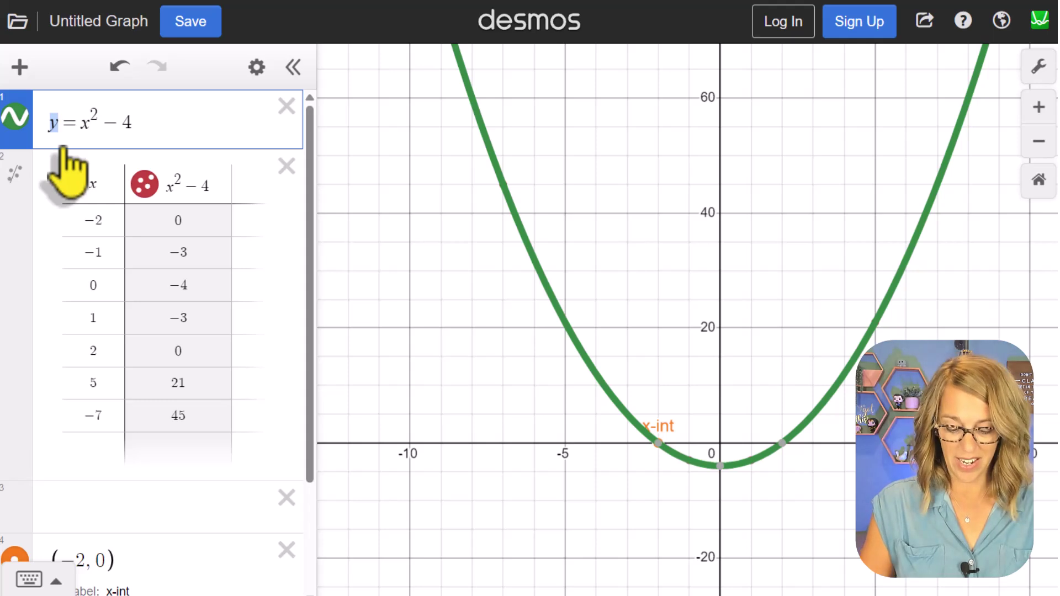
{"action": "type", "text": "f(x)"}
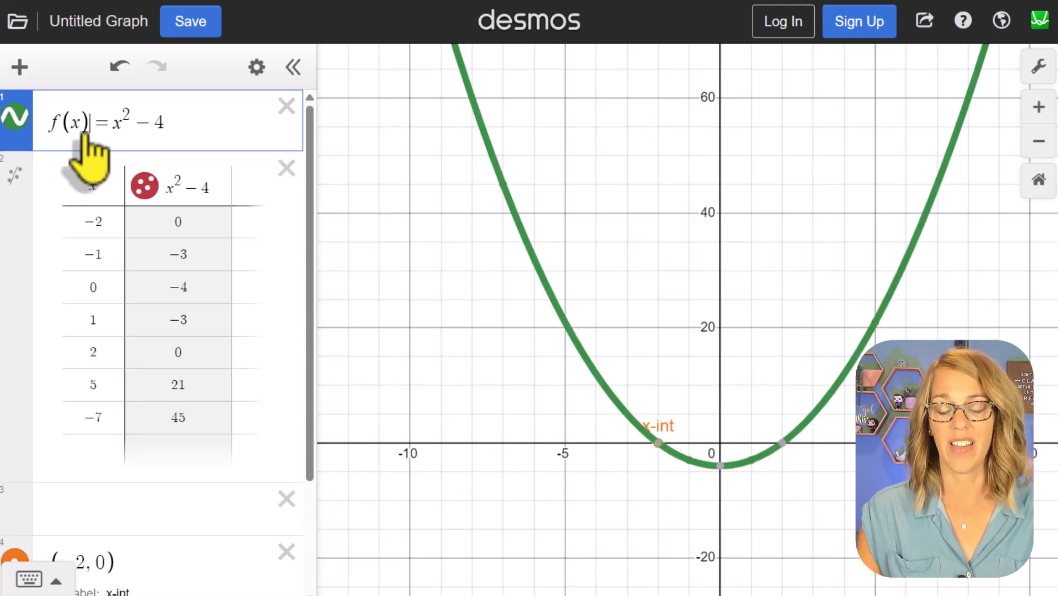
{"action": "left_click", "coordinate": [70, 507]}
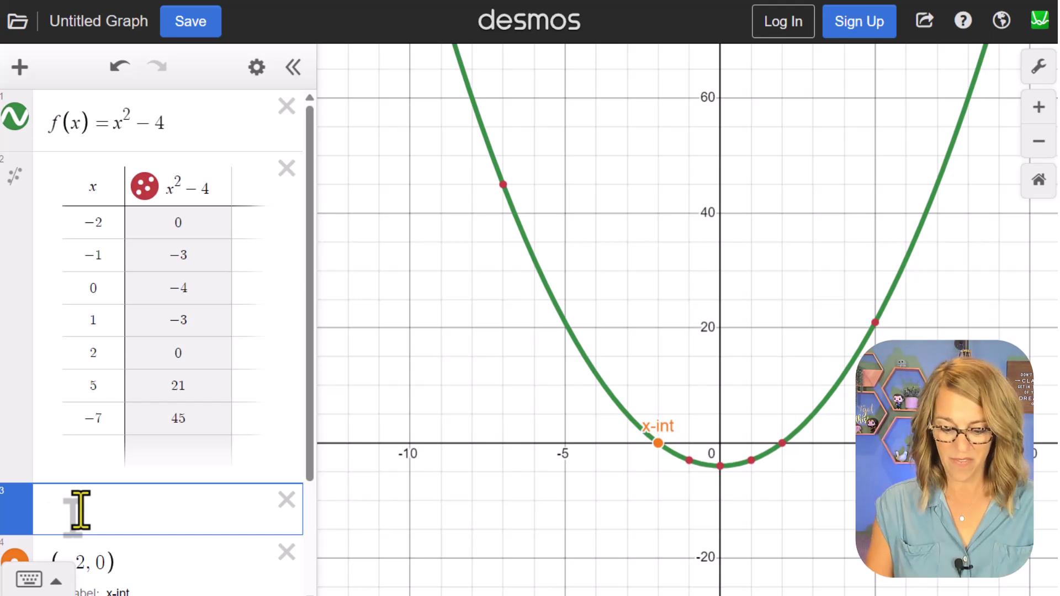
{"action": "type", "text": "f(3"}
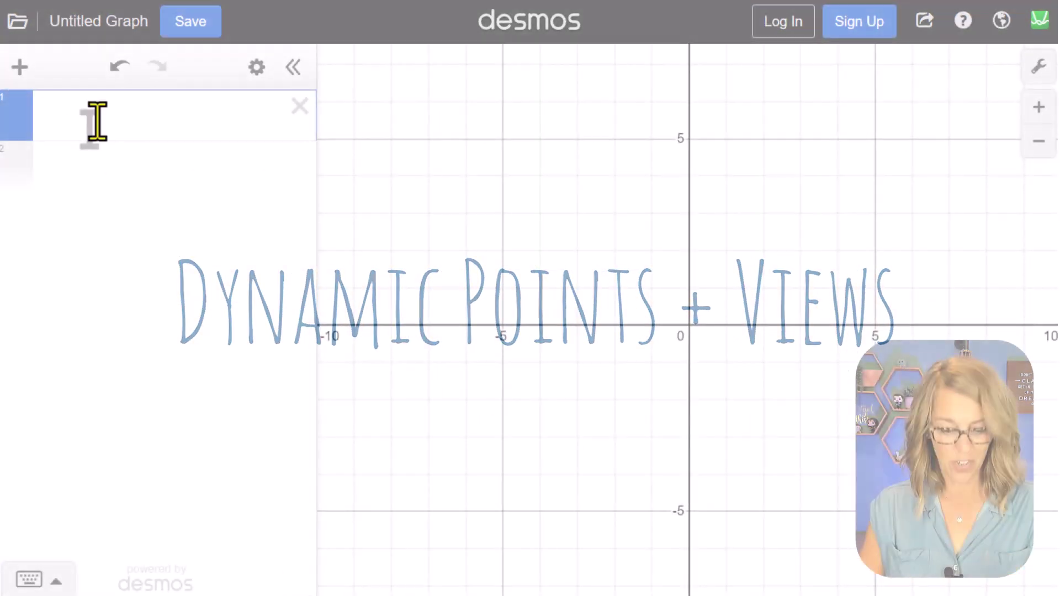
Graph the function f(x) = cos x as the first expression of a blank graph.
{"action": "type", "text": "f(x)="}
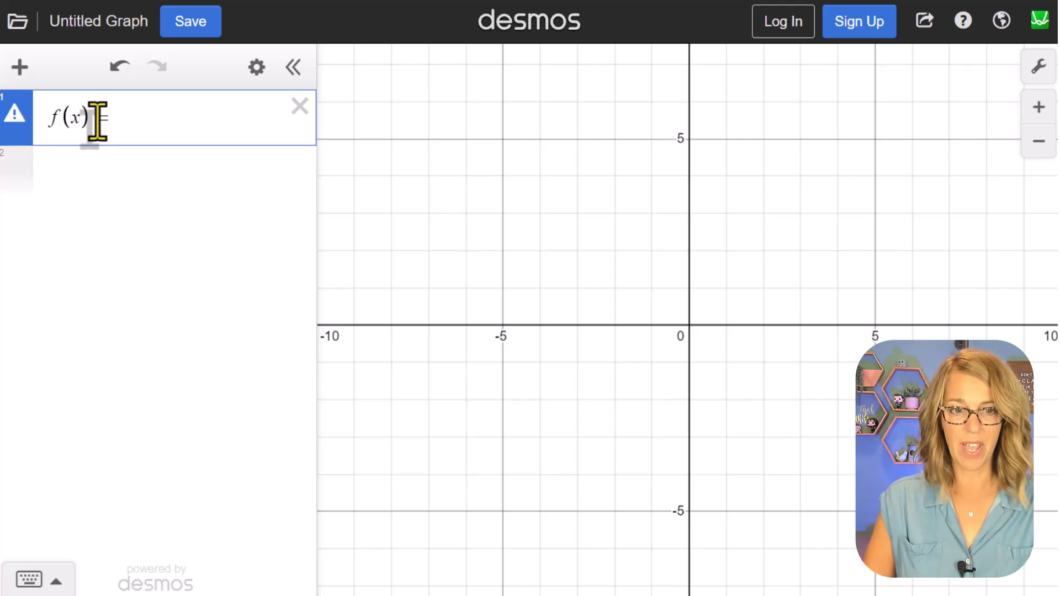
{"action": "type", "text": "cos "}
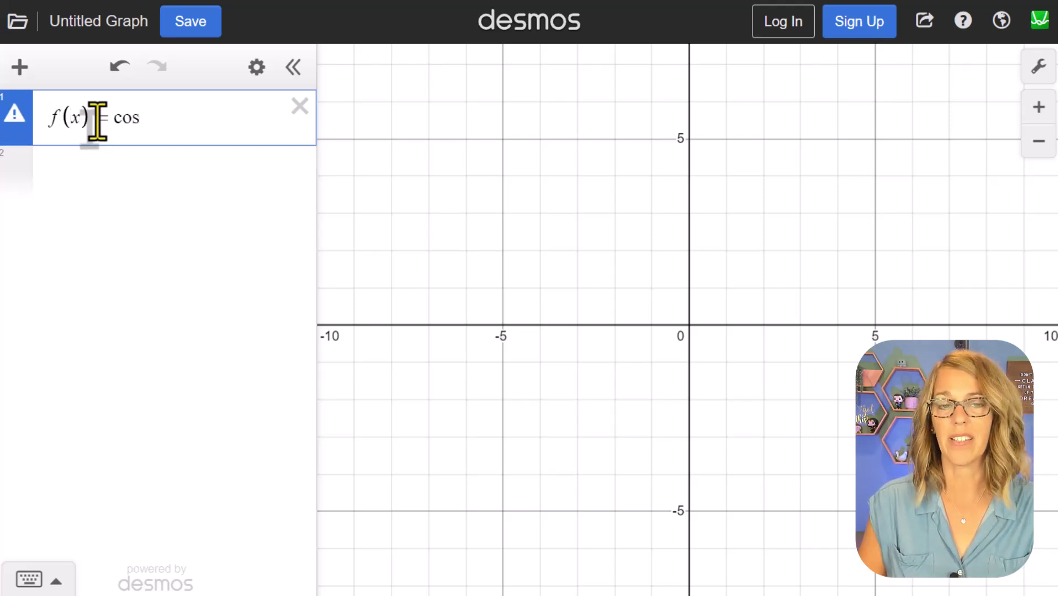
{"action": "type", "text": "x"}
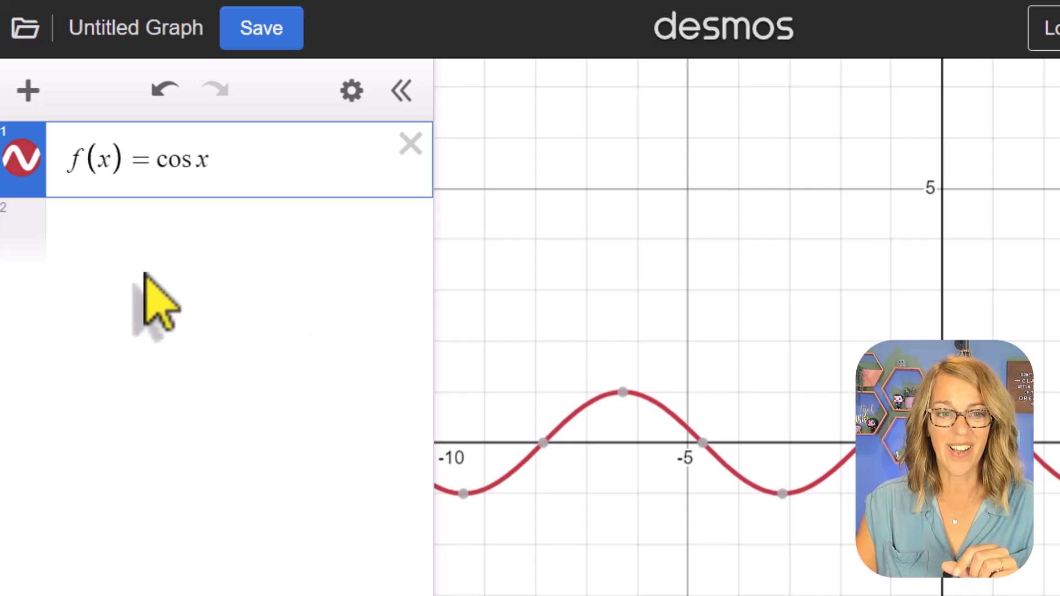
Add the dynamic point (a, f(a)) with a slider for a, and move the slider to a = -1.4.
{"action": "left_click", "coordinate": [125, 238]}
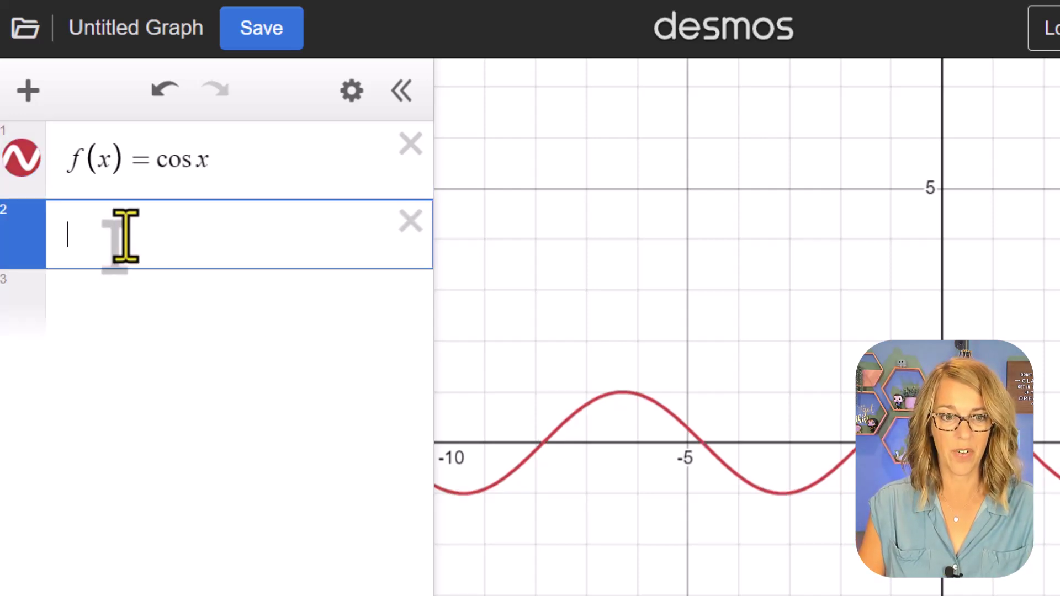
{"action": "type", "text": "(a,f"}
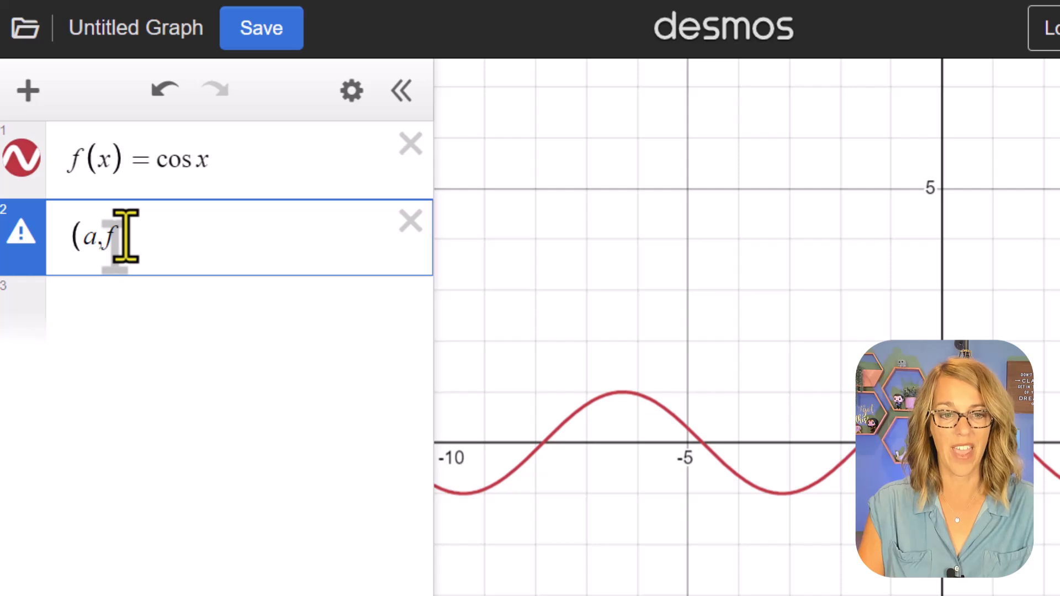
{"action": "type", "text": "(a)"}
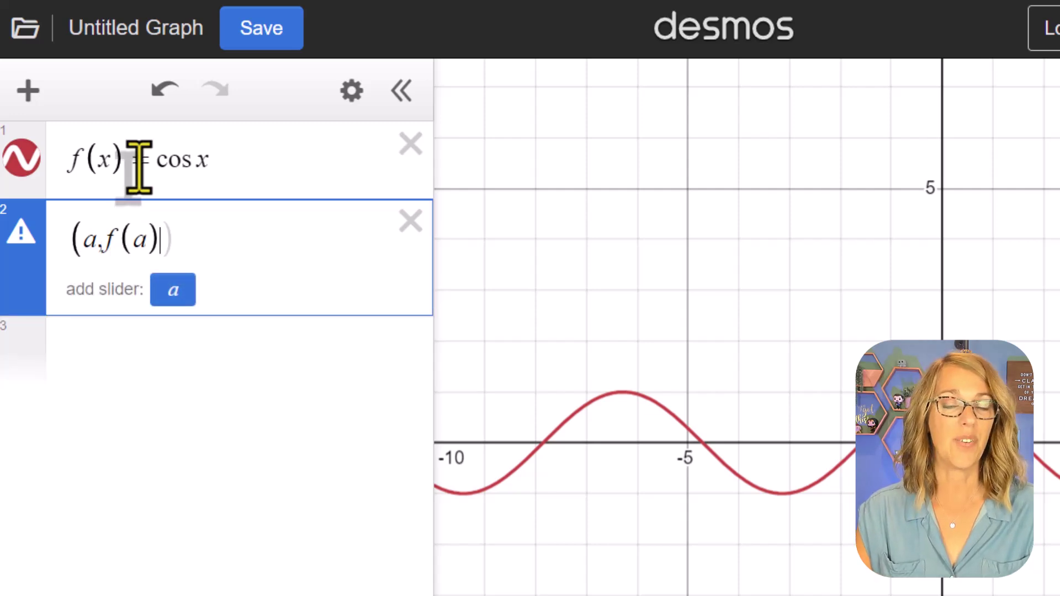
{"action": "left_click", "coordinate": [173, 298]}
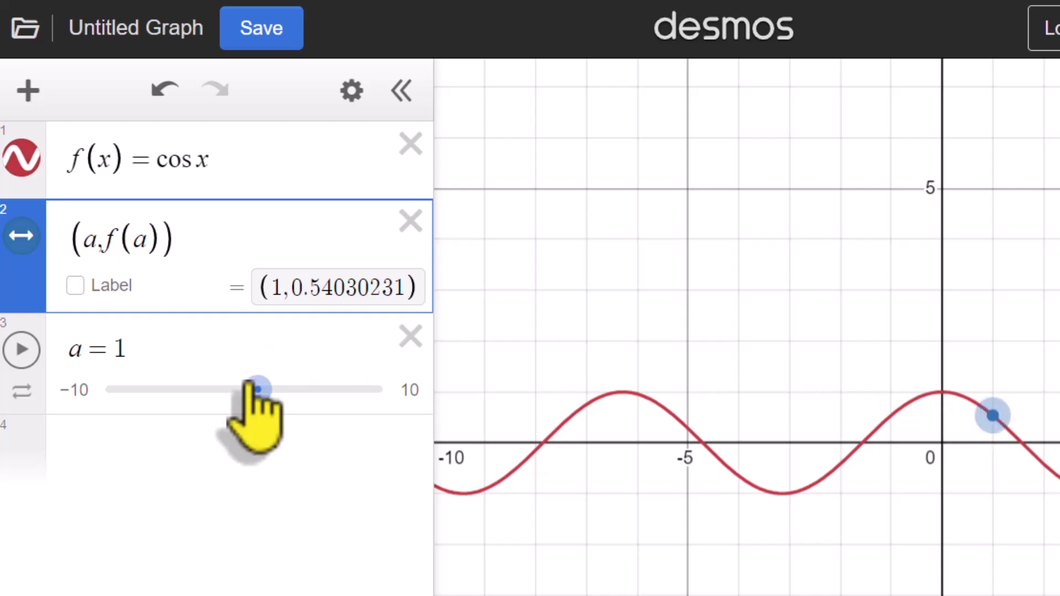
{"action": "left_click_drag", "start_coordinate": [257, 389], "coordinate": [222, 401]}
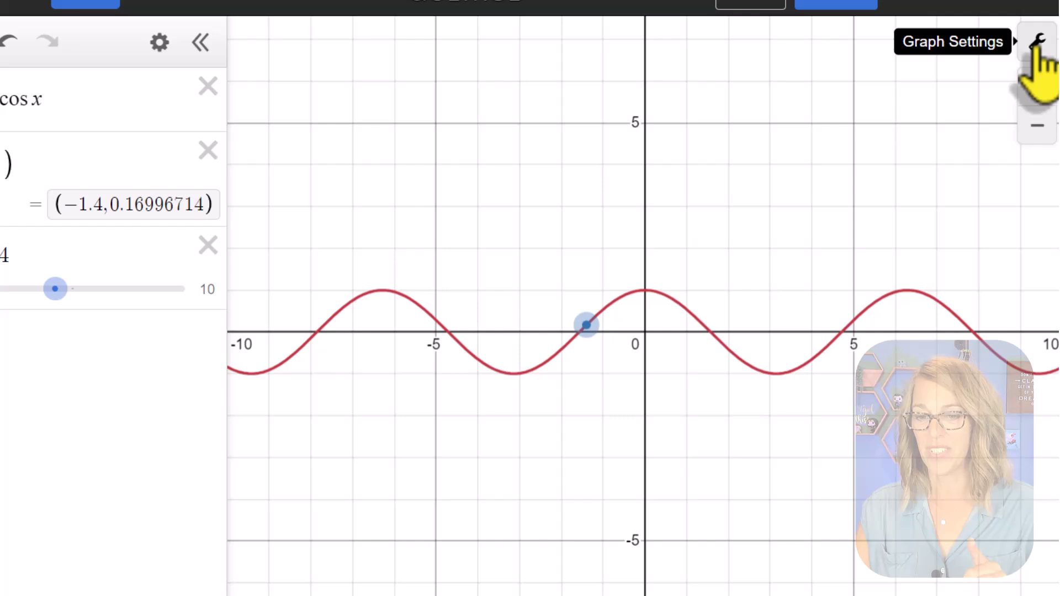
Set the x-axis step to π and the y-axis range from -2 to 2 in the graph settings.
{"action": "left_click", "coordinate": [1036, 44]}
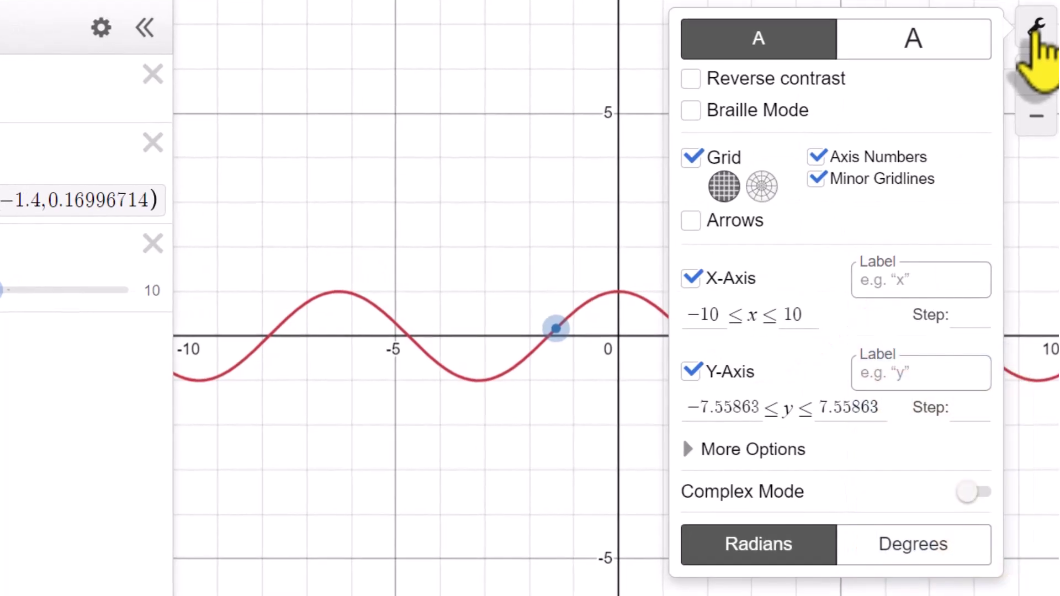
{"action": "left_click", "coordinate": [976, 319]}
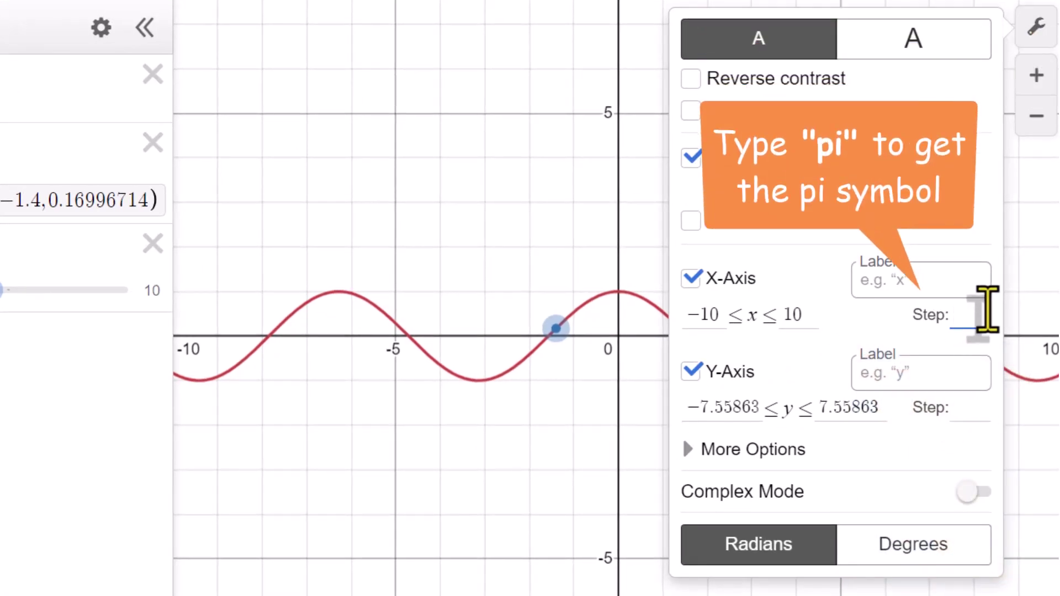
{"action": "type", "text": "pi"}
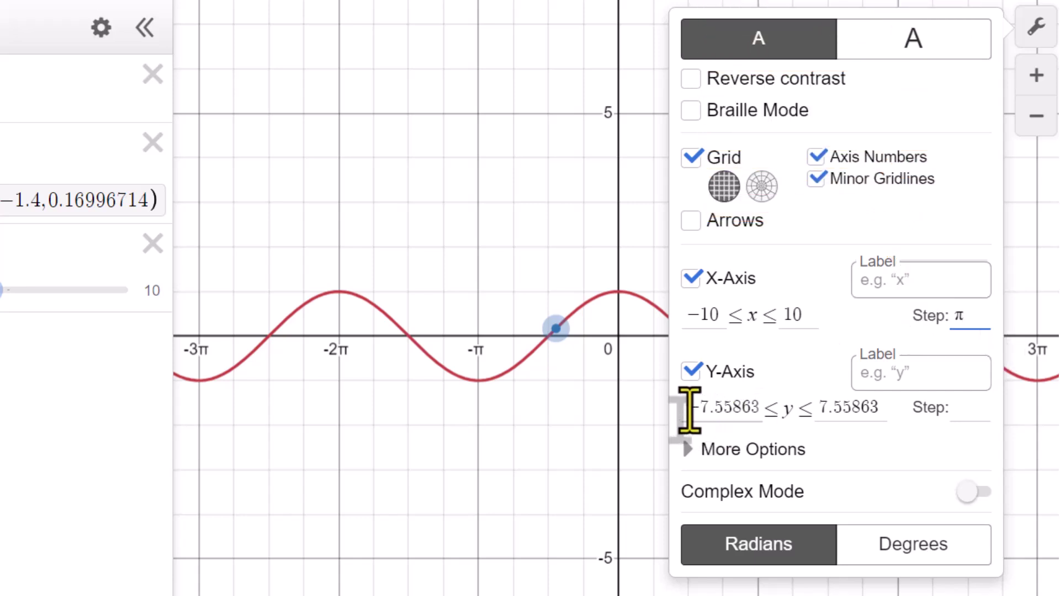
{"action": "left_click_drag", "start_coordinate": [686, 406], "coordinate": [780, 414]}
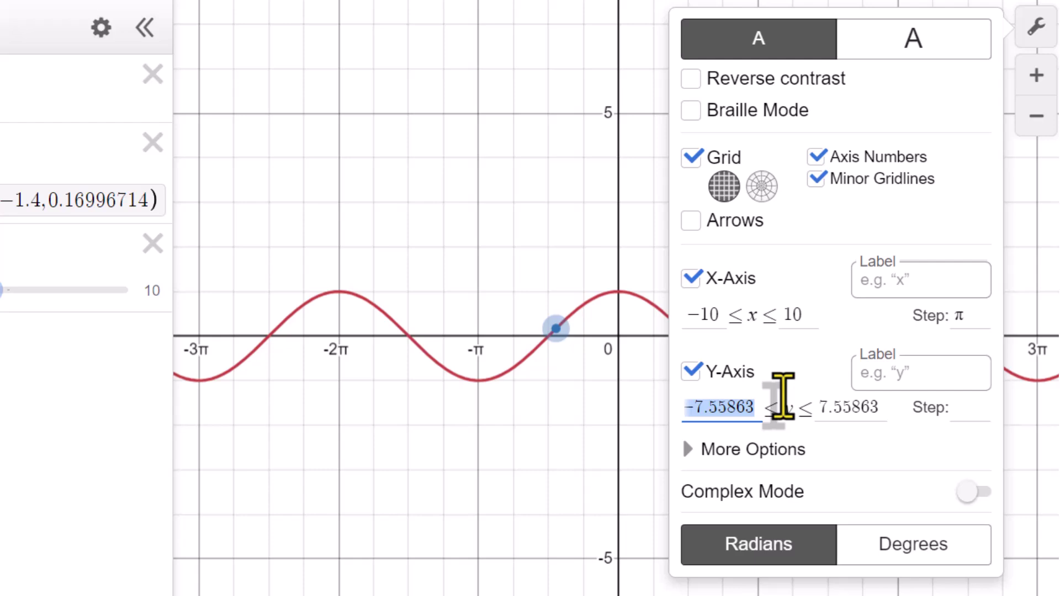
{"action": "type", "text": "-2"}
{"action": "key", "text": "Tab"}
{"action": "type", "text": "2"}
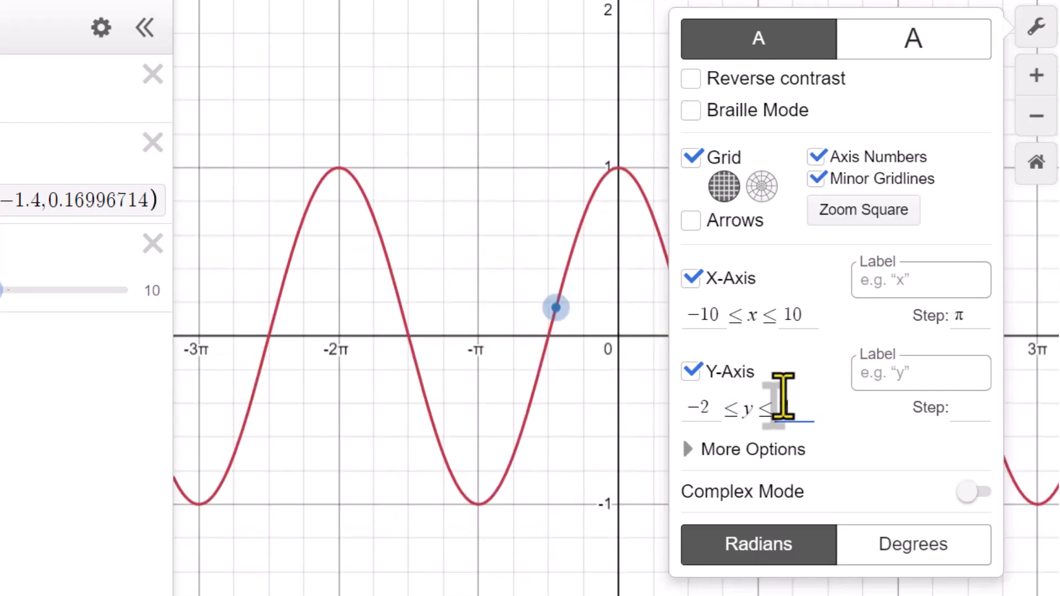
Set the x-axis range from a - 6.28 to a + 6.28 in the graph settings.
{"action": "left_click", "coordinate": [513, 586]}
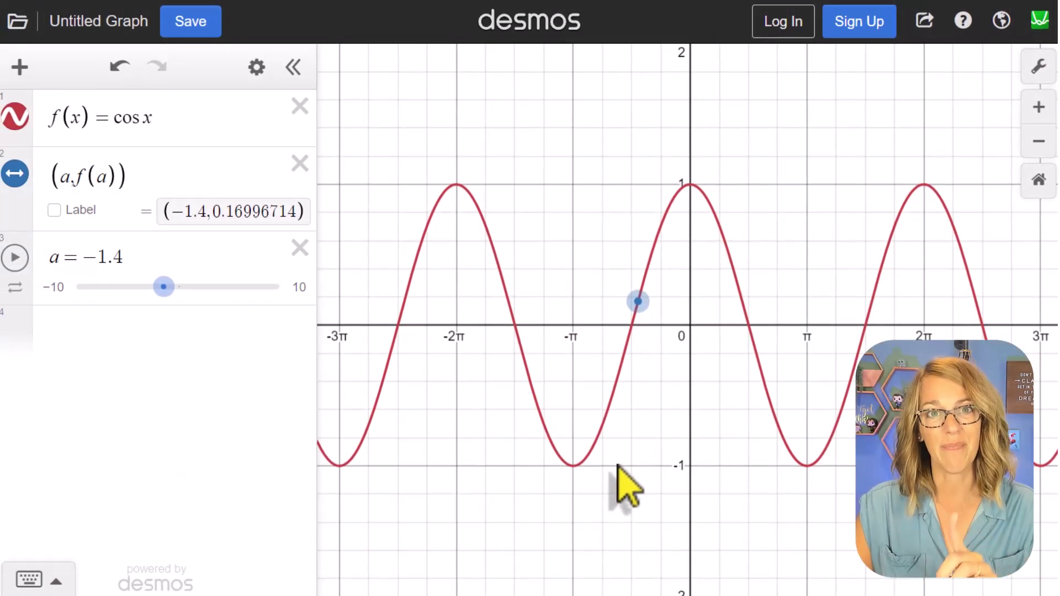
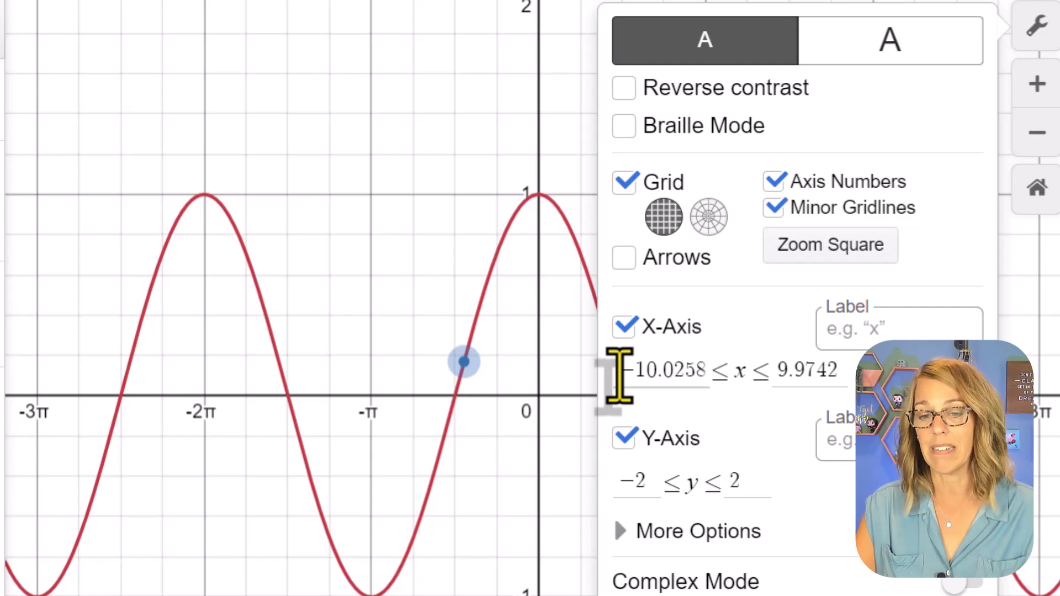
{"action": "left_click_drag", "start_coordinate": [619, 375], "coordinate": [702, 367]}
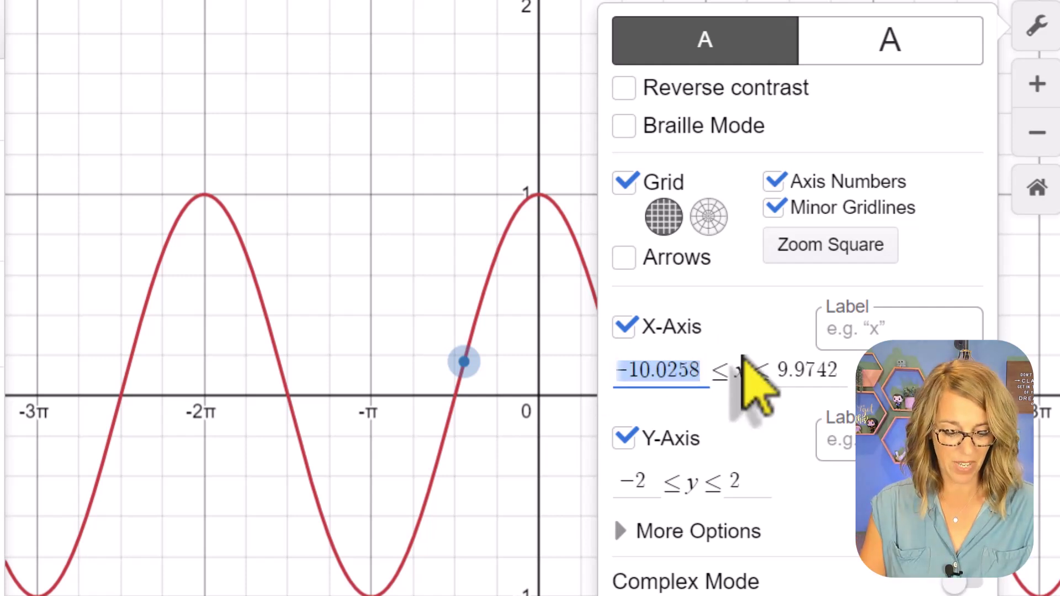
{"action": "type", "text": "a-"}
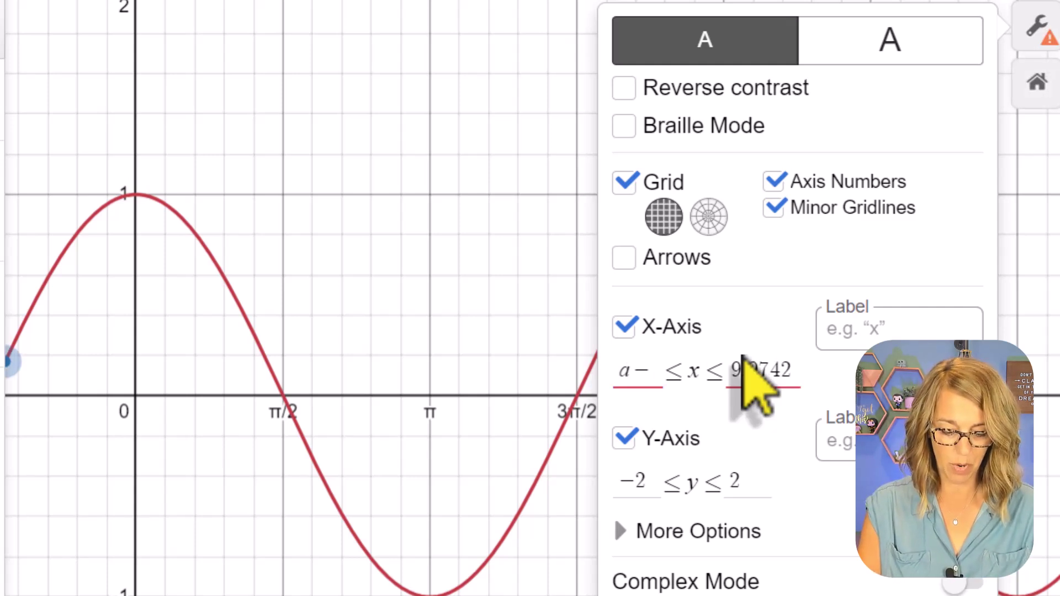
{"action": "type", "text": "6.28"}
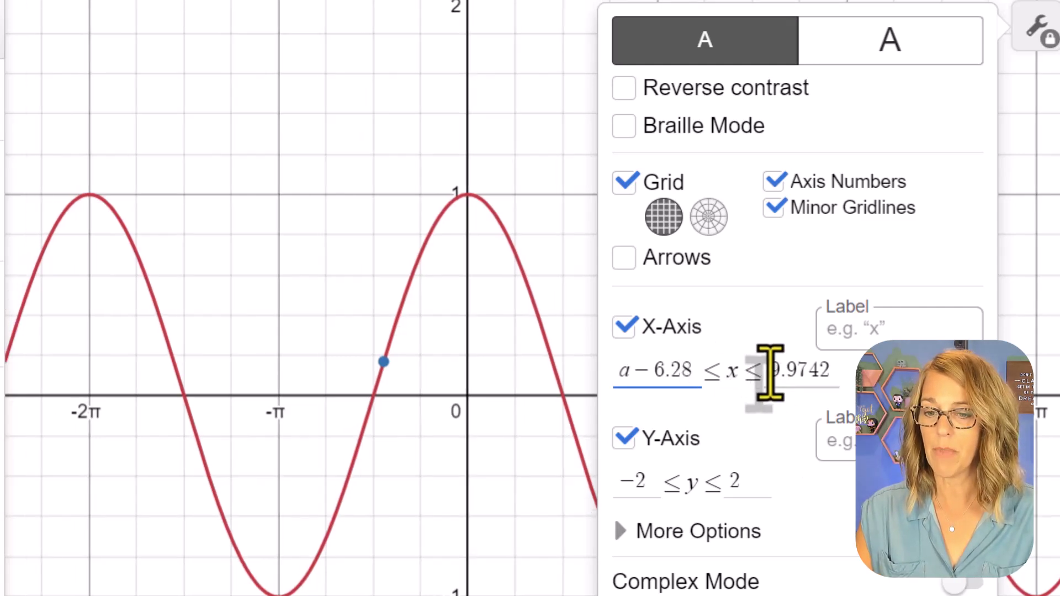
{"action": "left_click_drag", "start_coordinate": [767, 370], "coordinate": [821, 338]}
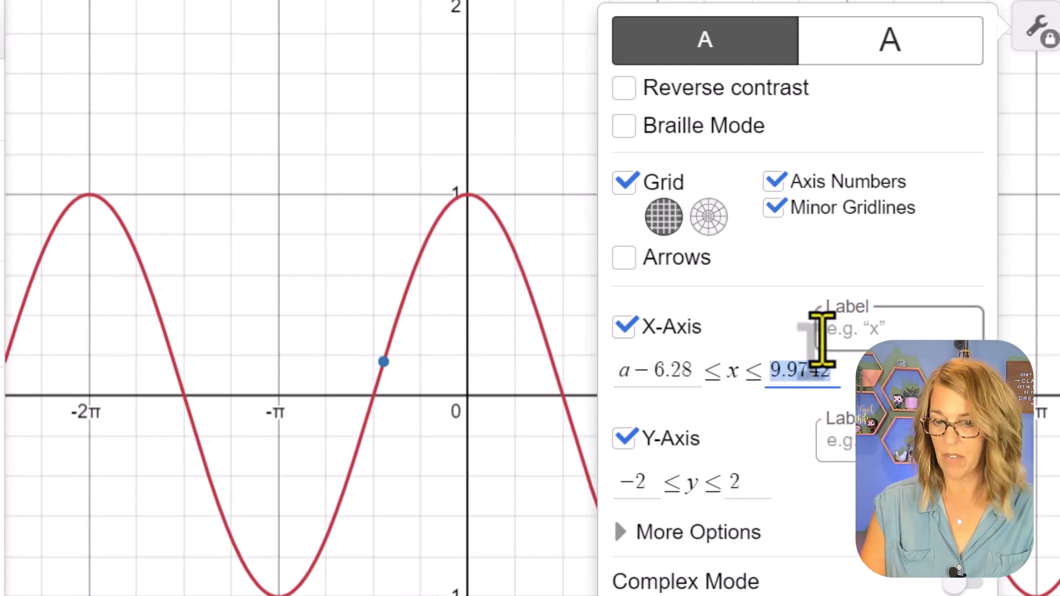
{"action": "type", "text": "a"}
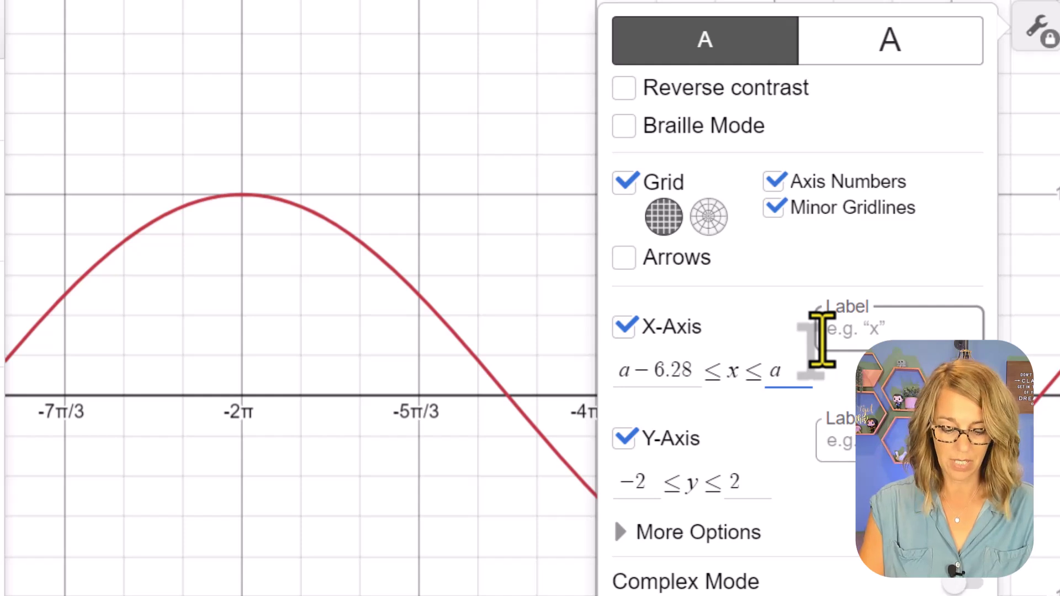
{"action": "type", "text": "+6.28"}
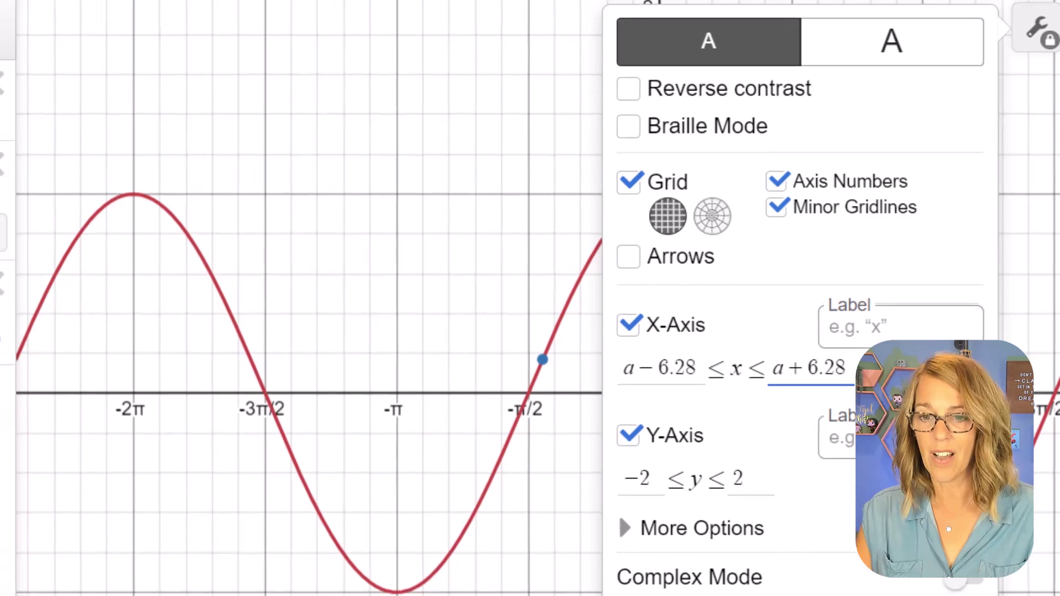
{"action": "left_click", "coordinate": [525, 457]}
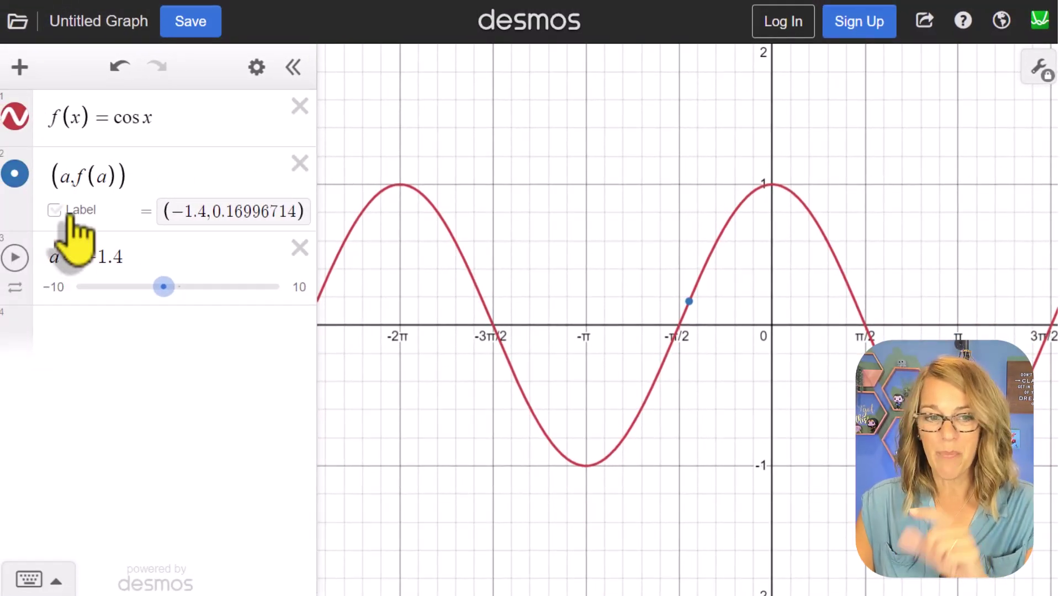
Set the size of the dynamic point (a, f(a)) to 16.
{"action": "left_click", "coordinate": [24, 175]}
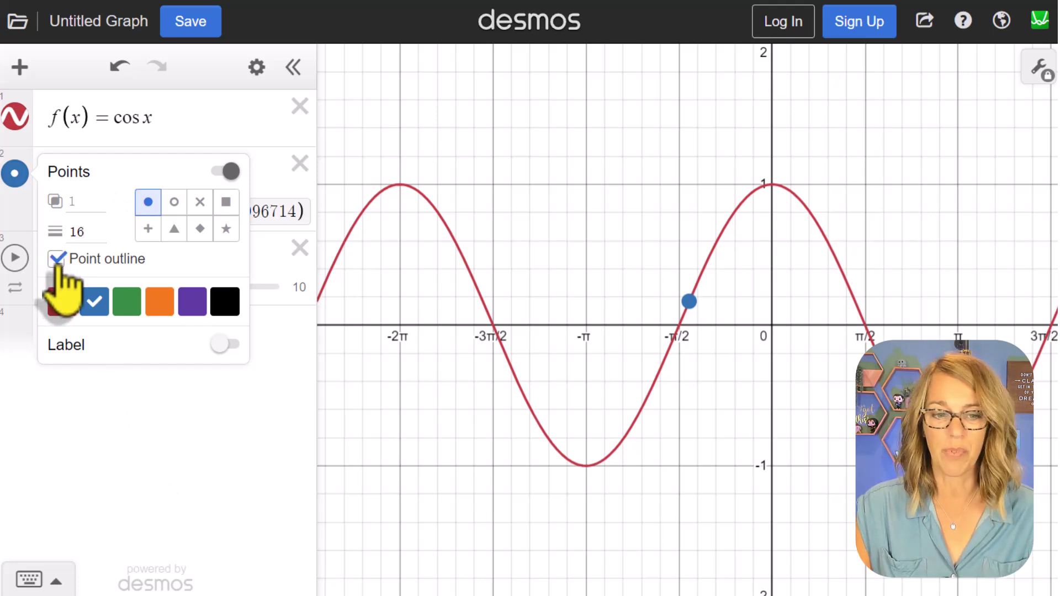
{"action": "left_click", "coordinate": [169, 448]}
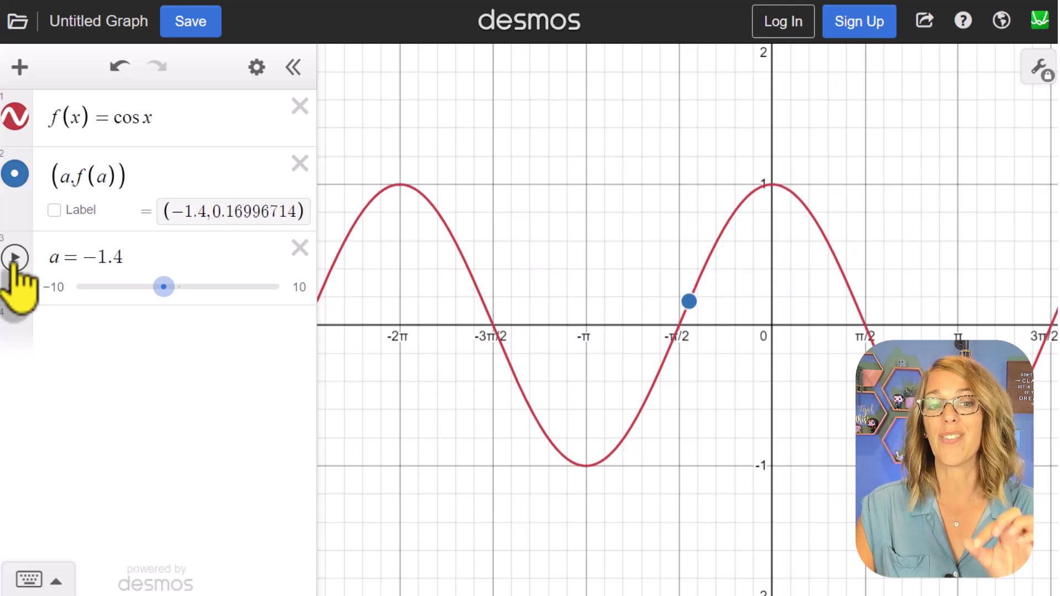
Move the slider to a = -1.9, and play and pause its animation.
{"action": "mouse_move", "coordinate": [163, 287]}
{"action": "left_mouse_down"}
{"action": "mouse_move", "coordinate": [225, 287]}
{"action": "mouse_move", "coordinate": [158, 287]}
{"action": "left_mouse_up"}
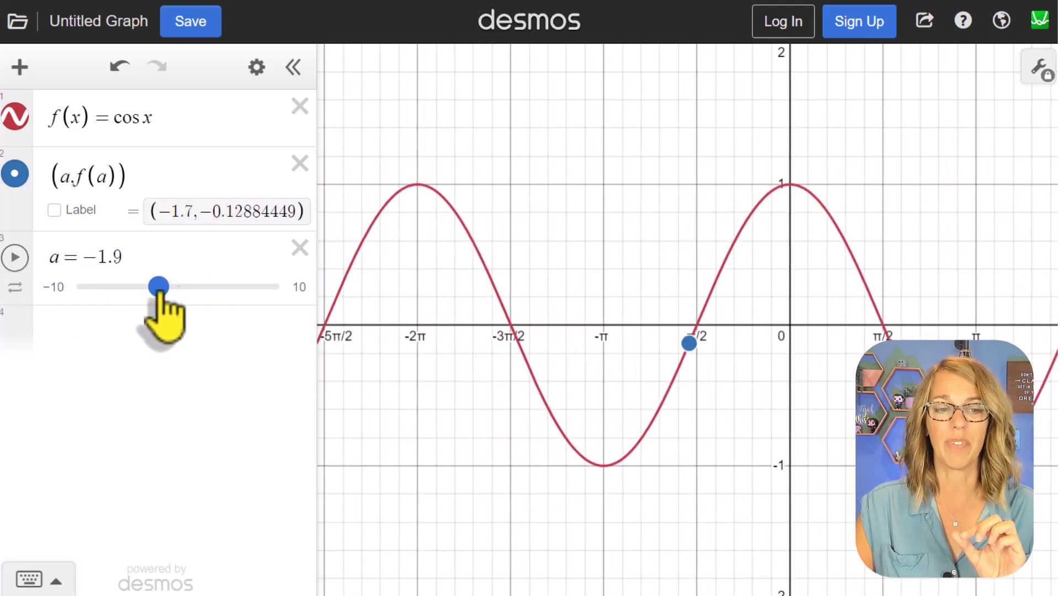
{"action": "left_click", "coordinate": [14, 257]}
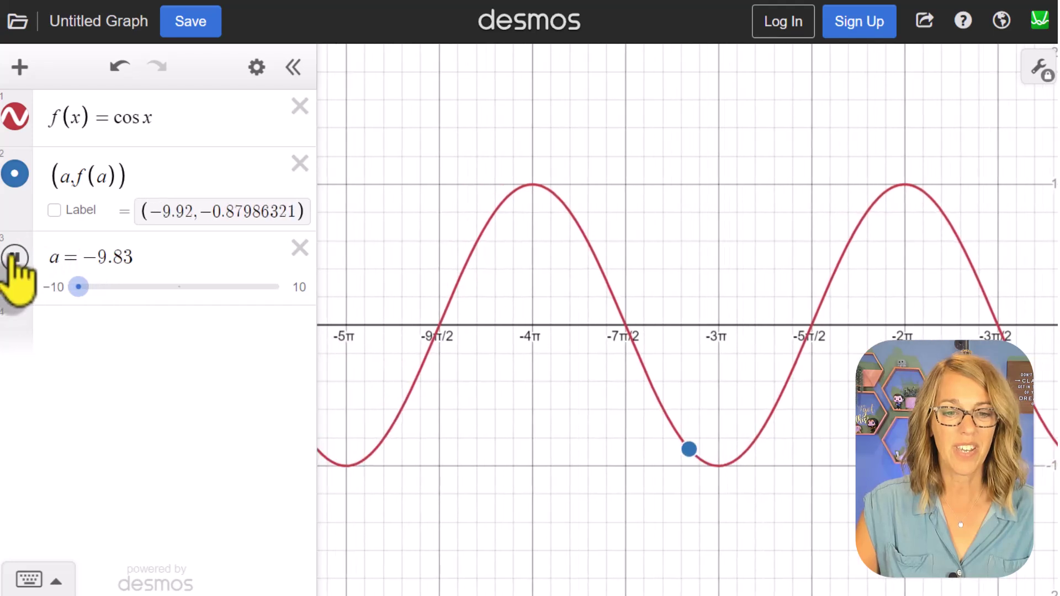
{"action": "left_click", "coordinate": [14, 257]}
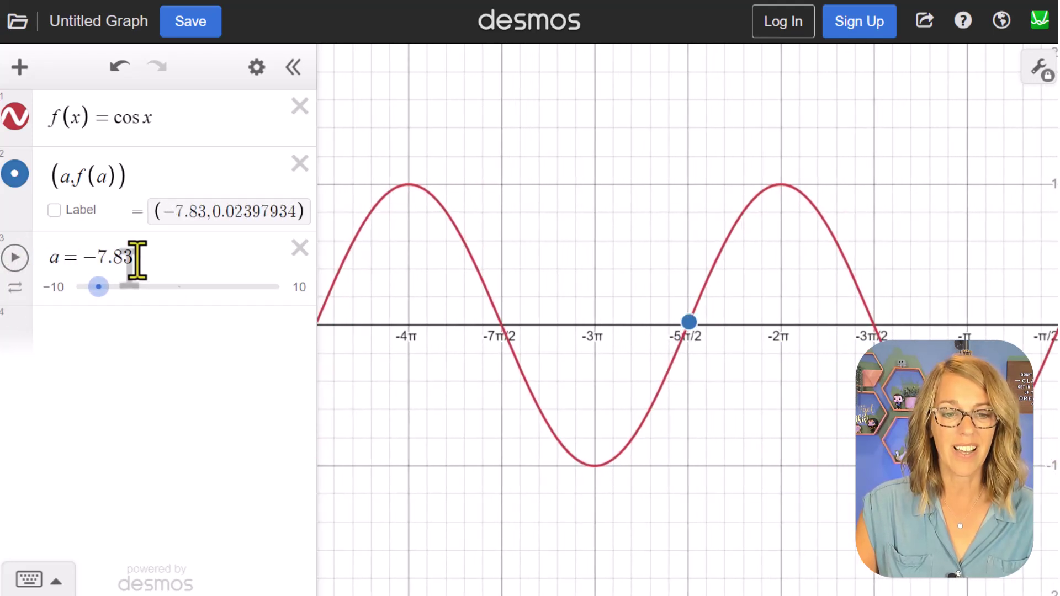
Set the step of slider a to π, and play and pause its animation.
{"action": "left_click", "coordinate": [135, 258]}
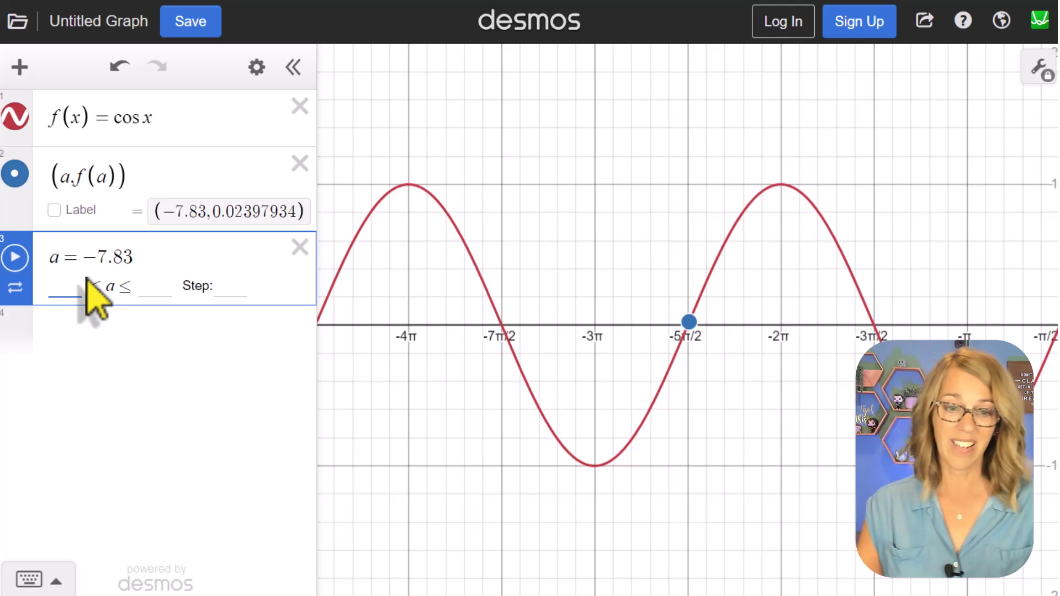
{"action": "left_click", "coordinate": [230, 286]}
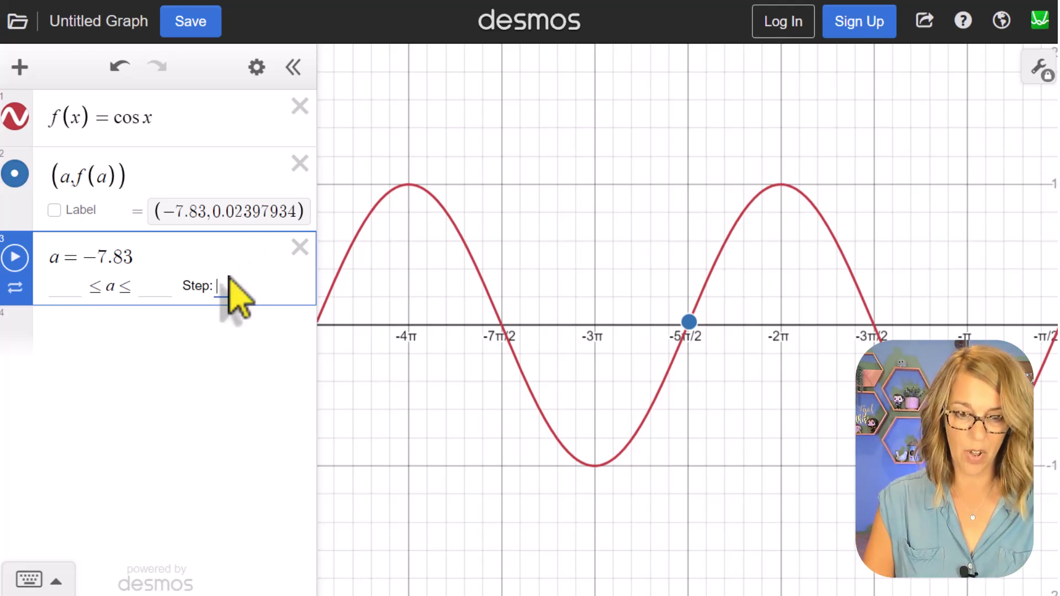
{"action": "type", "text": "pi"}
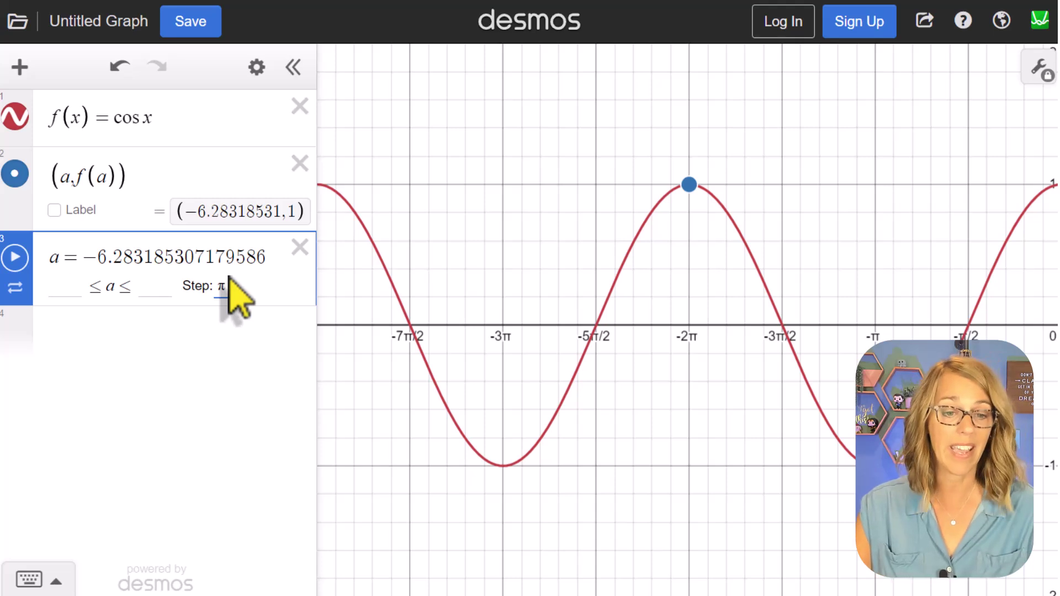
{"action": "left_click", "coordinate": [15, 257]}
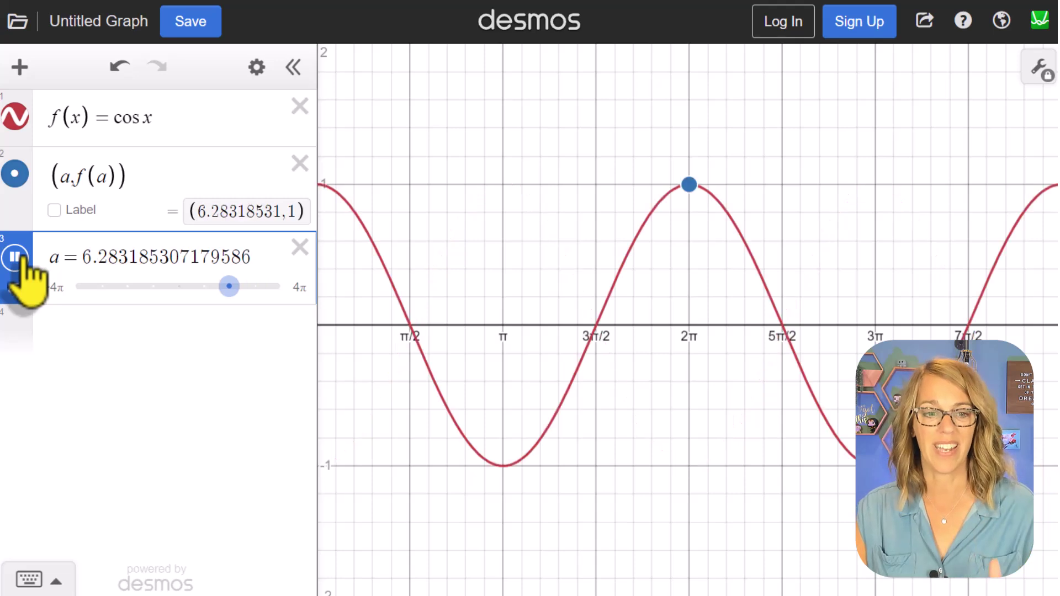
{"action": "left_click", "coordinate": [15, 258]}
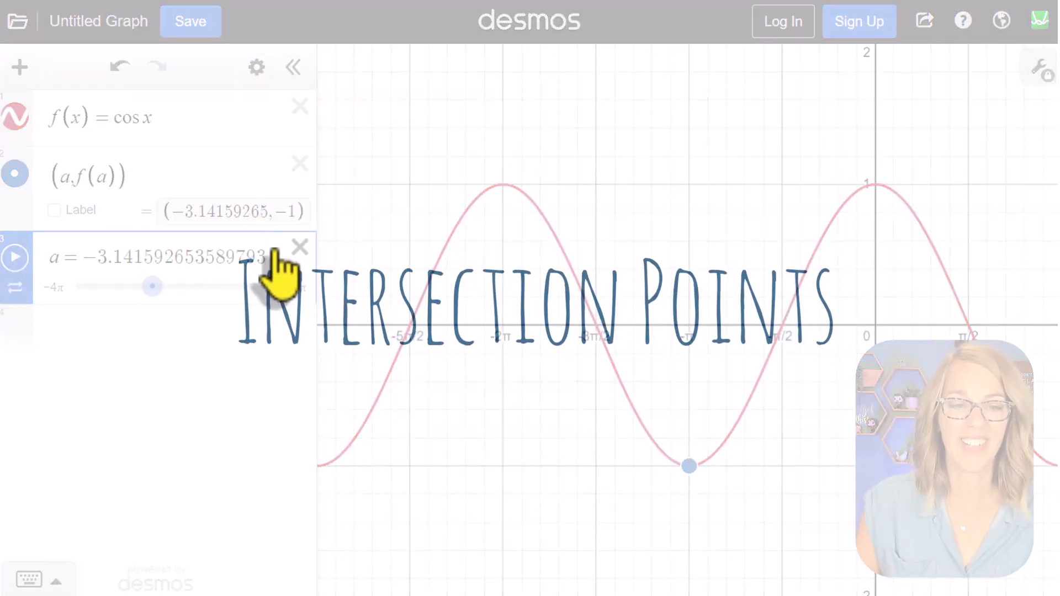
Delete slider a, the dynamic point and the cosine function, and restore the default graph view.
{"action": "left_click", "coordinate": [299, 247]}
{"action": "left_click", "coordinate": [299, 164]}
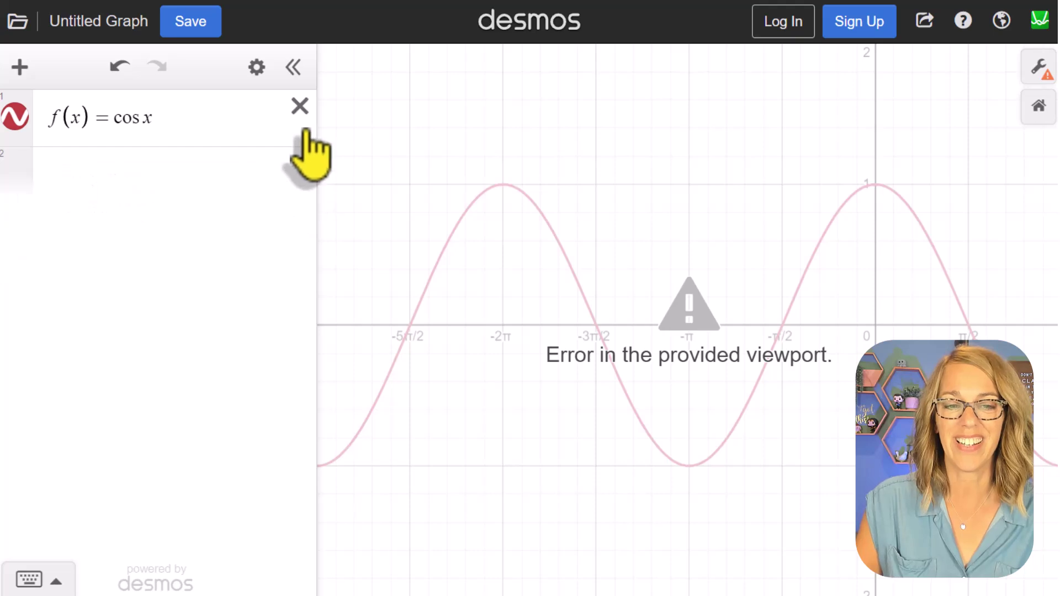
{"action": "left_click", "coordinate": [299, 106]}
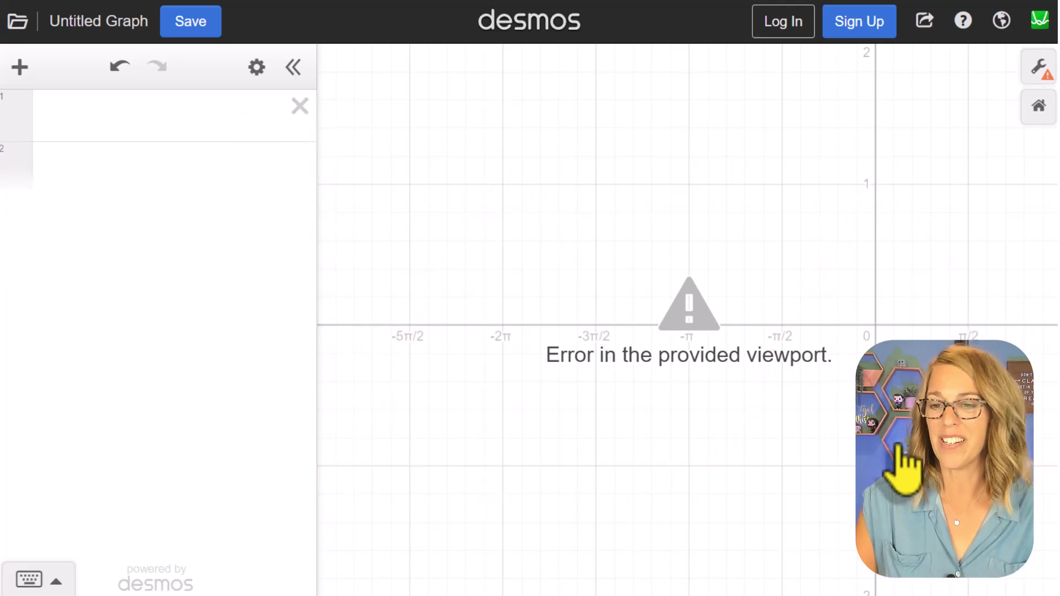
{"action": "left_click", "coordinate": [1038, 107]}
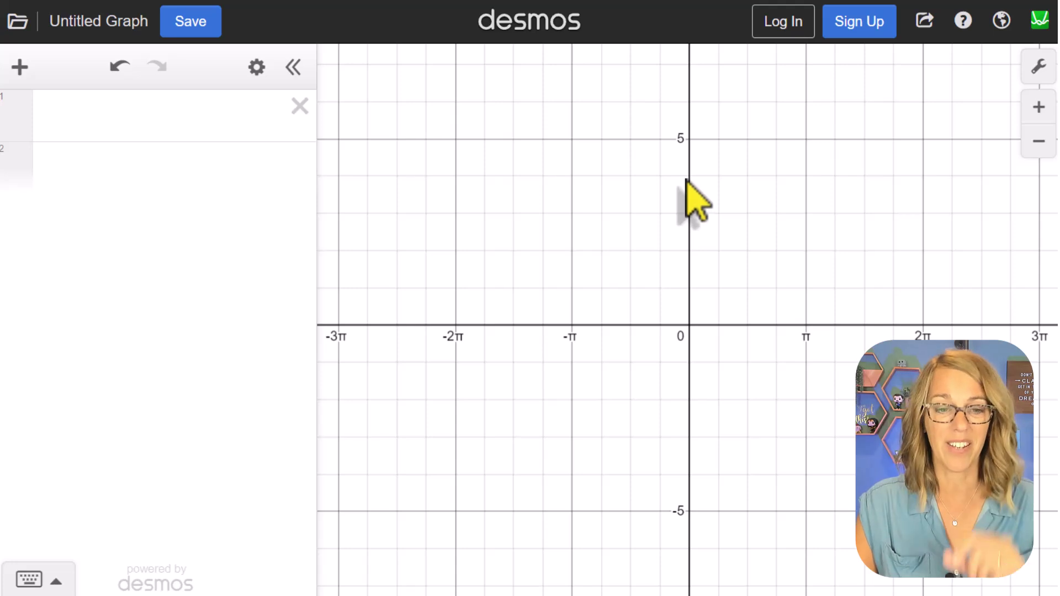
Graph the parabola y = x^2 - 4 as the first expression.
{"action": "left_click", "coordinate": [97, 113]}
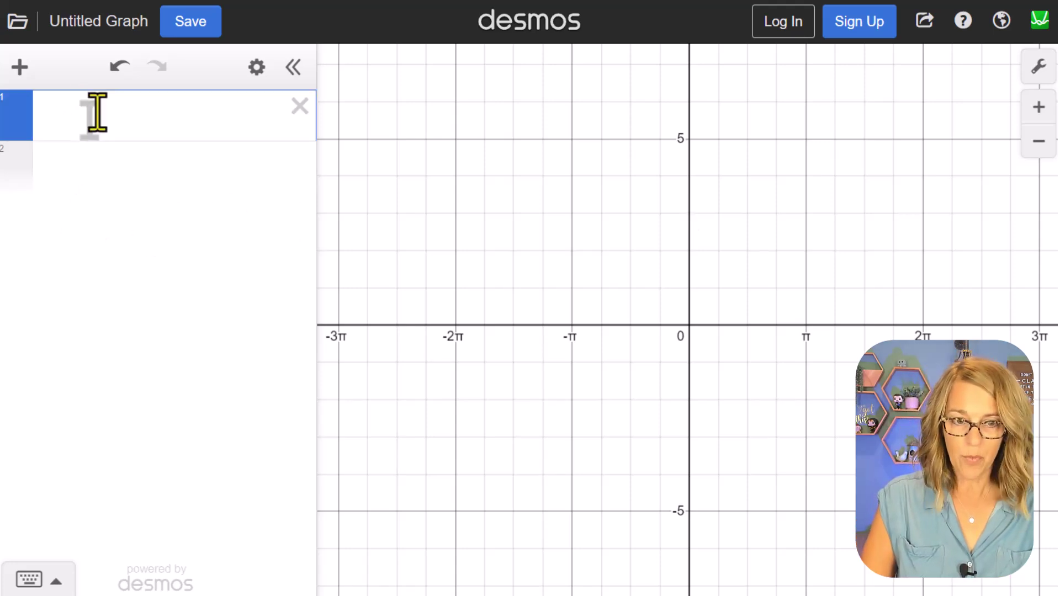
{"action": "type", "text": "y=x^"}
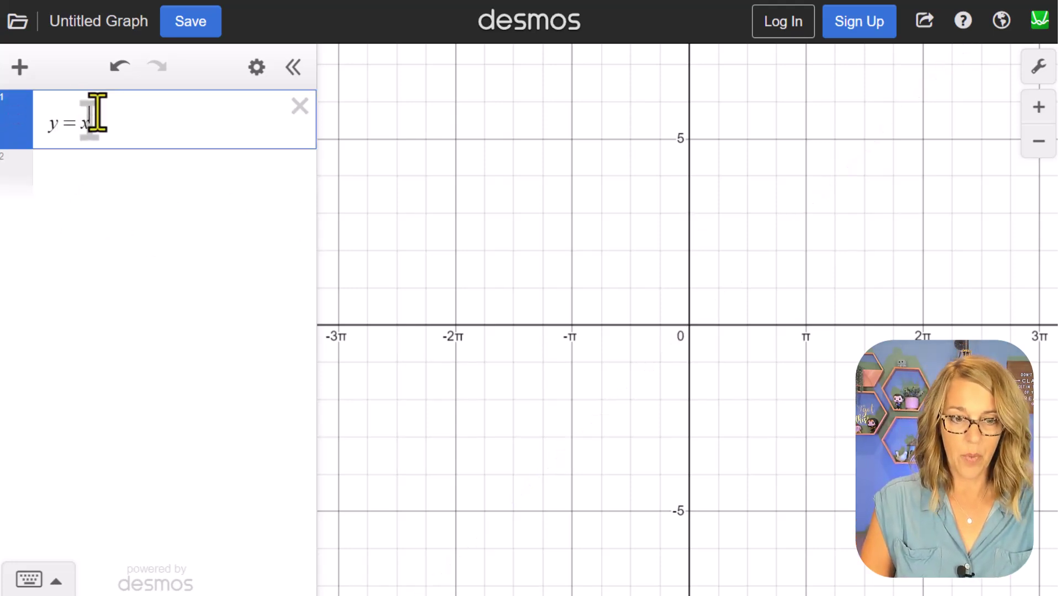
{"action": "type", "text": "2"}
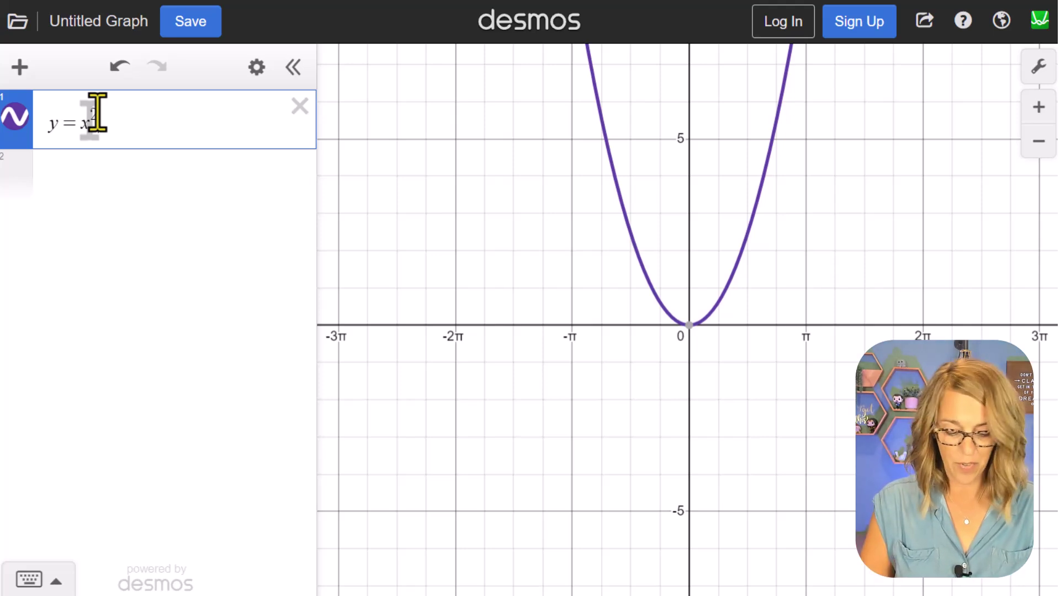
{"action": "type", "text": "-4"}
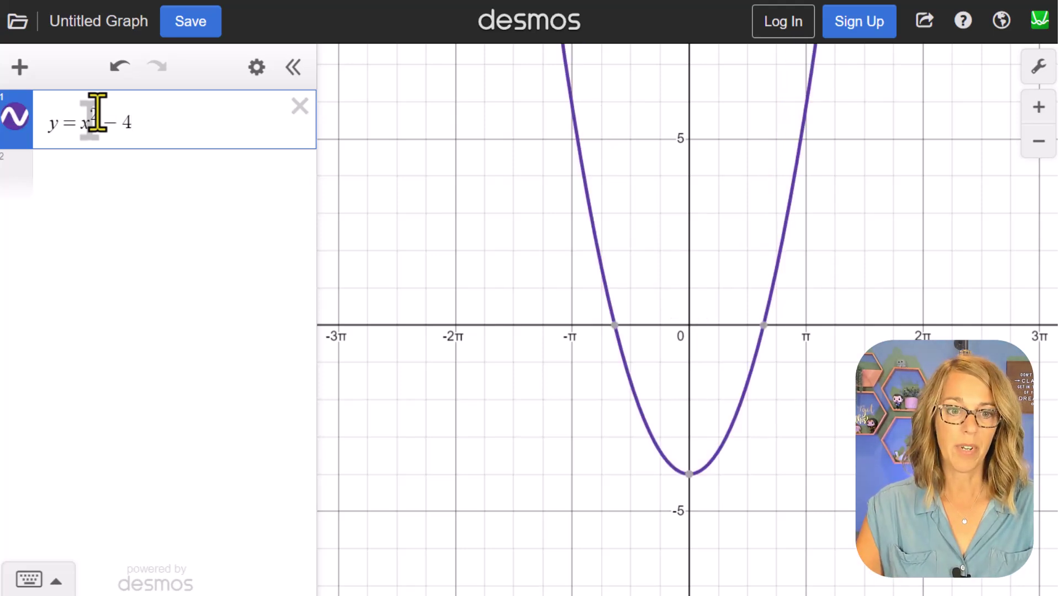
Graph the line y = x + 1 as the second expression.
{"action": "left_click", "coordinate": [74, 181]}
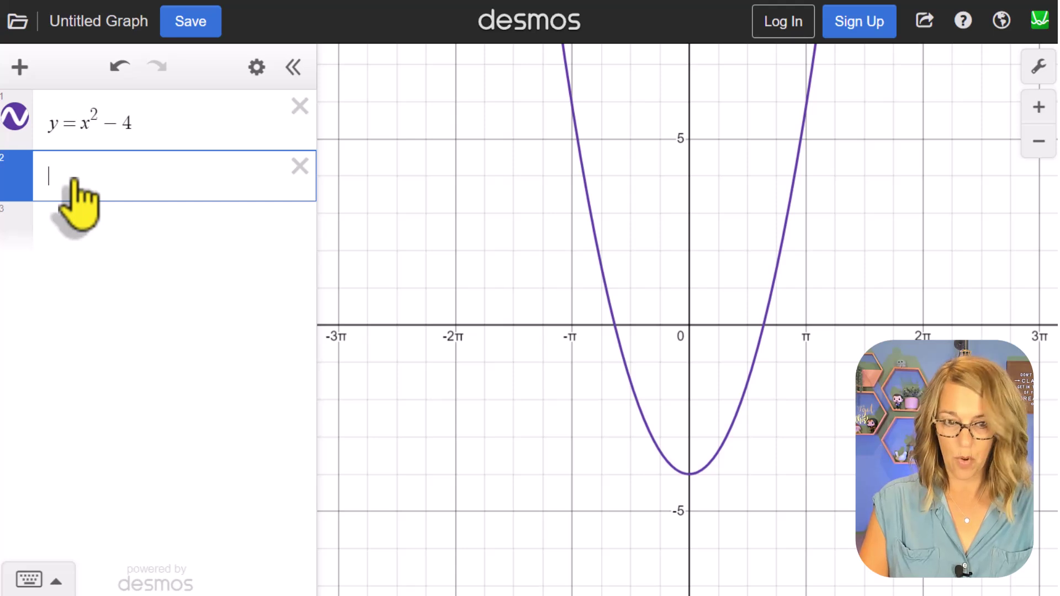
{"action": "type", "text": "y"}
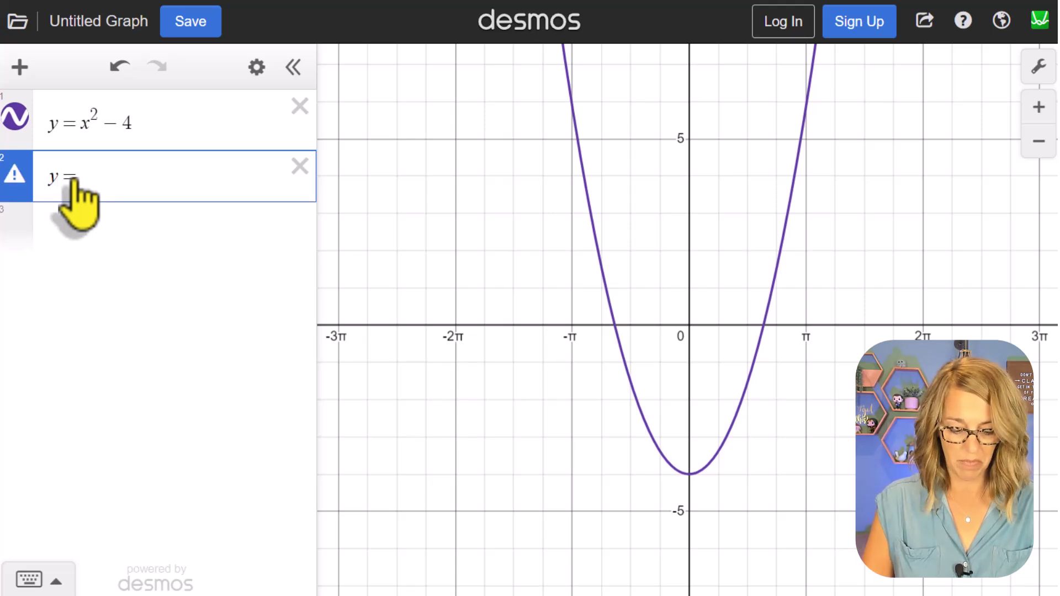
{"action": "type", "text": "=x+"}
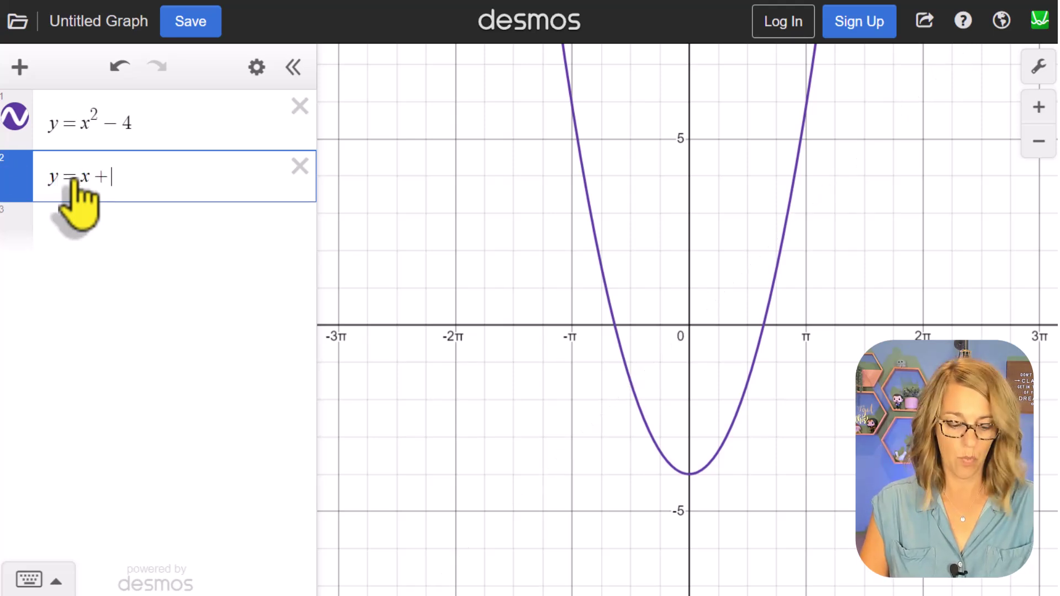
{"action": "type", "text": "1"}
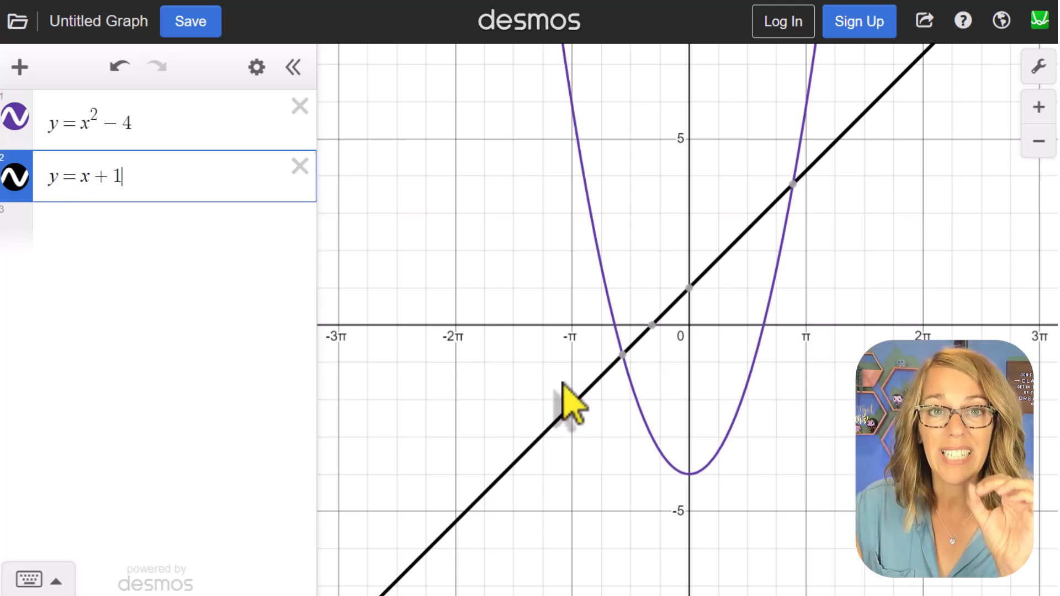
Add the third-quadrant intersection of the line and parabola as a point expression and turn on its coordinate label.
{"action": "left_click", "coordinate": [622, 356]}
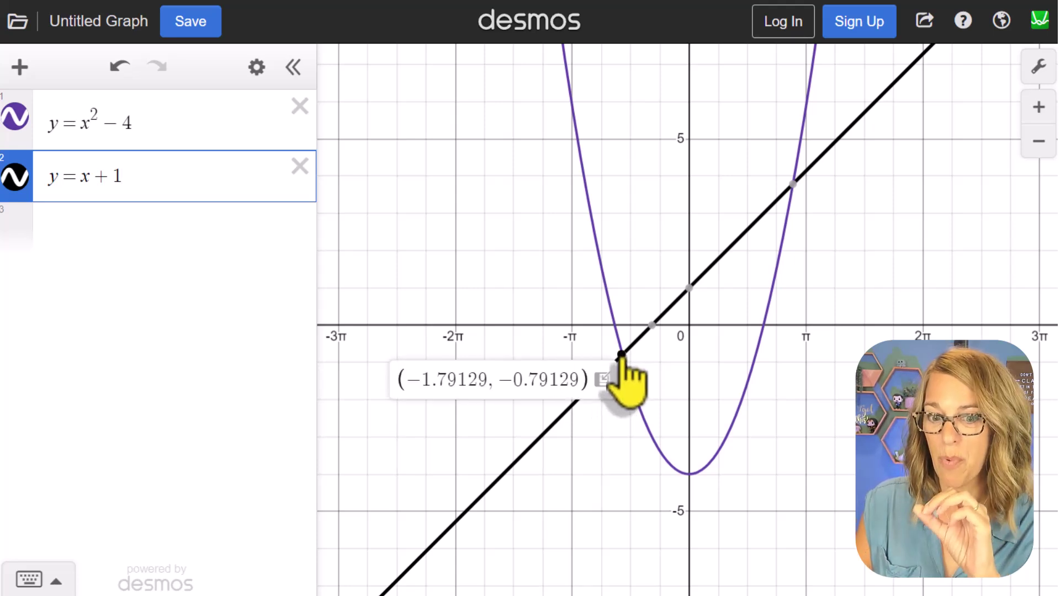
{"action": "left_click", "coordinate": [603, 377]}
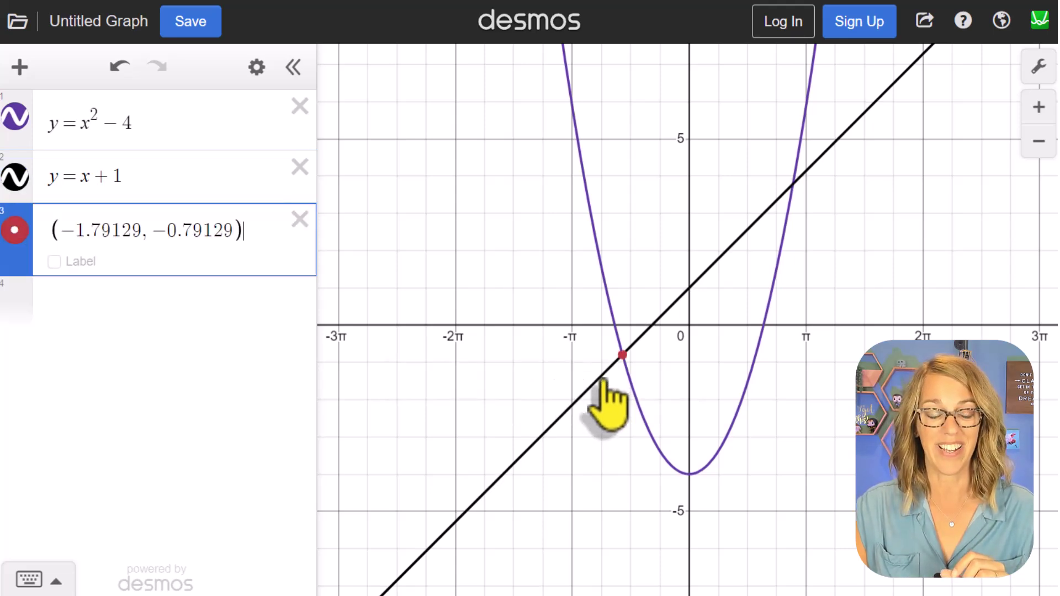
{"action": "left_click", "coordinate": [55, 262]}
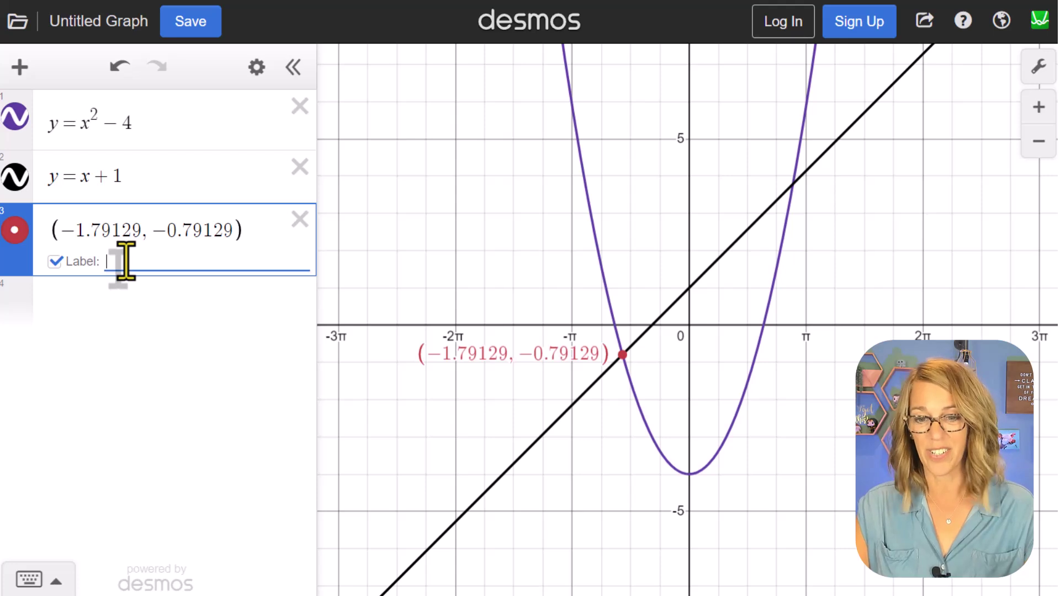
Inspect the coordinates of the first-quadrant intersection of the line and parabola, and select the parabola to show its key points.
{"action": "left_click", "coordinate": [793, 186]}
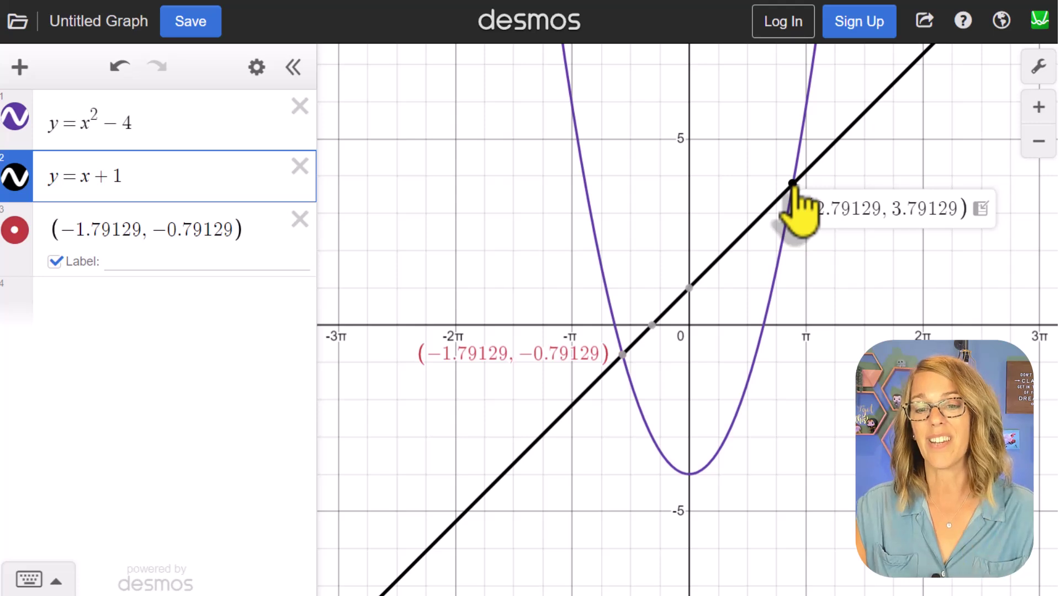
{"action": "left_click", "coordinate": [783, 457]}
{"action": "left_click", "coordinate": [755, 387]}
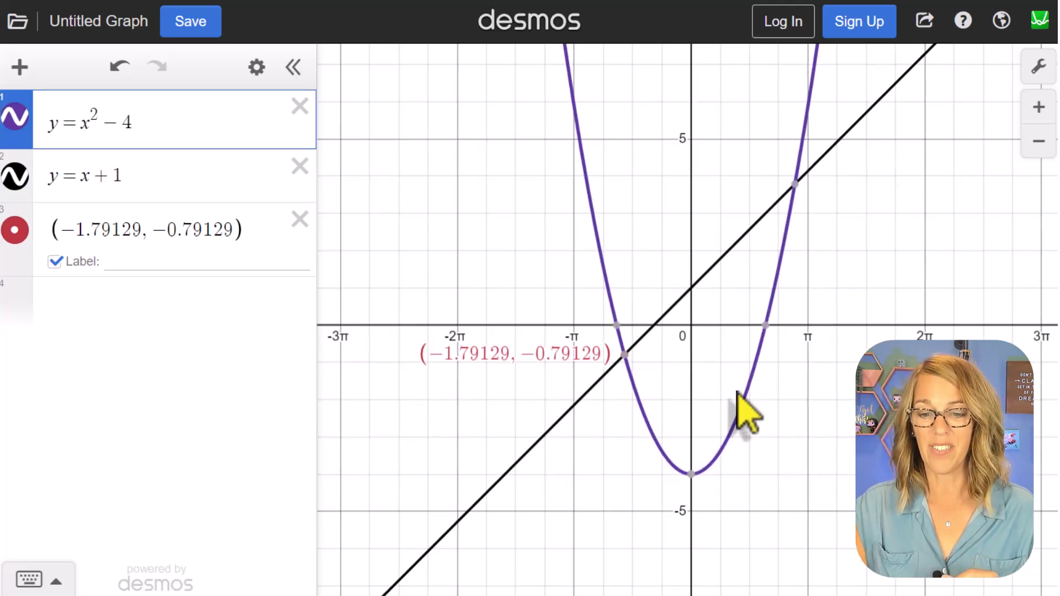
Inspect the coordinates of the parabola's vertex and its negative x-intercept, and deselect the curve.
{"action": "mouse_move", "coordinate": [692, 476]}
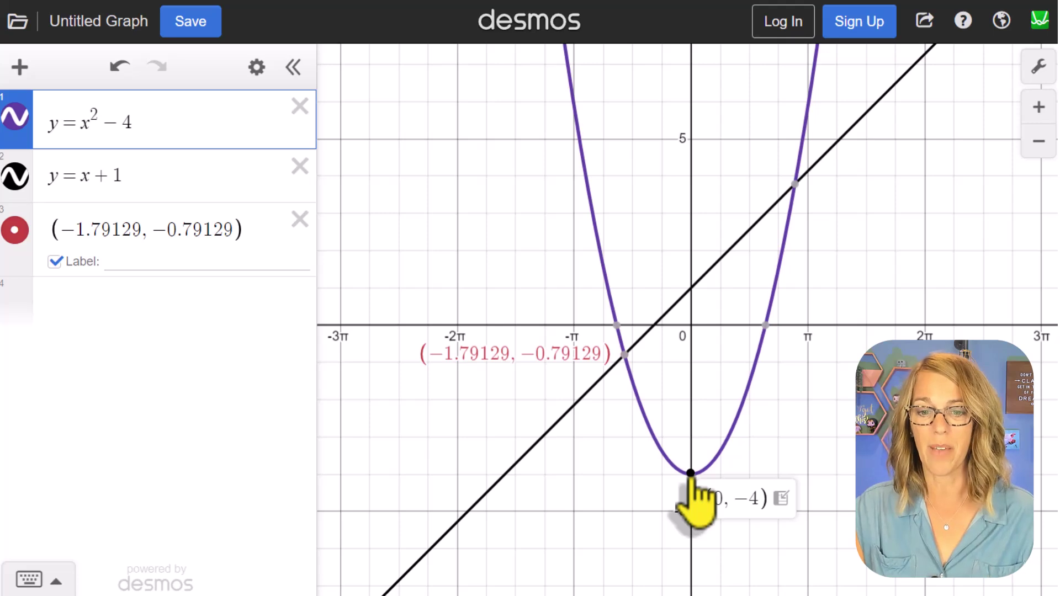
{"action": "mouse_move", "coordinate": [617, 325]}
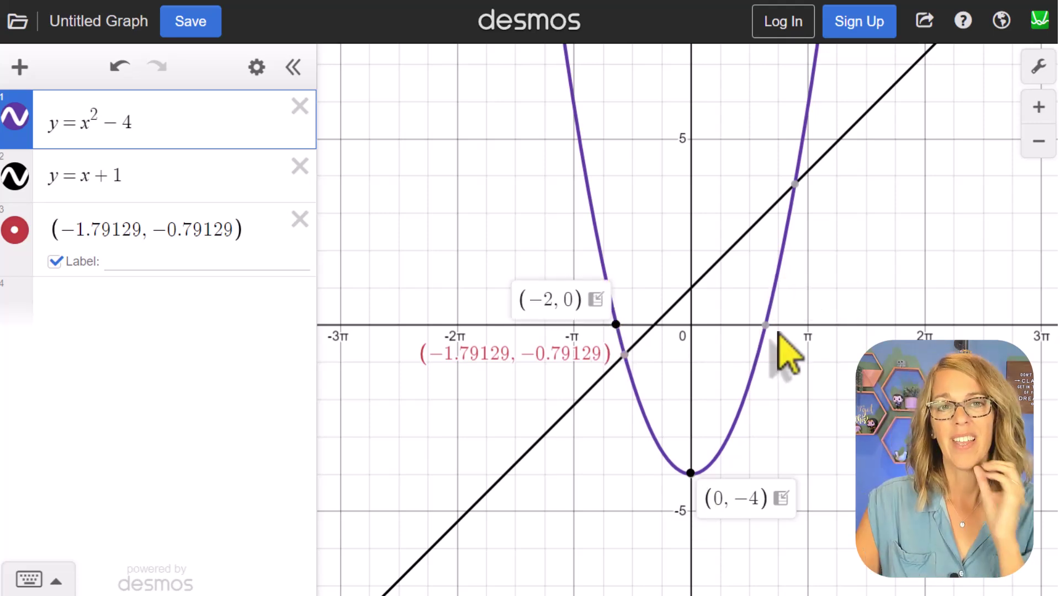
{"action": "left_click", "coordinate": [489, 267]}
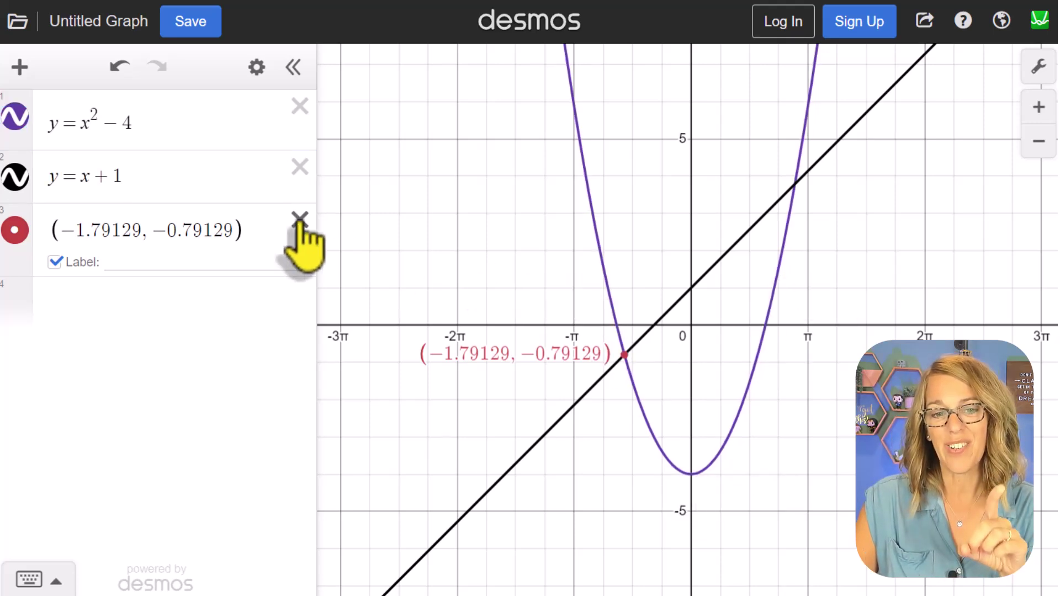
Delete the labelled point, the line y = x + 1 and the parabola to leave an empty expression list.
{"action": "left_click", "coordinate": [300, 217]}
{"action": "left_click", "coordinate": [300, 167]}
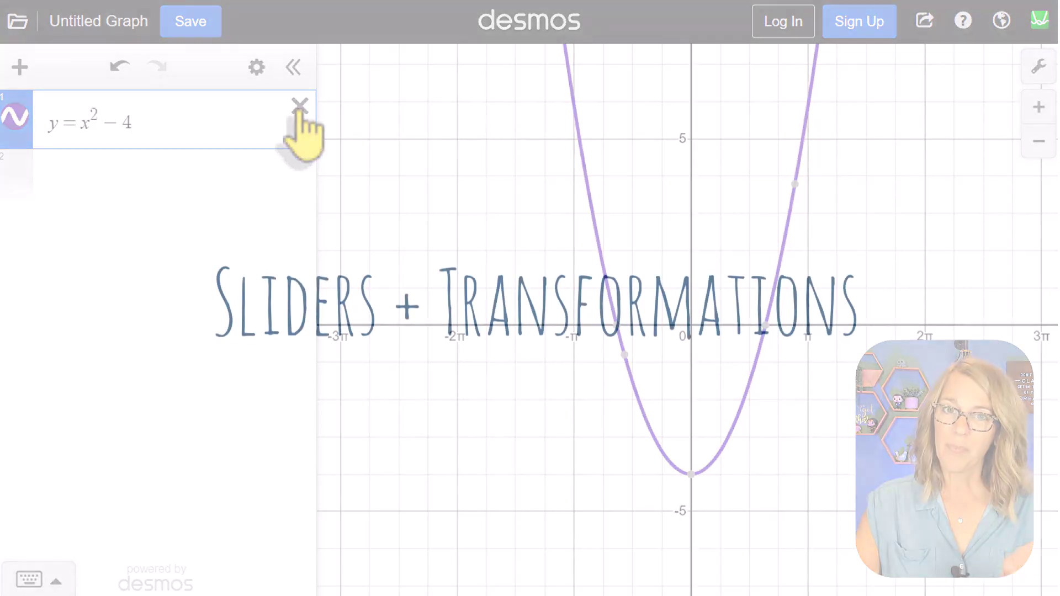
{"action": "left_click", "coordinate": [300, 108]}
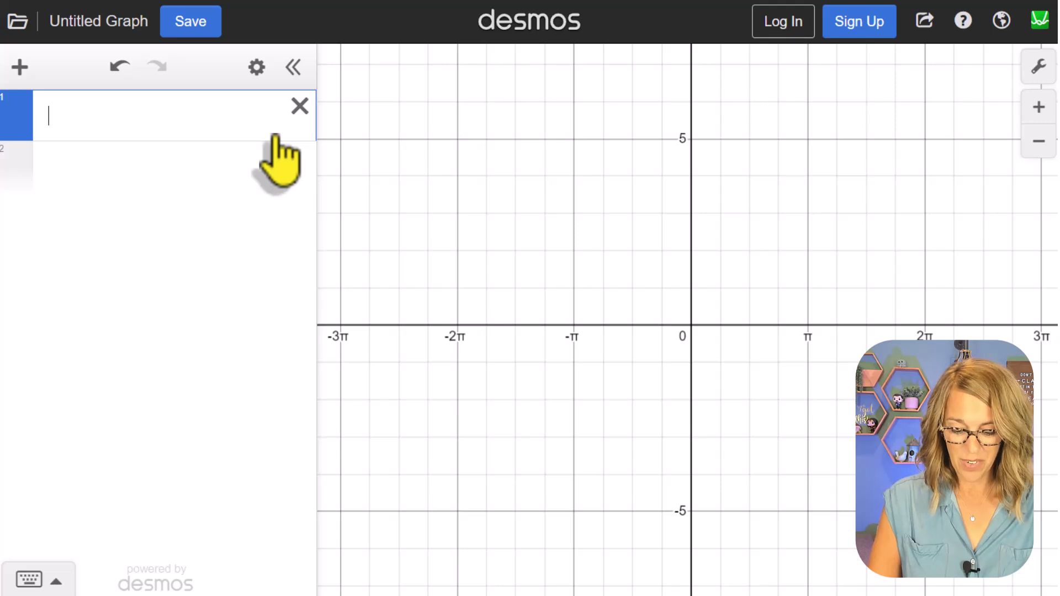
Graph the vertex-form parabola f(x) = 2(x - 1)^2 - 3 and check the coordinates of its vertex.
{"action": "type", "text": "f(x) ="}
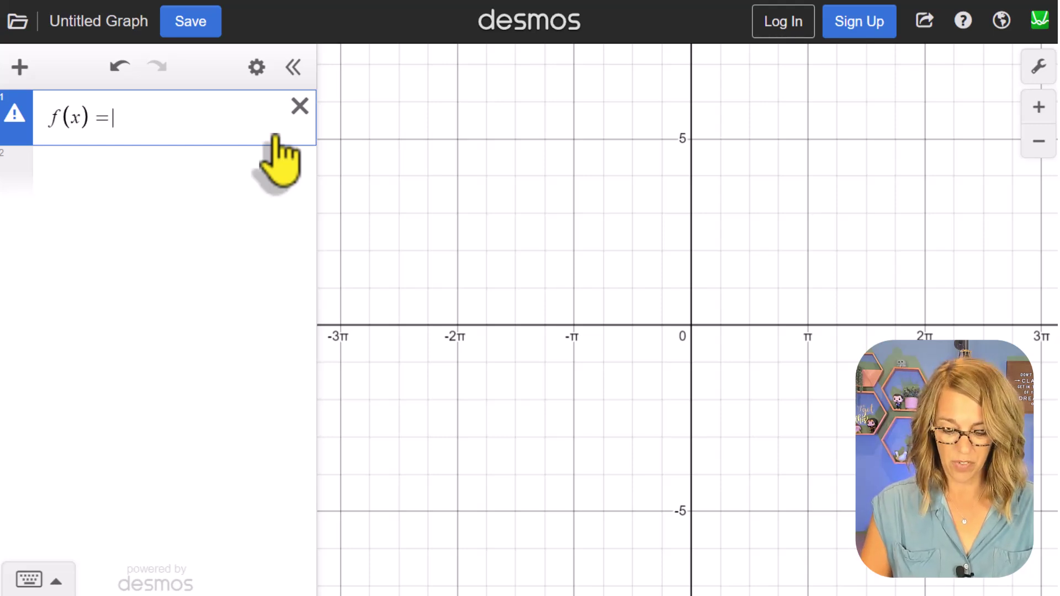
{"action": "type", "text": "2(x"}
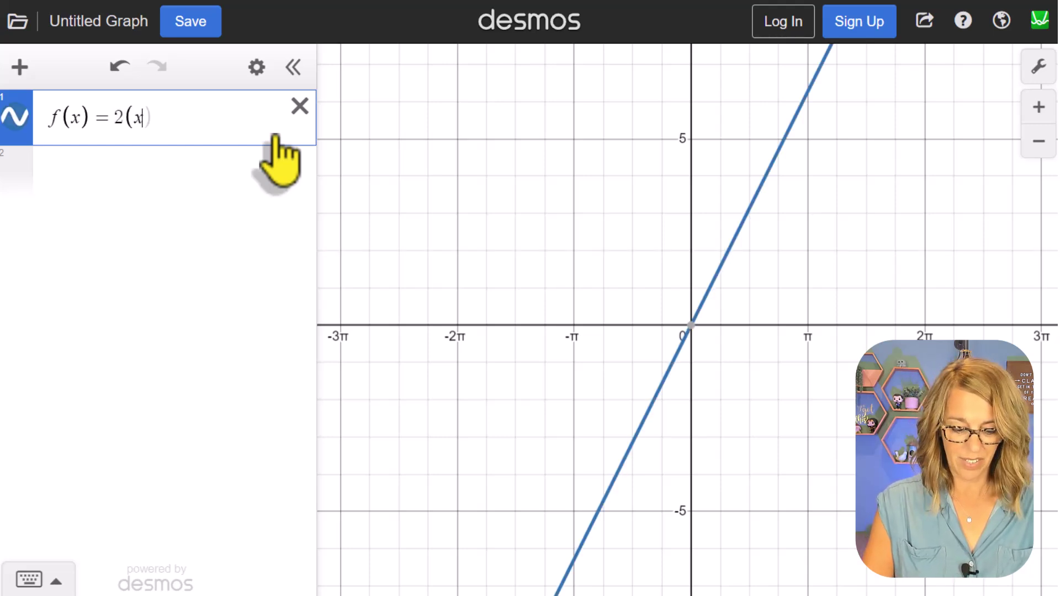
{"action": "type", "text": "-1"}
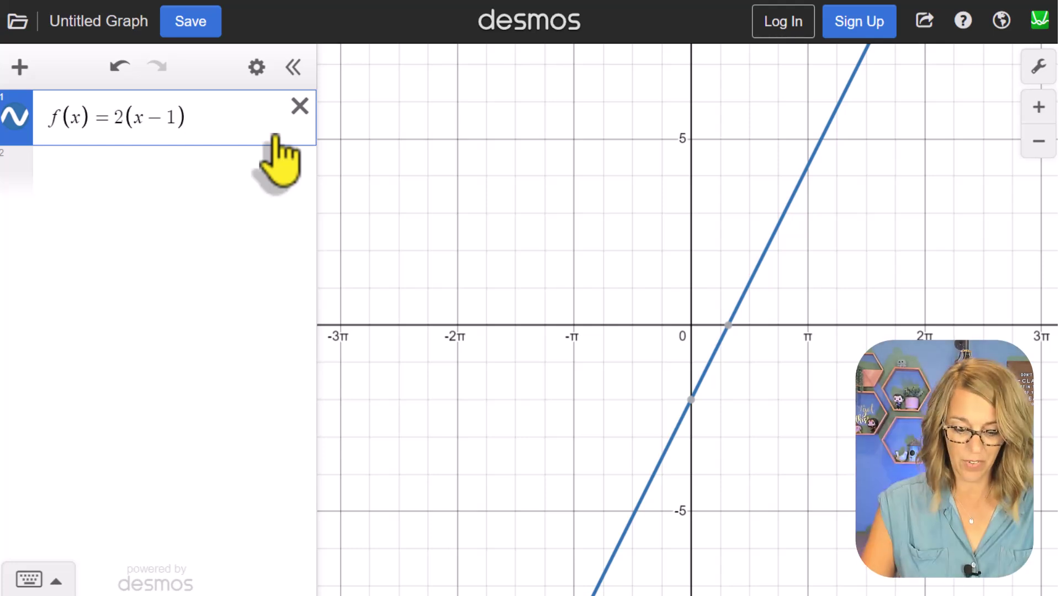
{"action": "type", "text": "^2"}
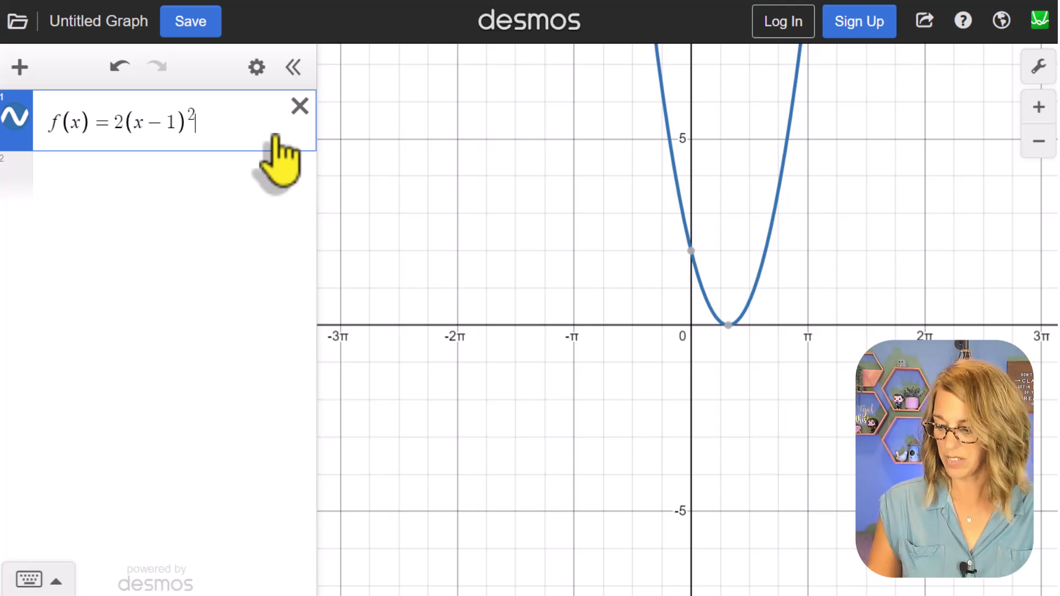
{"action": "type", "text": "-3"}
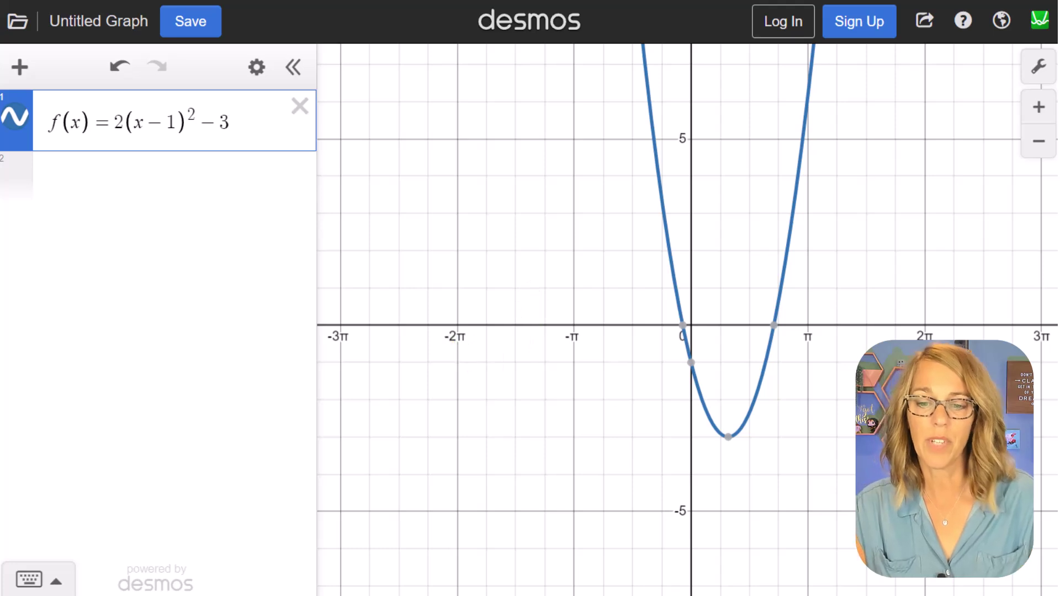
{"action": "left_click", "coordinate": [729, 437]}
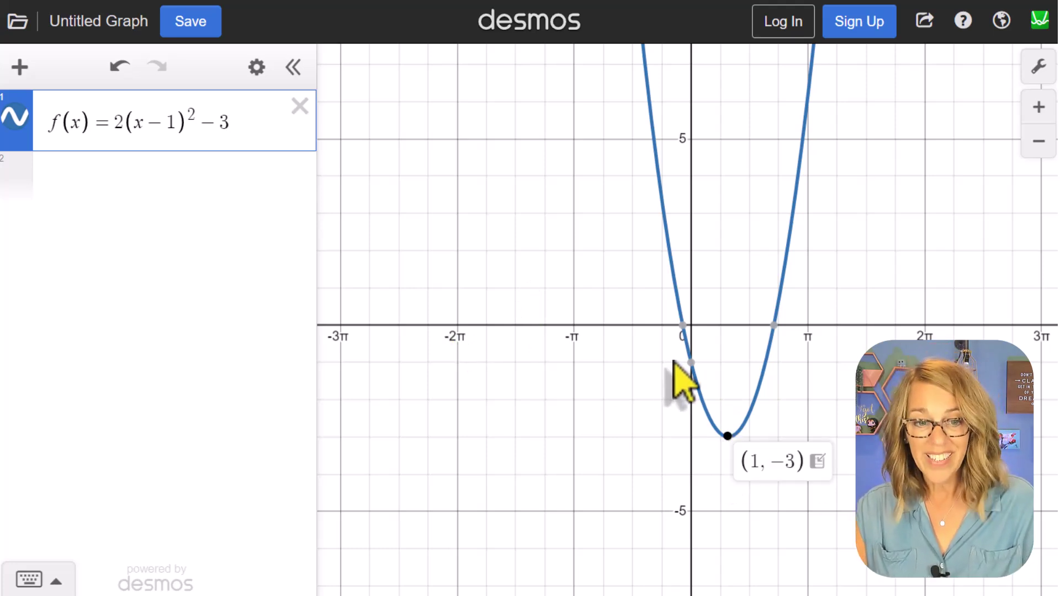
{"action": "left_click", "coordinate": [169, 264]}
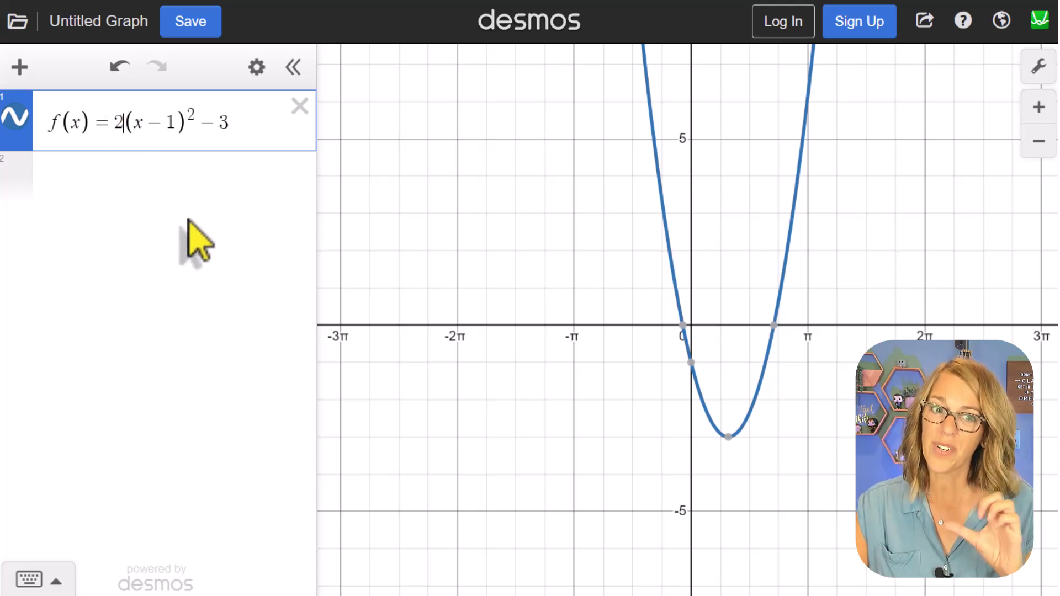
Replace the leading coefficient 2 with the parameter a, add a slider for it and delete the duplicate slider.
{"action": "double_click", "coordinate": [119, 123]}
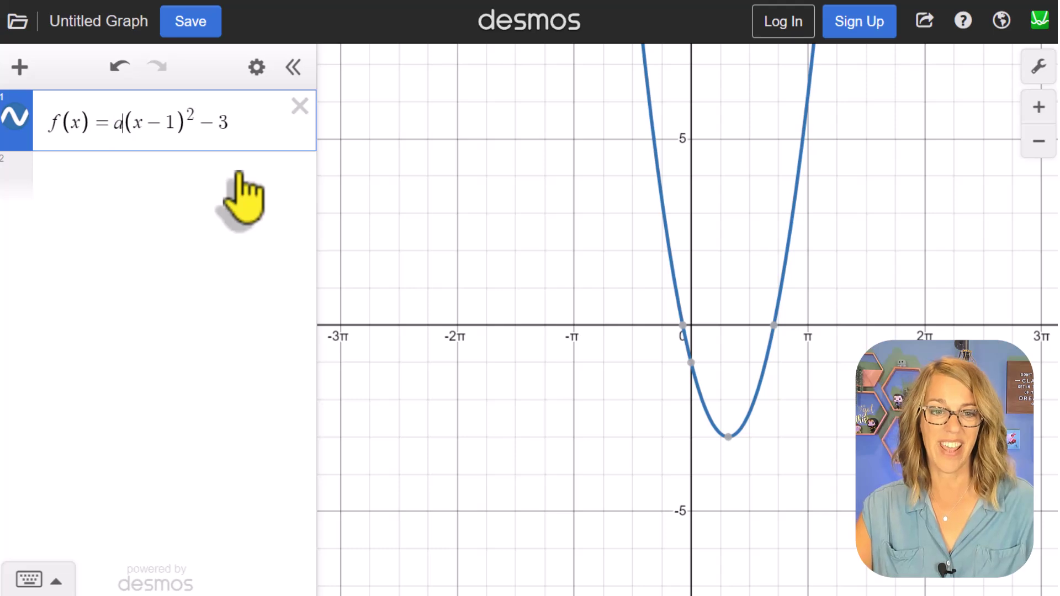
{"action": "left_click", "coordinate": [124, 157]}
{"action": "left_click", "coordinate": [124, 157]}
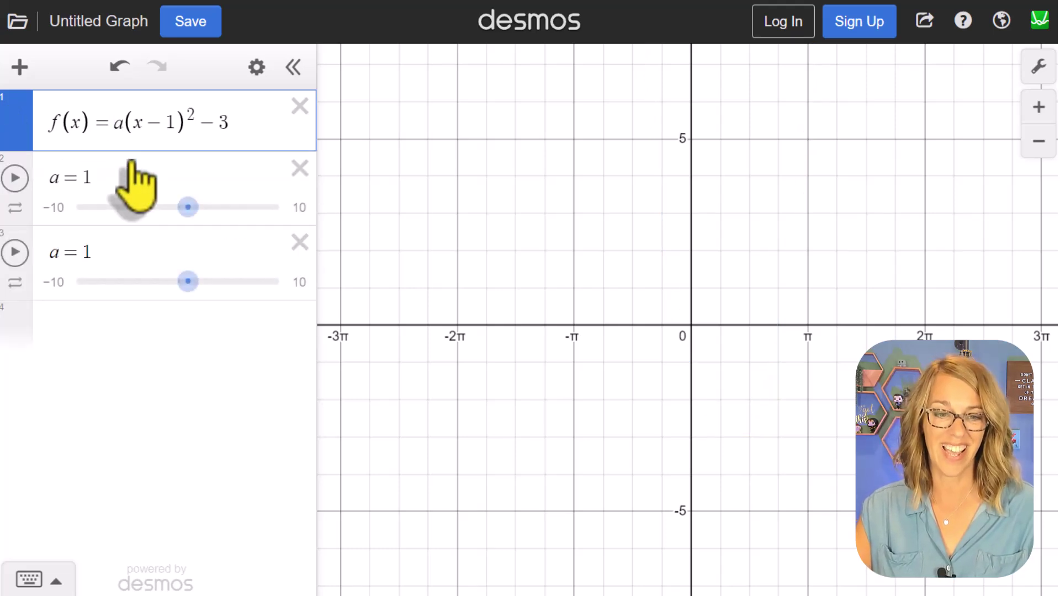
{"action": "left_click", "coordinate": [301, 242]}
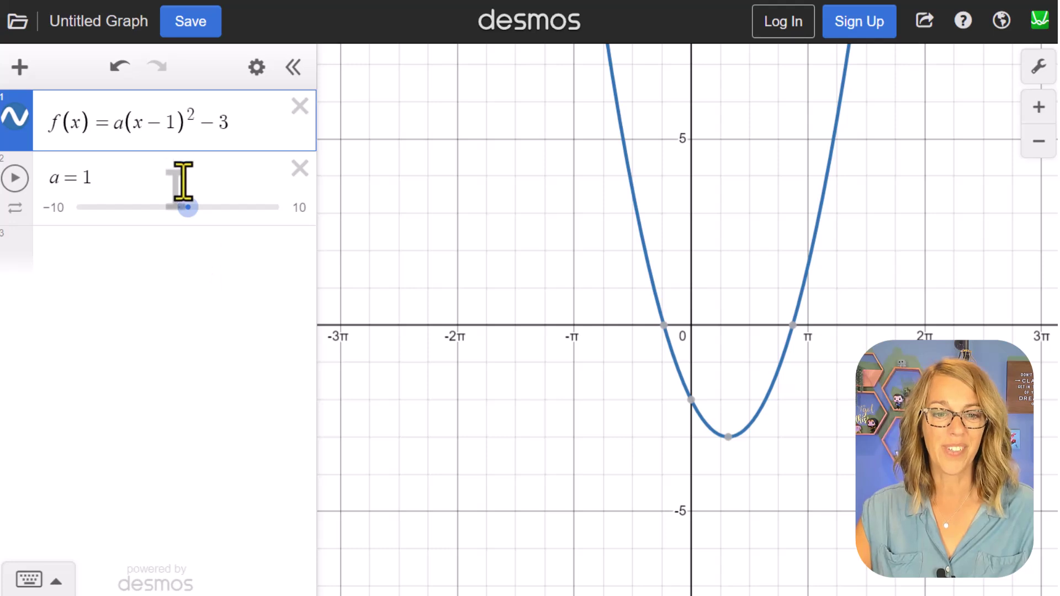
Replace the 1 inside the parentheses of f(x) with the parameter h and add a slider for h.
{"action": "double_click", "coordinate": [170, 123]}
{"action": "type", "text": "h"}
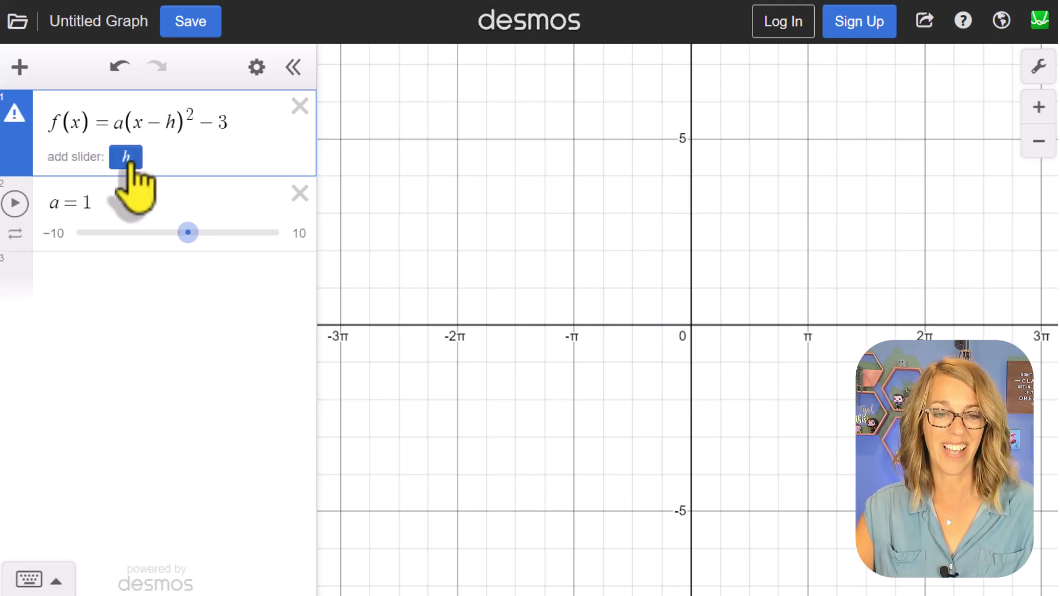
{"action": "left_click", "coordinate": [125, 157]}
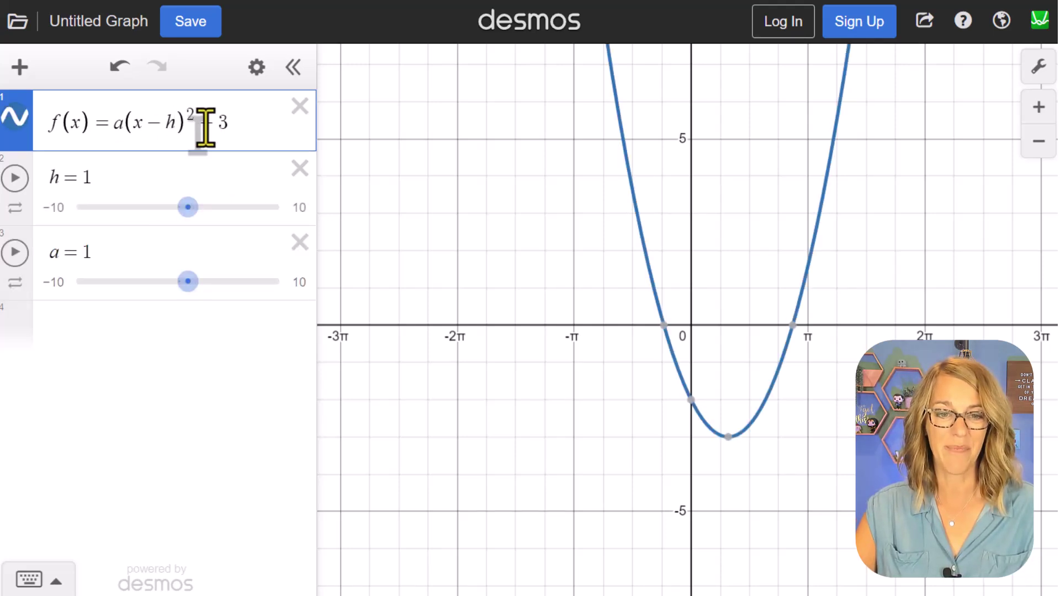
Replace the constant term -3 in f(x) with + k and add a slider for k.
{"action": "left_click_drag", "start_coordinate": [197, 123], "coordinate": [235, 126]}
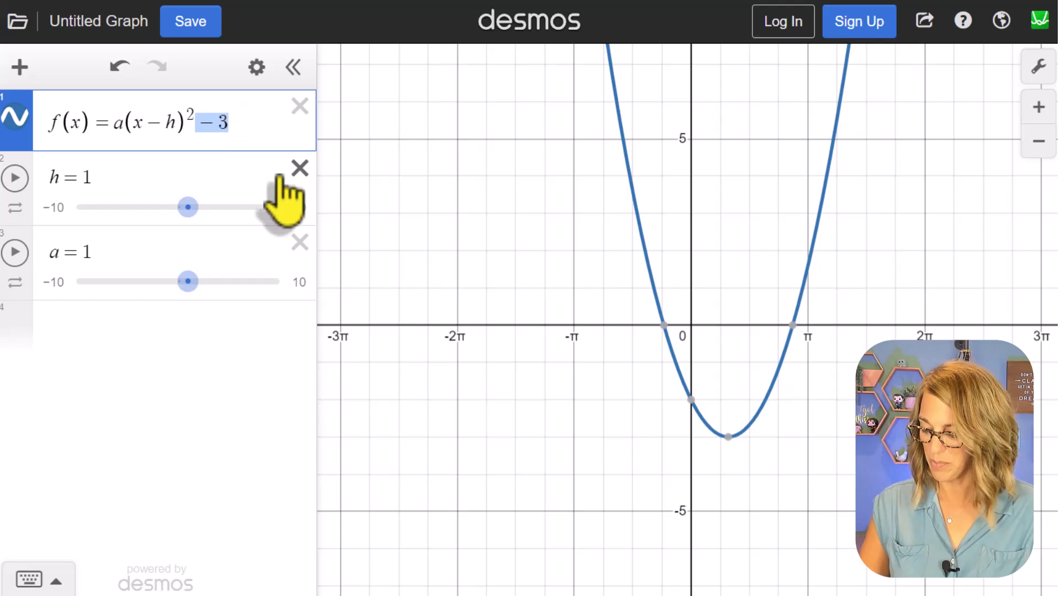
{"action": "type", "text": "+"}
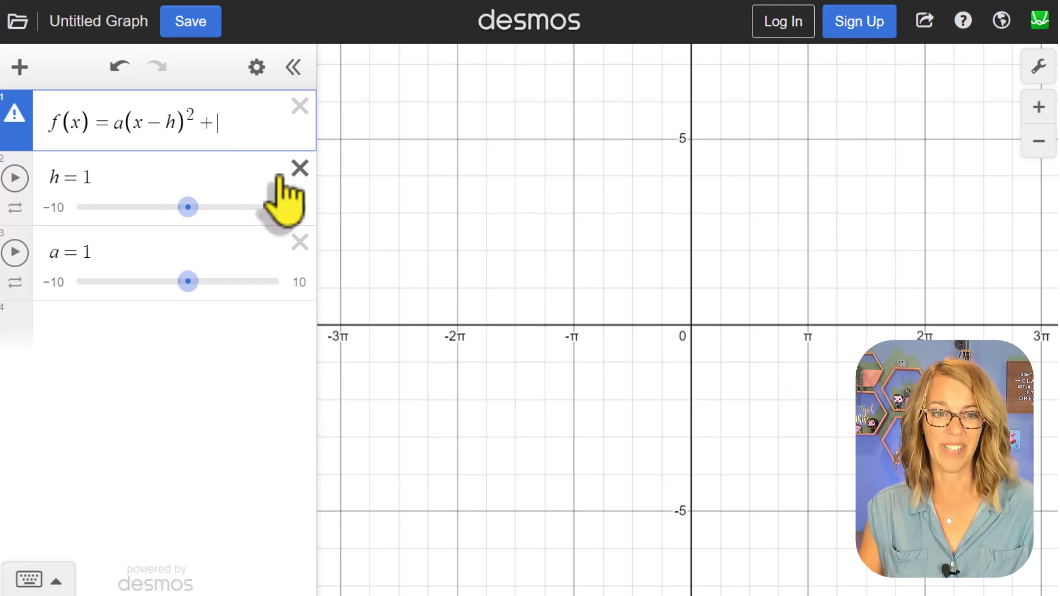
{"action": "type", "text": "k"}
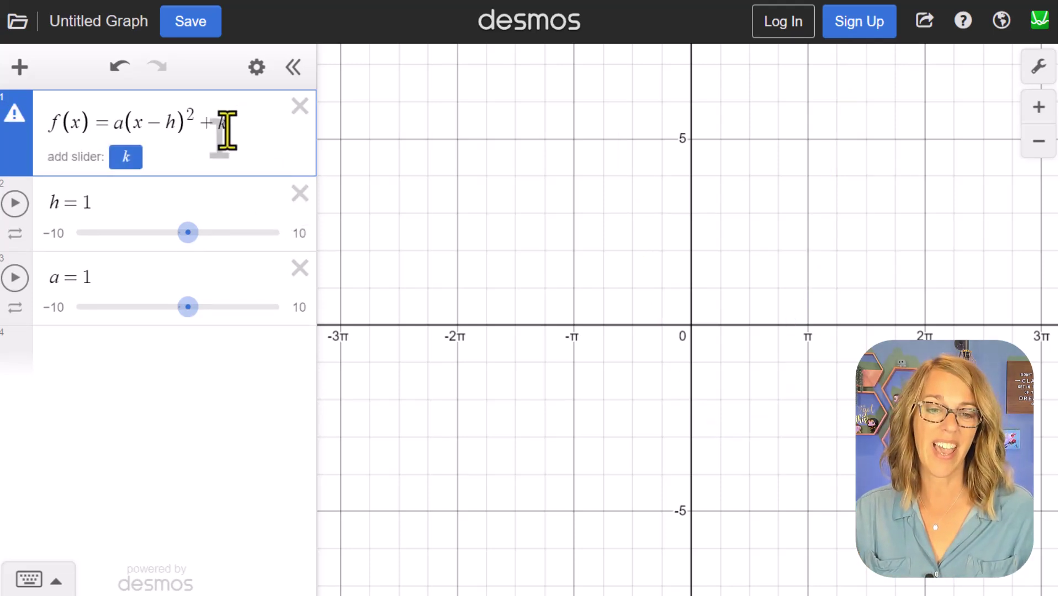
{"action": "left_click", "coordinate": [127, 159]}
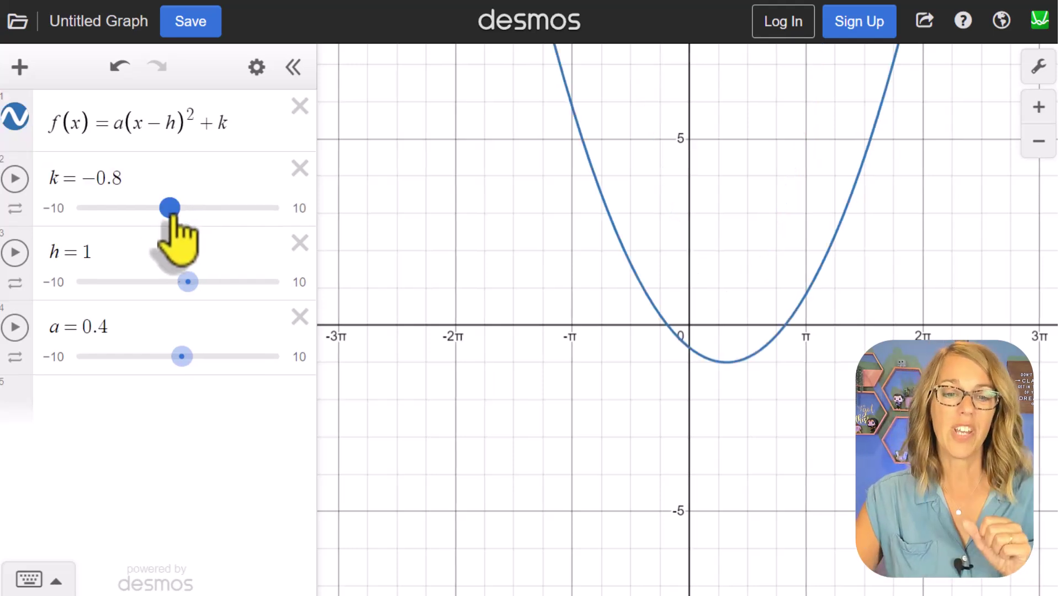
Lower the k slider to -1 and replace that value with exactly -3.
{"action": "left_click_drag", "start_coordinate": [170, 208], "coordinate": [167, 208]}
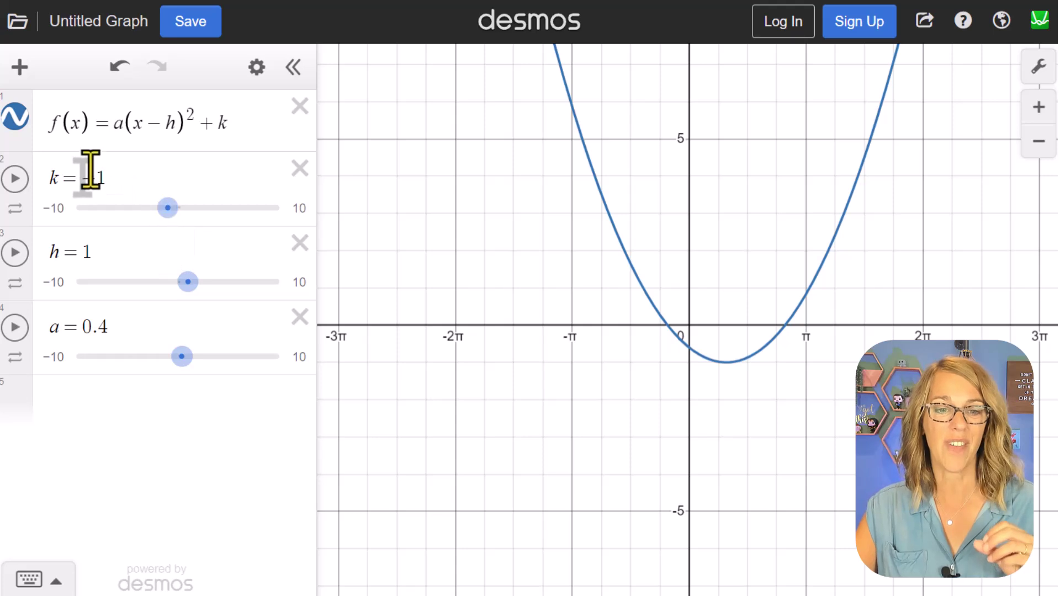
{"action": "left_click", "coordinate": [94, 178]}
{"action": "double_click", "coordinate": [92, 178]}
{"action": "left_click_drag", "start_coordinate": [92, 178], "coordinate": [85, 178]}
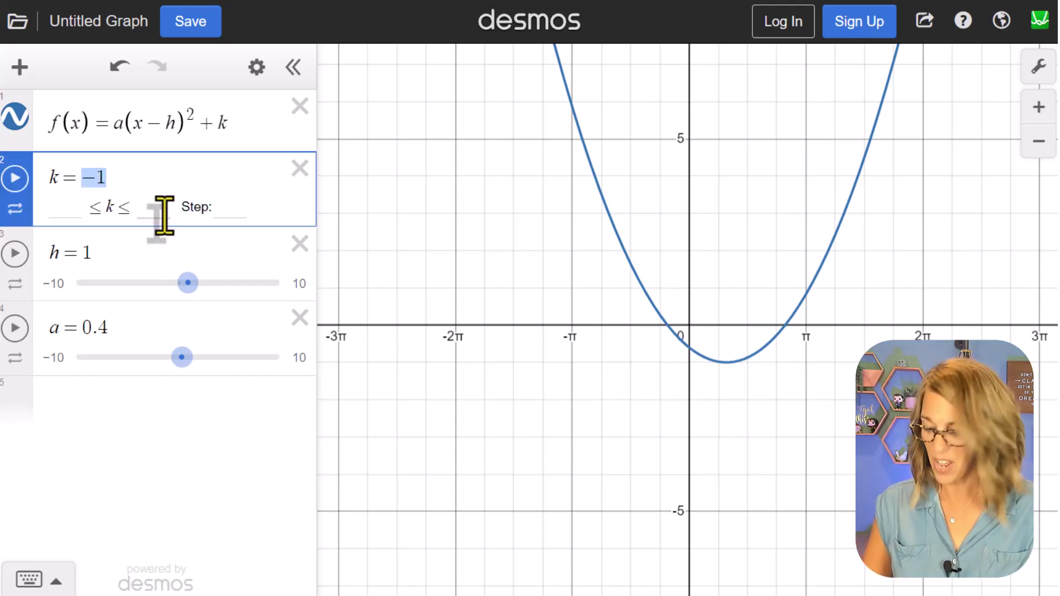
{"action": "type", "text": "-3"}
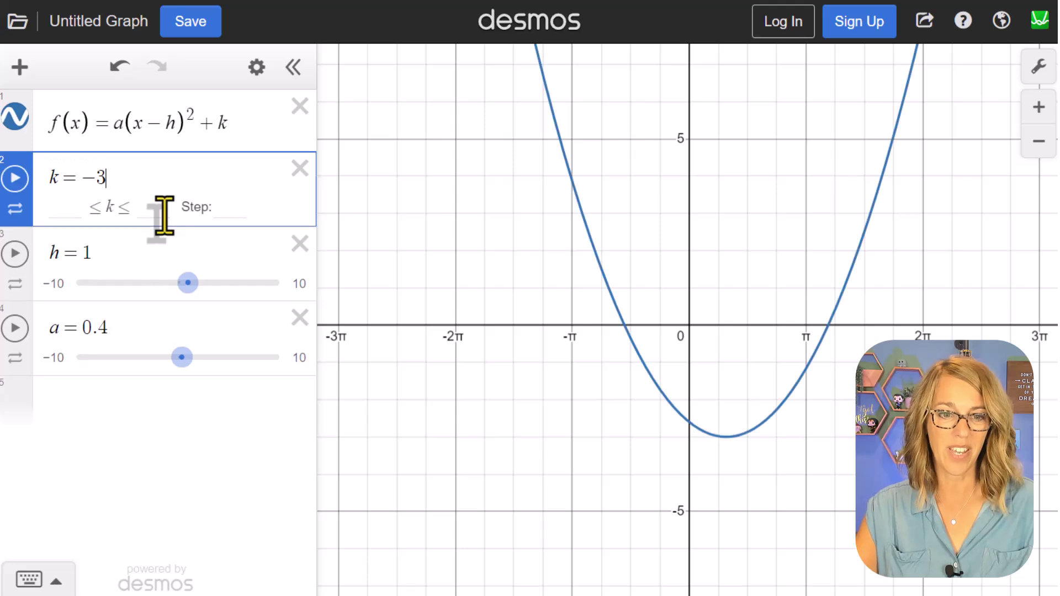
Set the slider values h to 2 and a to 2.
{"action": "left_click", "coordinate": [88, 253]}
{"action": "double_click", "coordinate": [84, 252]}
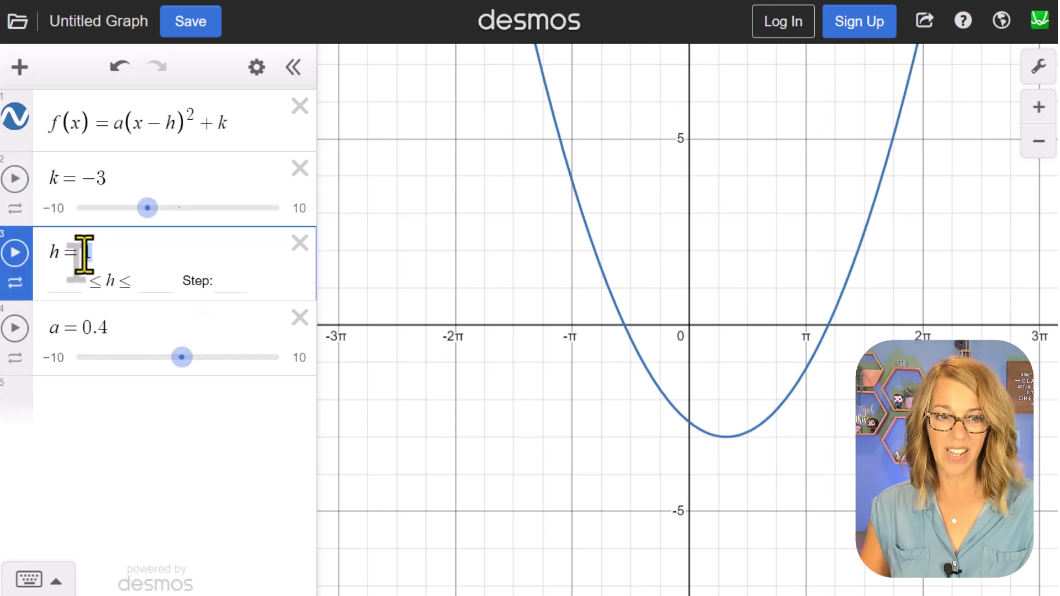
{"action": "type", "text": "2"}
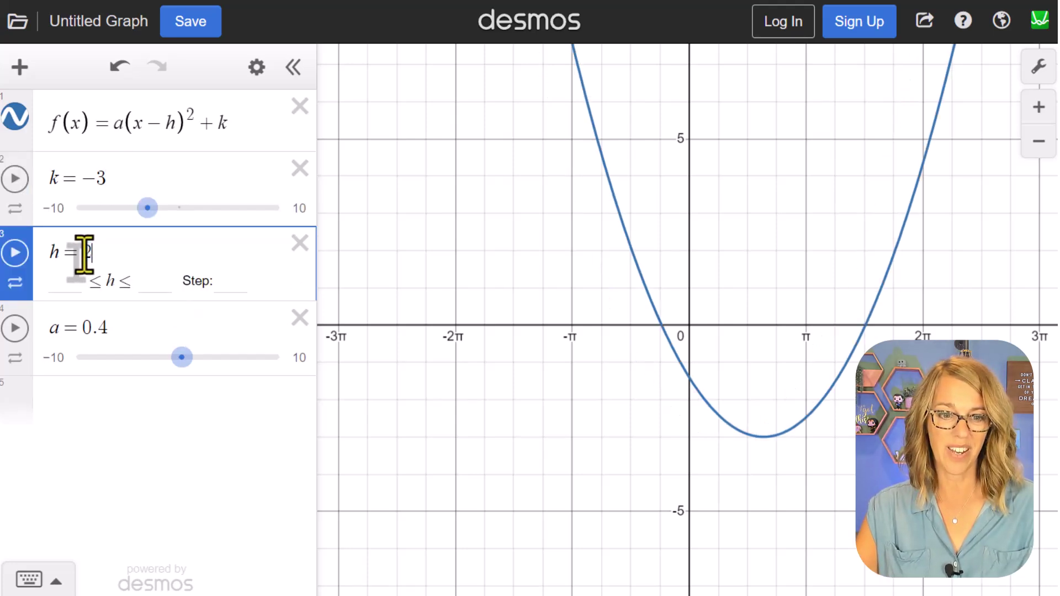
{"action": "left_click", "coordinate": [88, 327]}
{"action": "double_click", "coordinate": [89, 327]}
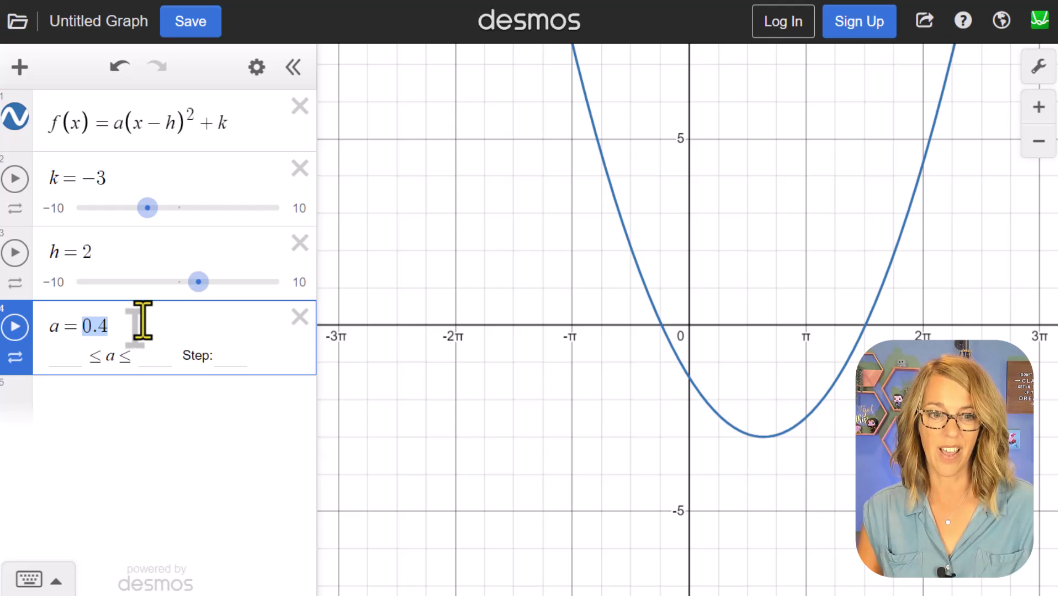
{"action": "type", "text": "2"}
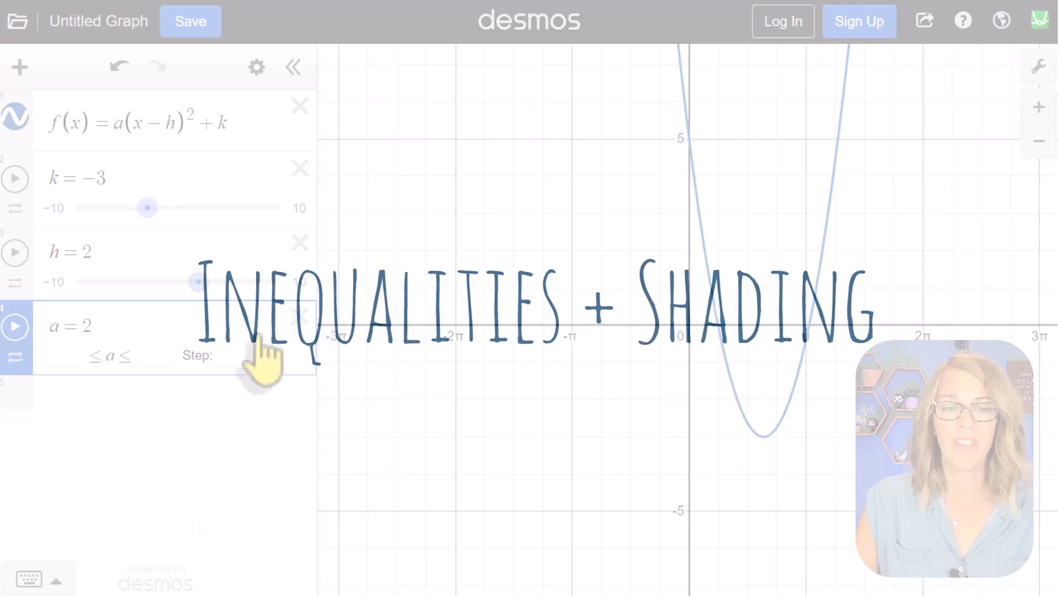
Delete the a, h and k sliders and the function f(x) to clear the expression list.
{"action": "left_click", "coordinate": [300, 317]}
{"action": "left_click", "coordinate": [299, 270]}
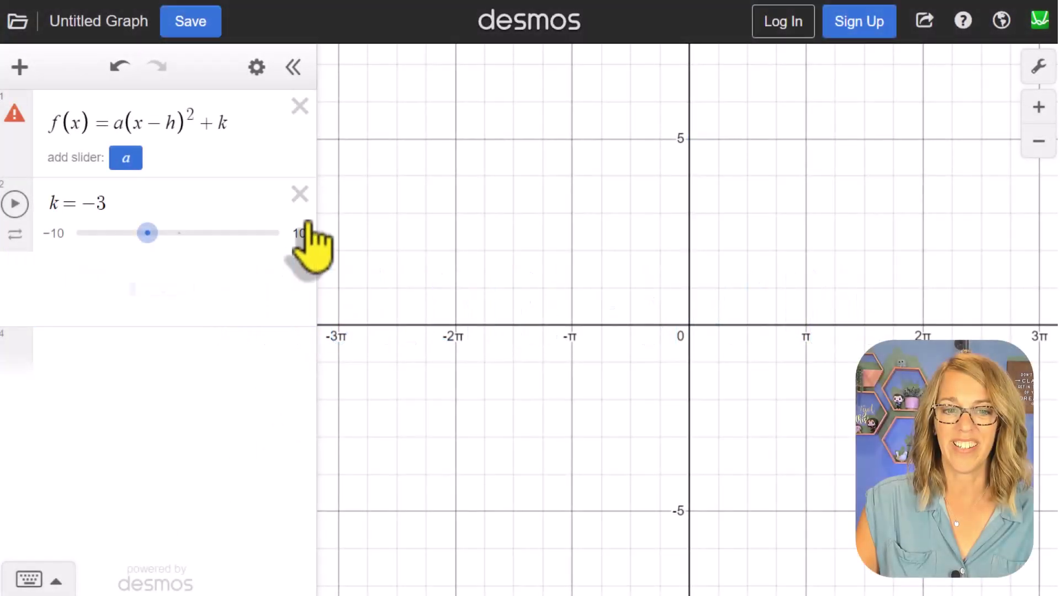
{"action": "left_click", "coordinate": [307, 224]}
{"action": "left_click", "coordinate": [299, 194]}
{"action": "left_click", "coordinate": [300, 106]}
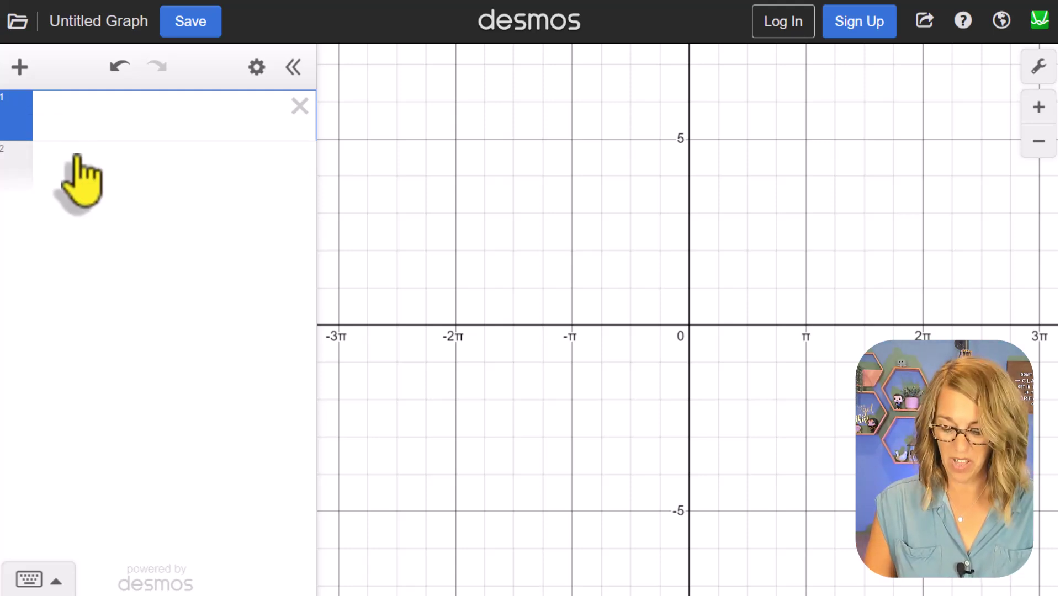
Graph the inequality y > x + 2 and change its sign to greater than or equal to.
{"action": "type", "text": "y"}
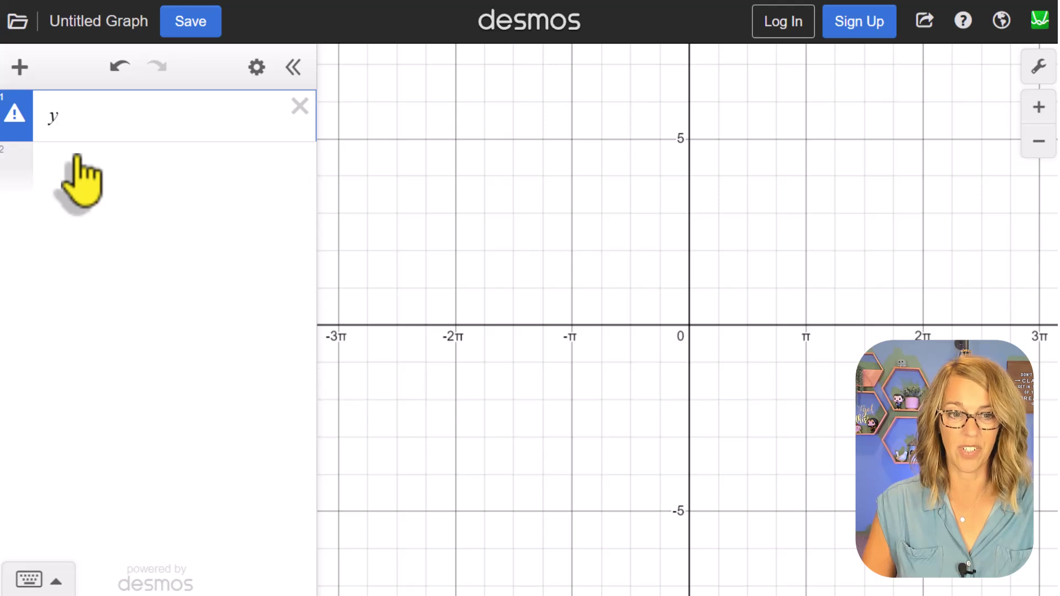
{"action": "type", "text": ">"}
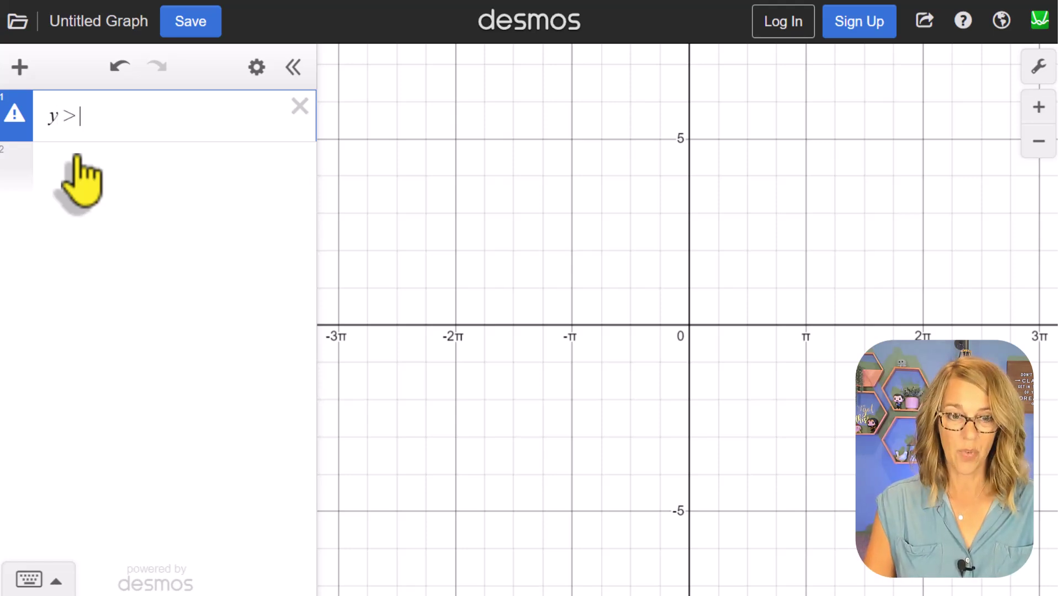
{"action": "type", "text": "x+2"}
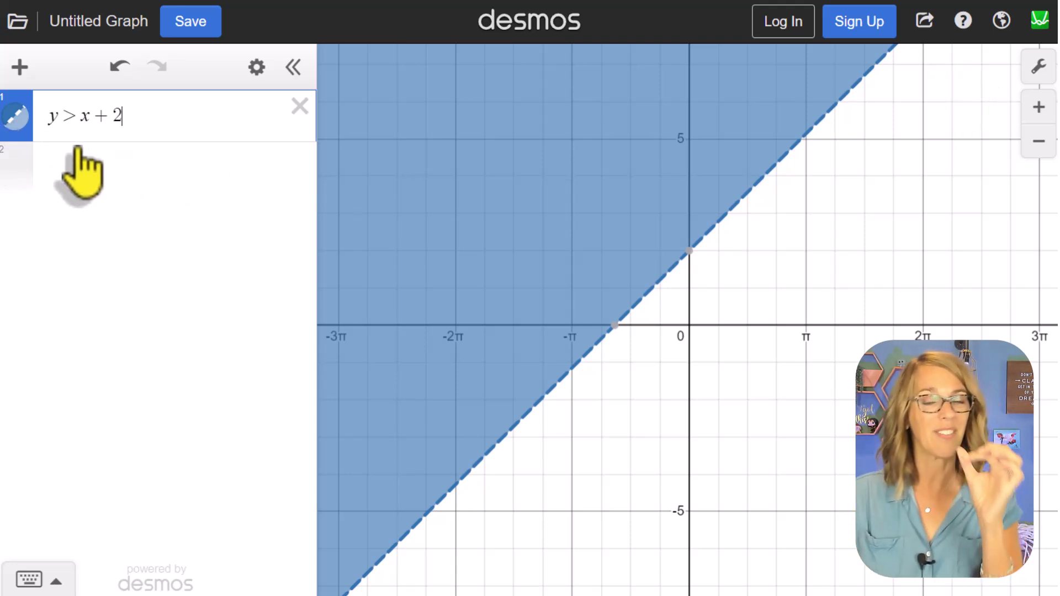
{"action": "left_click", "coordinate": [77, 116]}
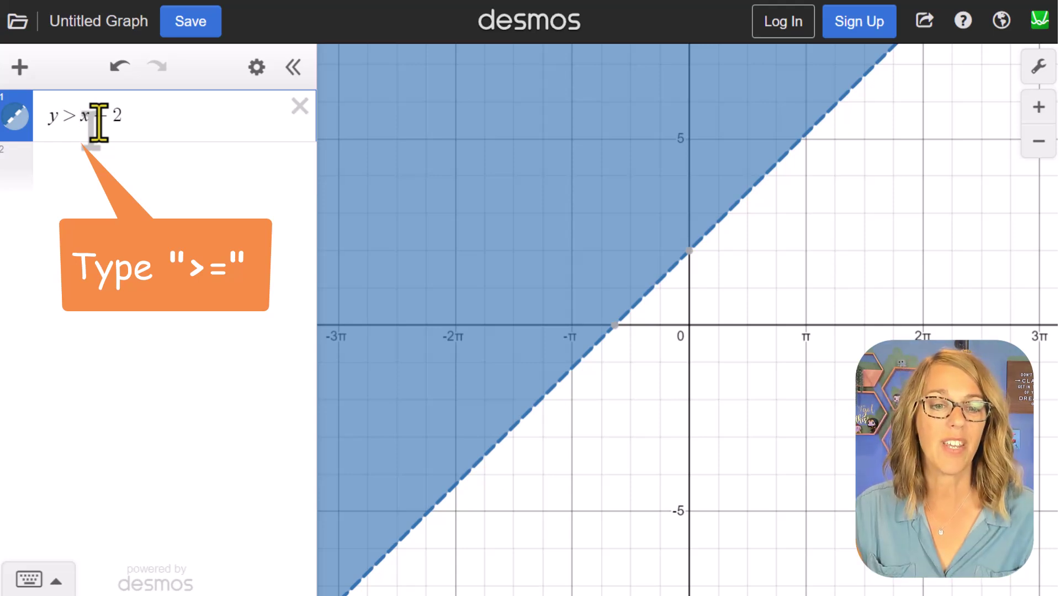
{"action": "type", "text": "="}
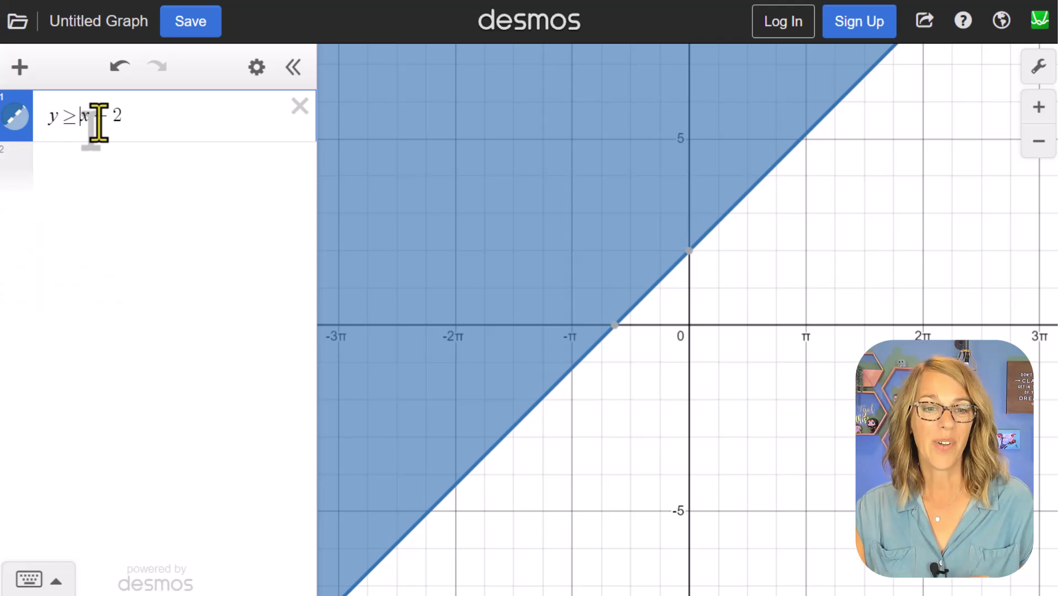
Graph the circular inequality x^2 + y^2 < 25 in a second expression.
{"action": "left_click", "coordinate": [67, 172]}
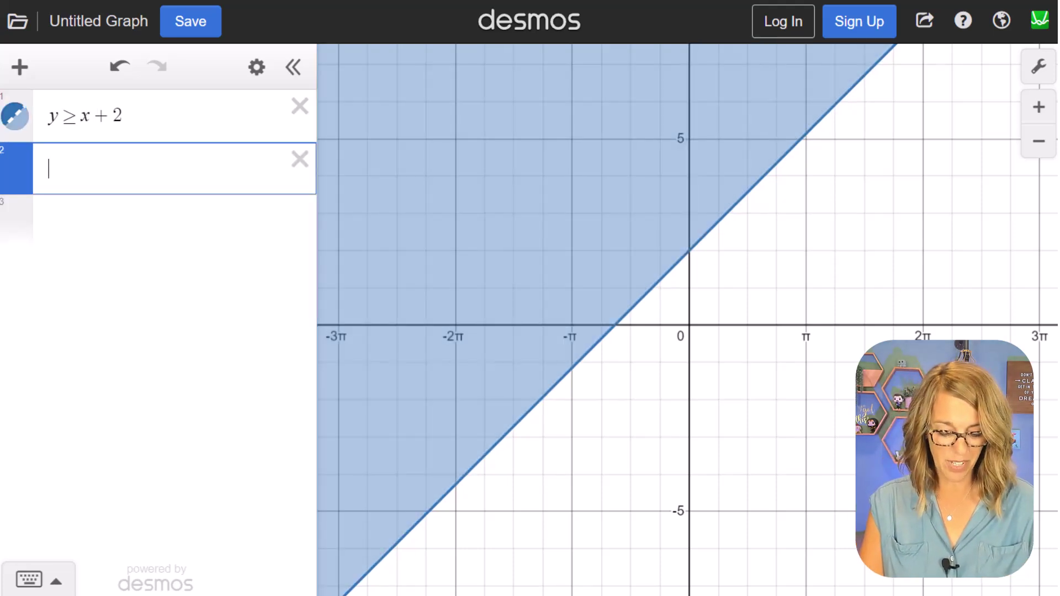
{"action": "type", "text": "x^2"}
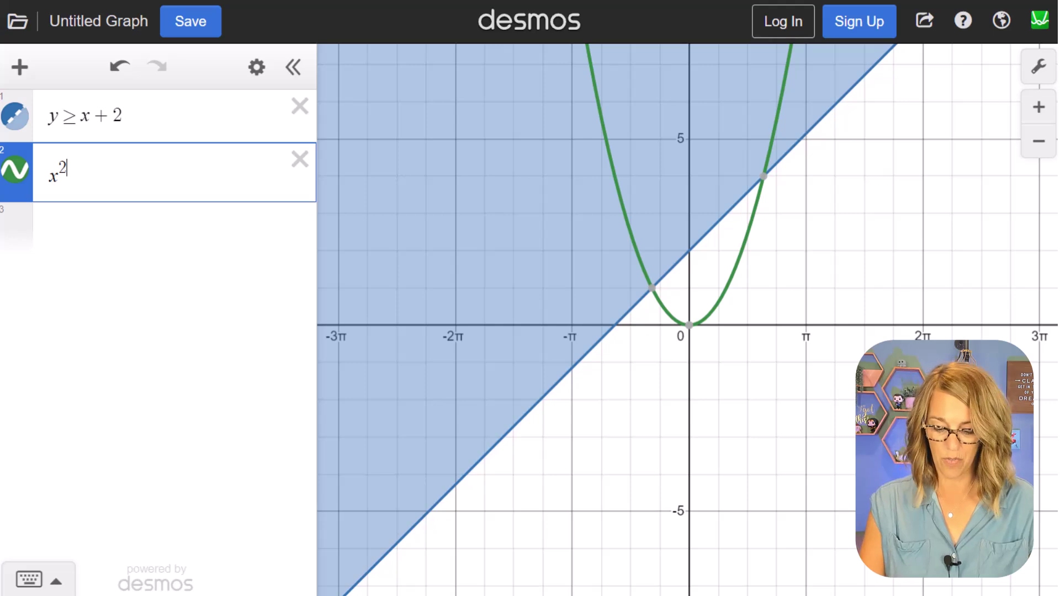
{"action": "type", "text": "+y"}
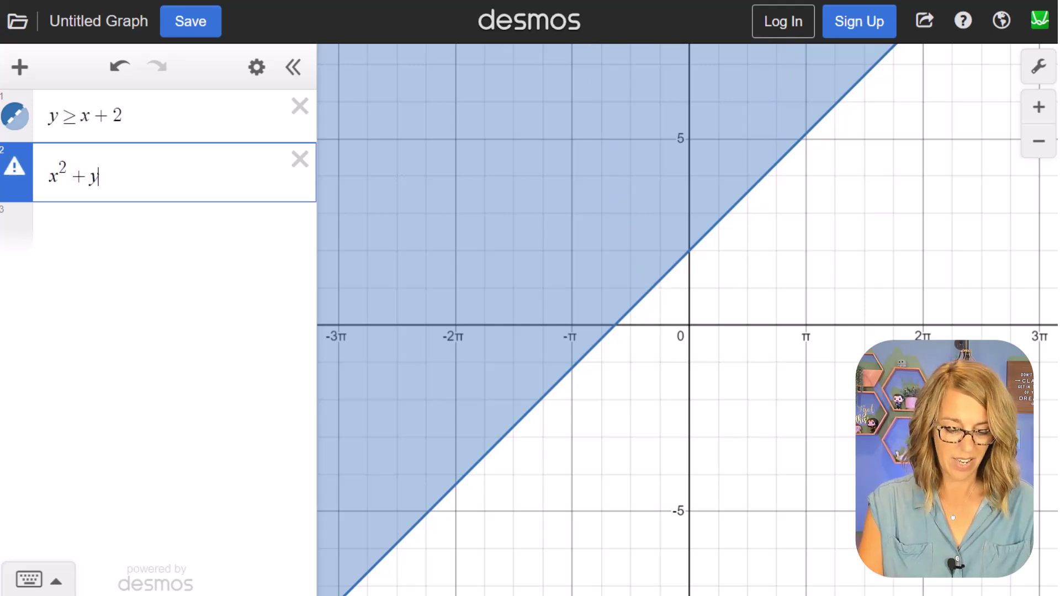
{"action": "type", "text": "^2"}
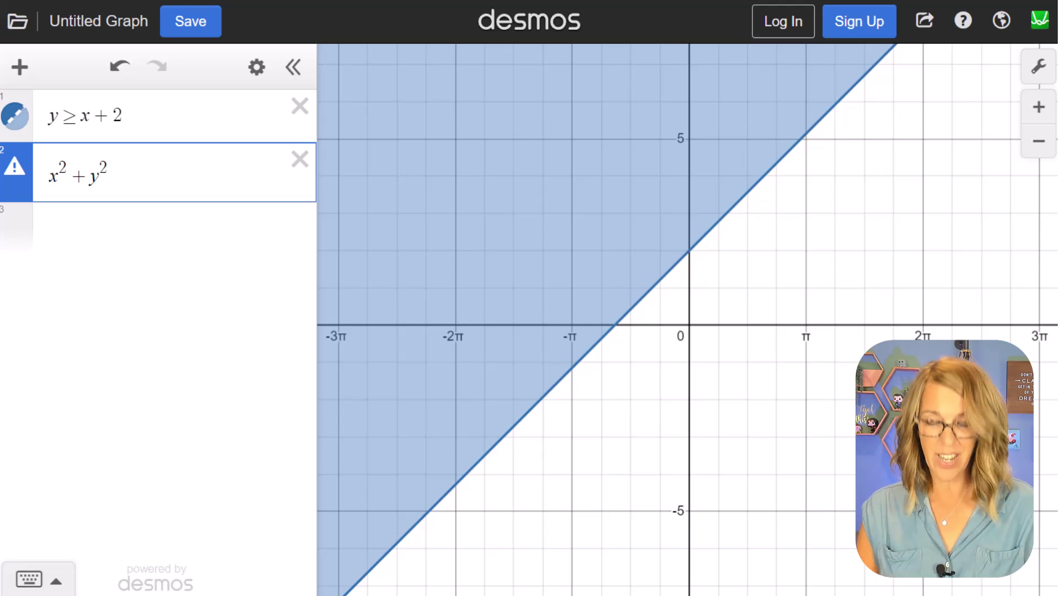
{"action": "type", "text": "<"}
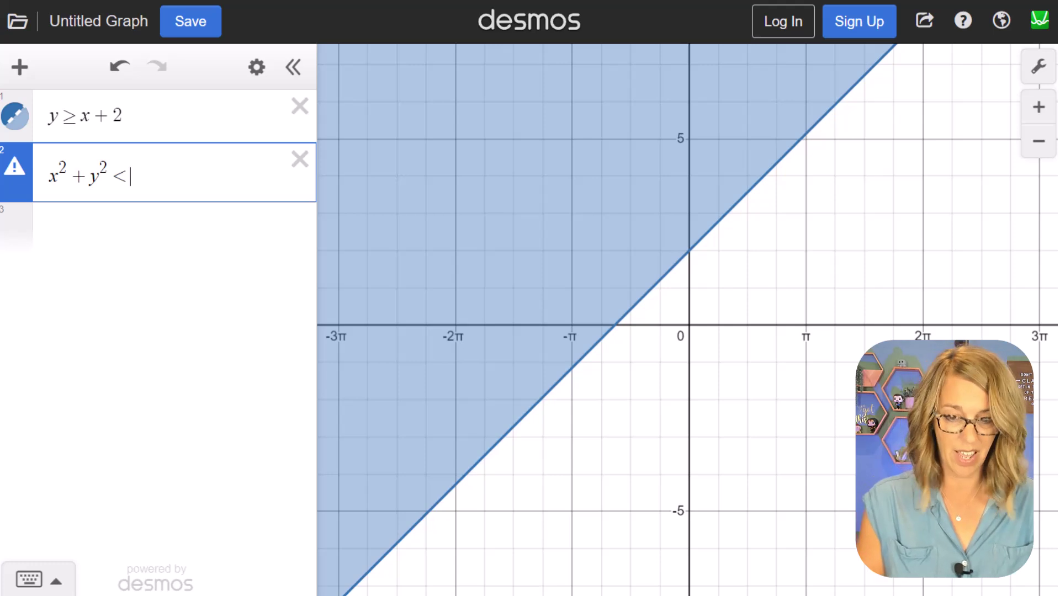
{"action": "type", "text": "25"}
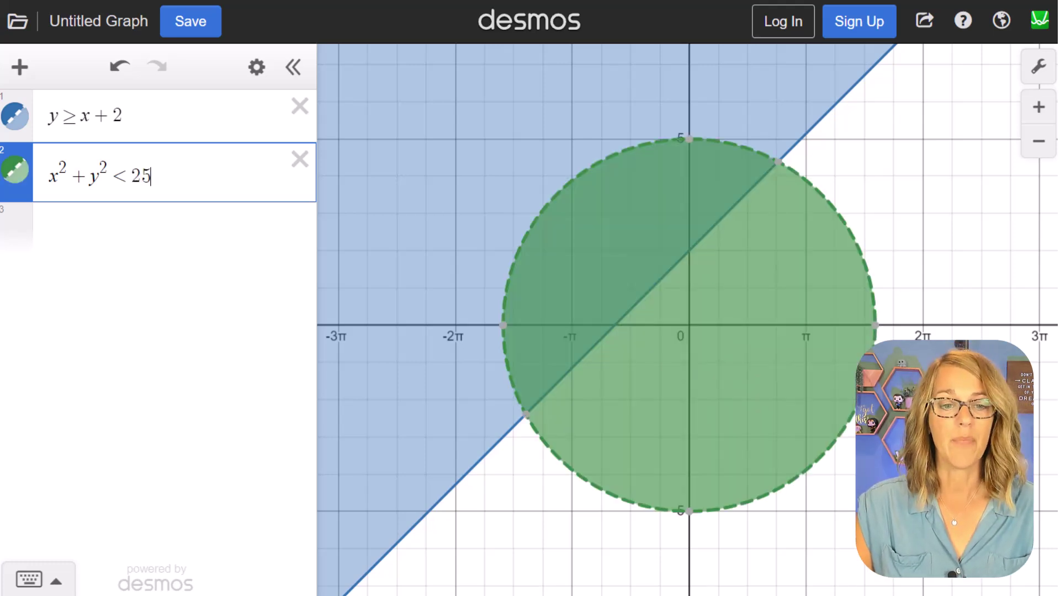
Change the circle inequality's sign to greater than or equal to.
{"action": "left_click", "coordinate": [128, 177]}
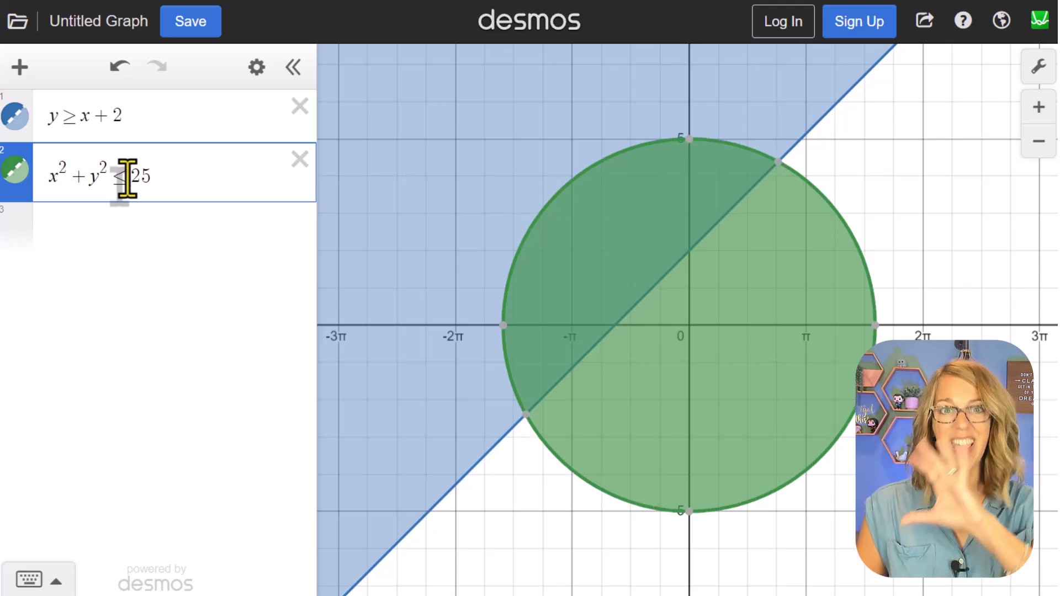
{"action": "key", "text": "BackSpace"}
{"action": "key", "text": "BackSpace"}
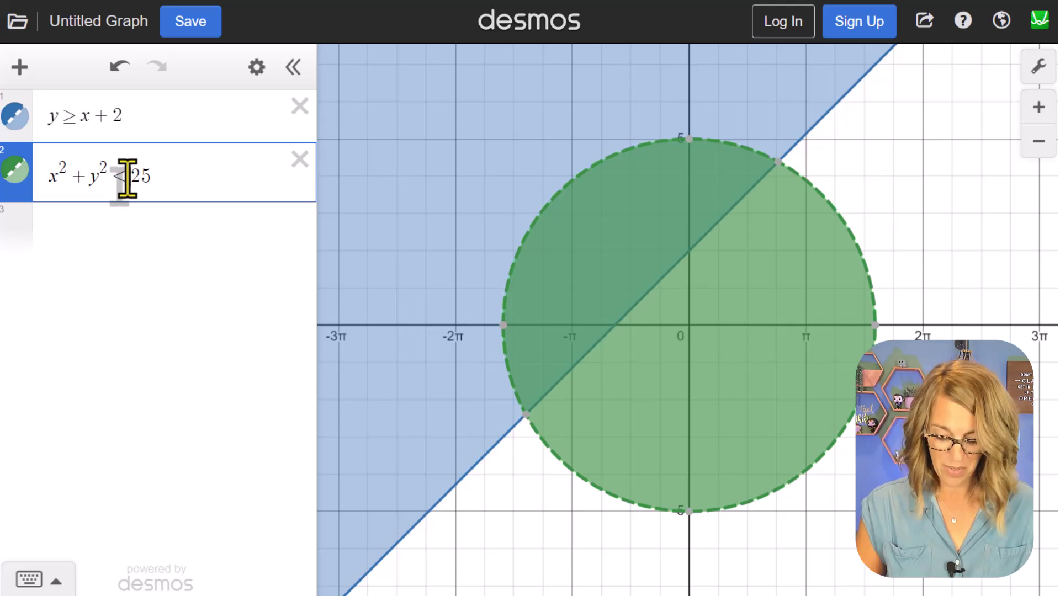
{"action": "type", "text": ">"}
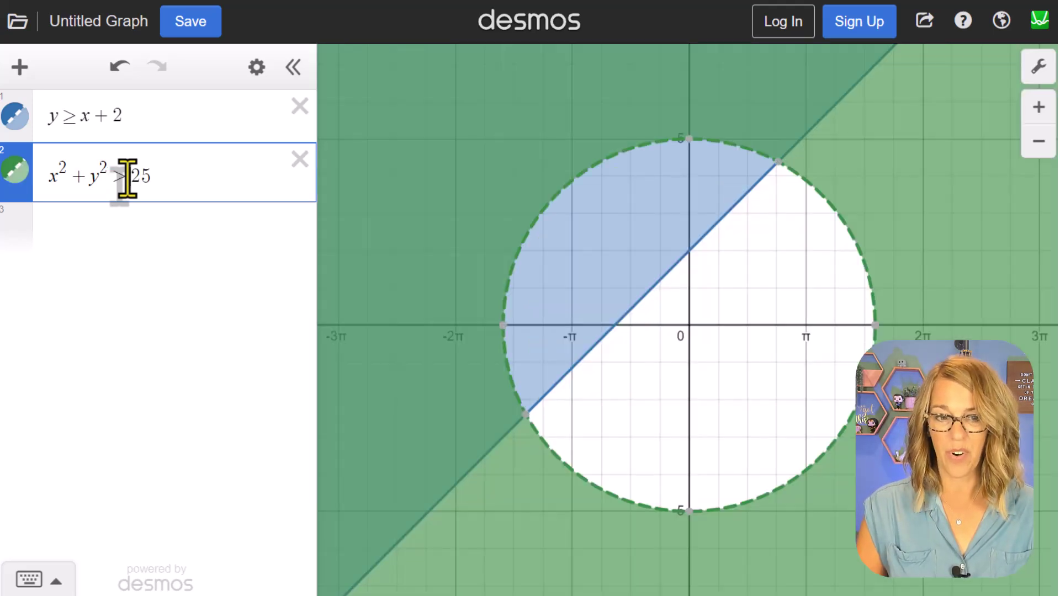
{"action": "type", "text": "="}
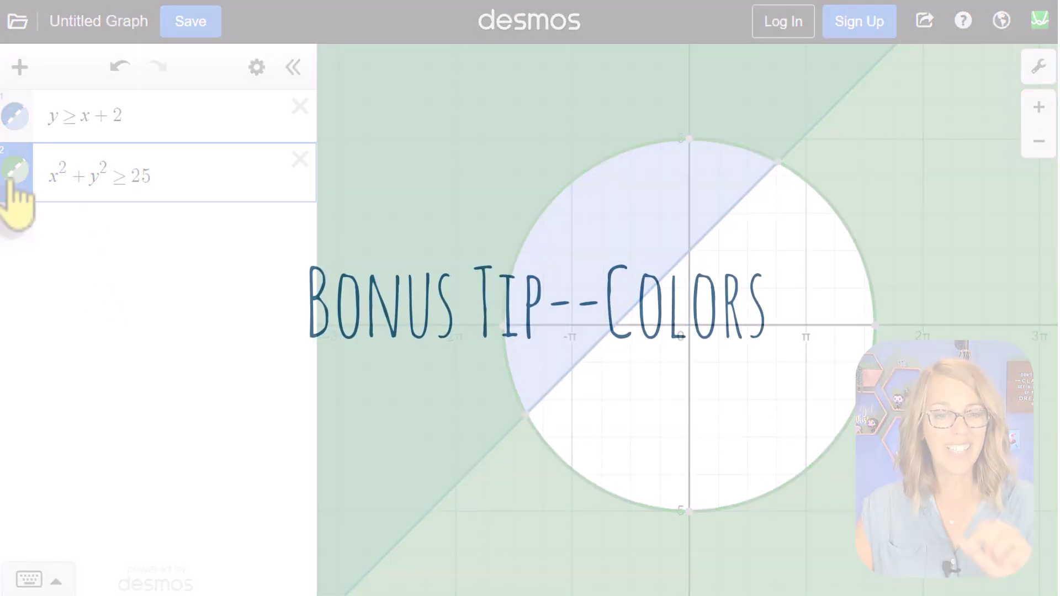
Check the circle inequality's color options, and open the palette generator of coolors.co in a new browser tab.
{"action": "left_click", "coordinate": [15, 171]}
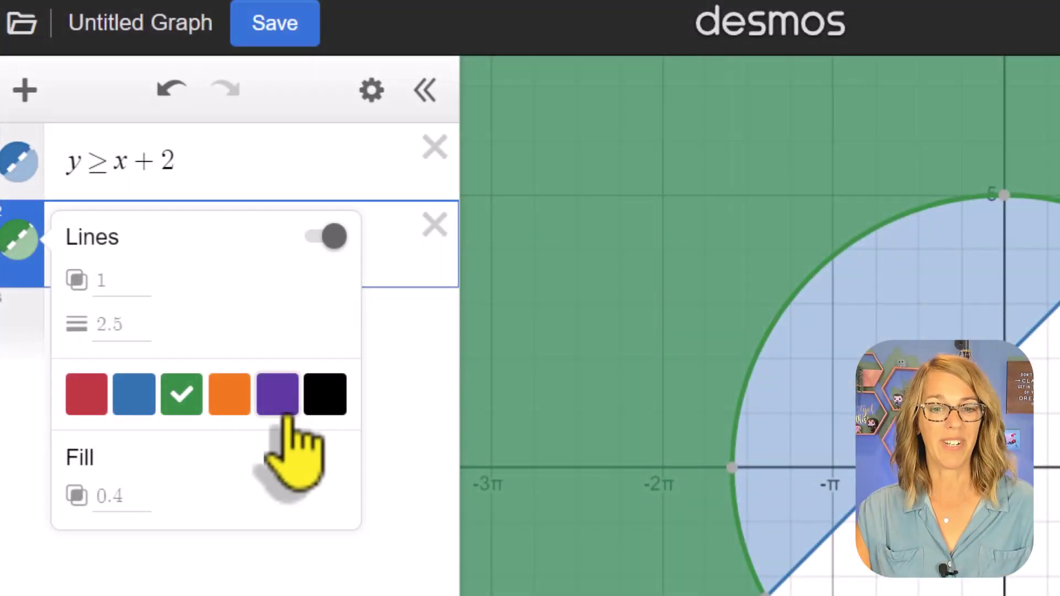
{"action": "left_click", "coordinate": [433, 402]}
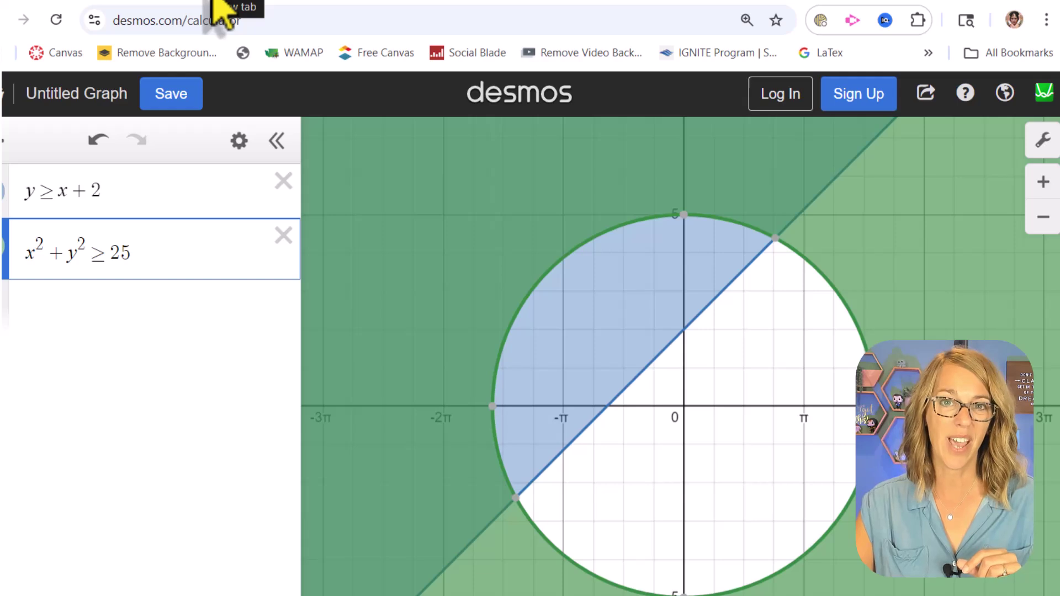
{"action": "left_click", "coordinate": [217, 4]}
{"action": "type", "text": "c"}
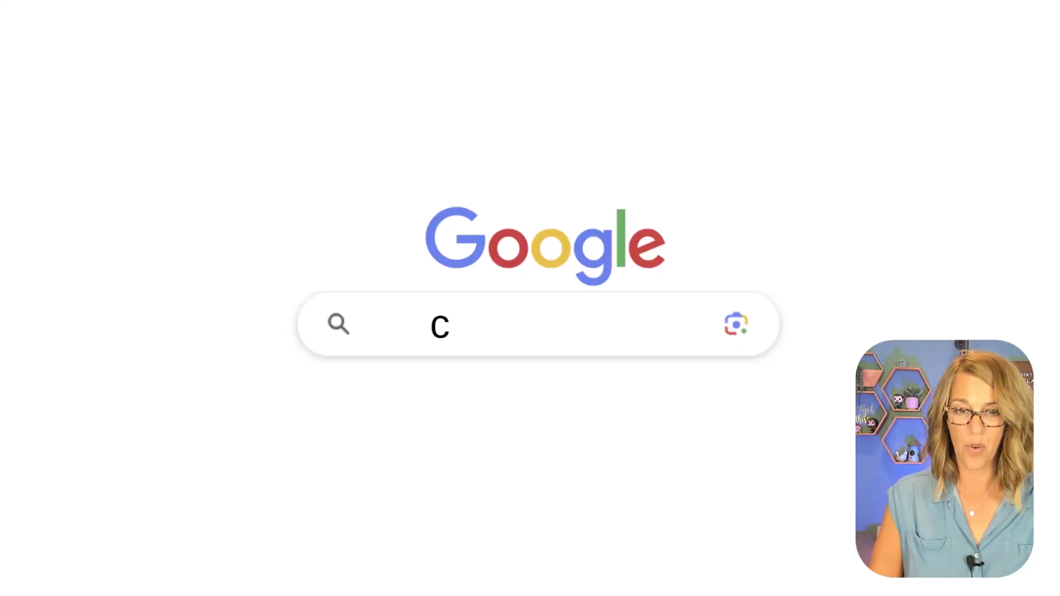
{"action": "type", "text": "oolors.co"}
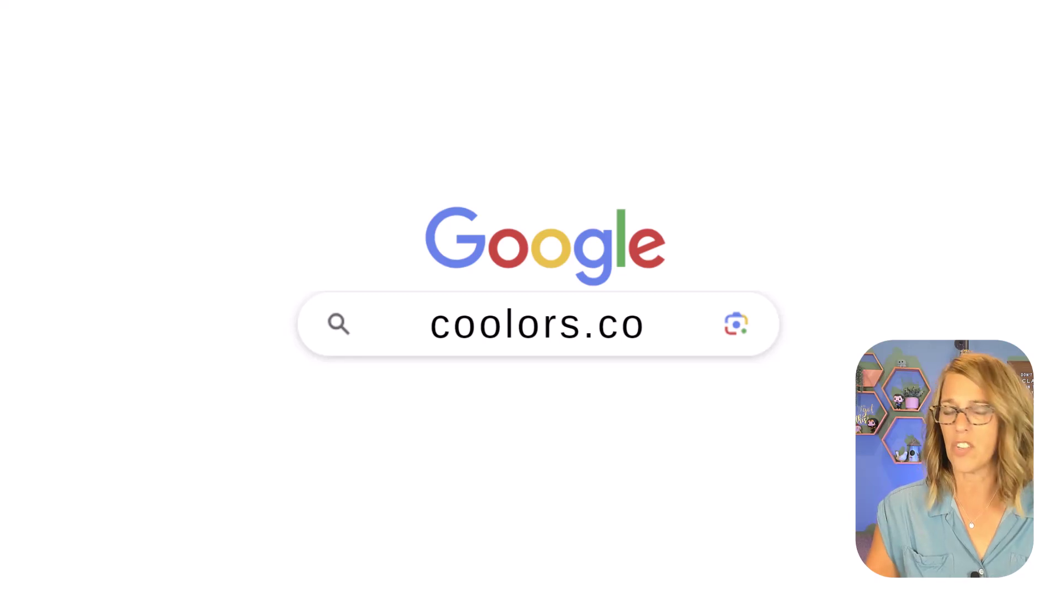
{"action": "key", "text": "Return"}
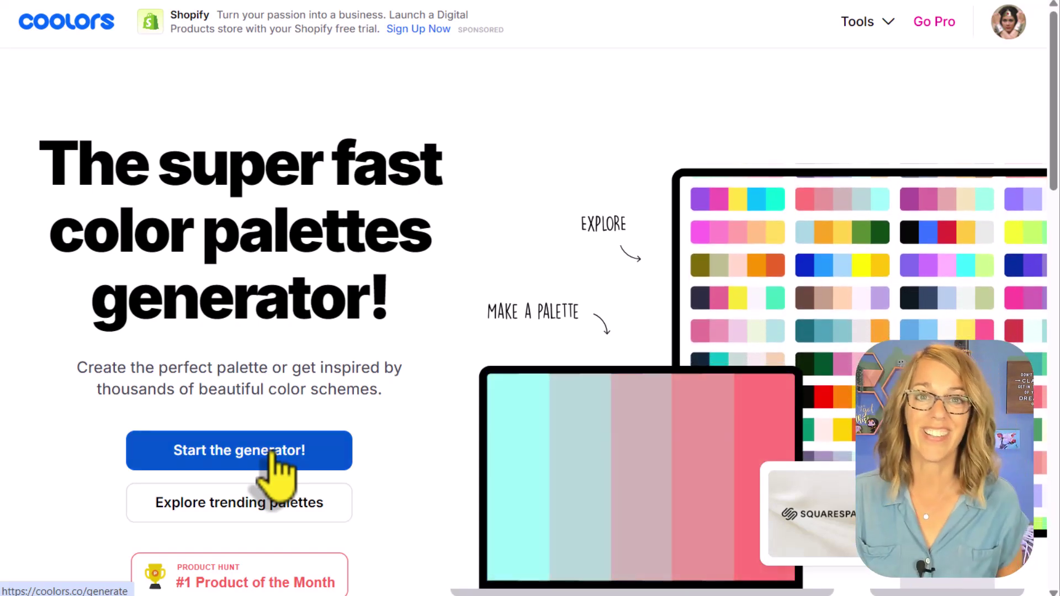
{"action": "left_click", "coordinate": [269, 451]}
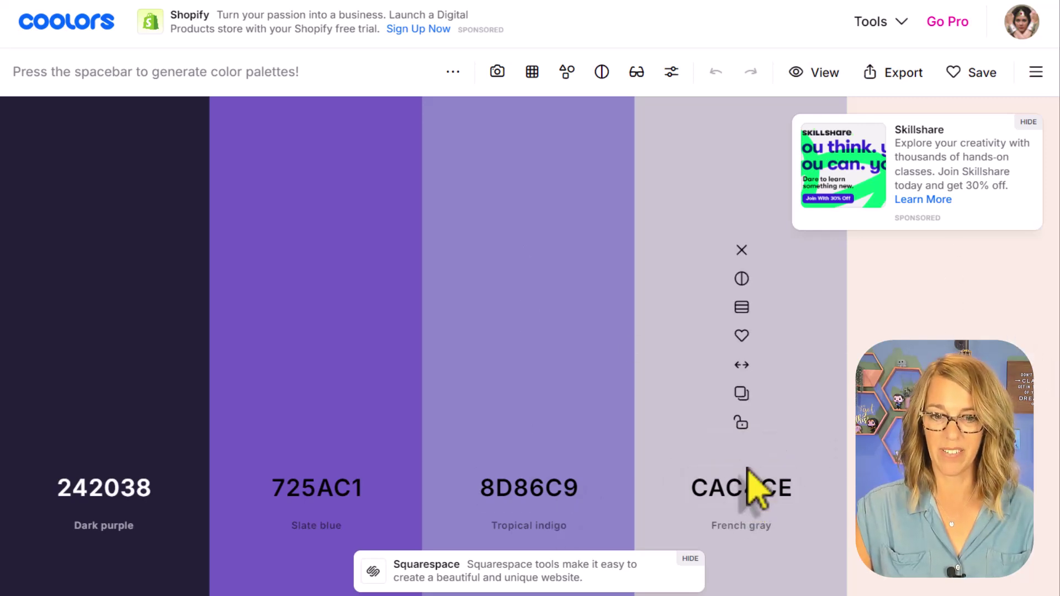
Generate new color palettes and copy the RGB value of the pink Razzle dazzle rose color from the quick view.
{"action": "key", "text": "space"}
{"action": "key", "text": "space"}
{"action": "key", "text": "space"}
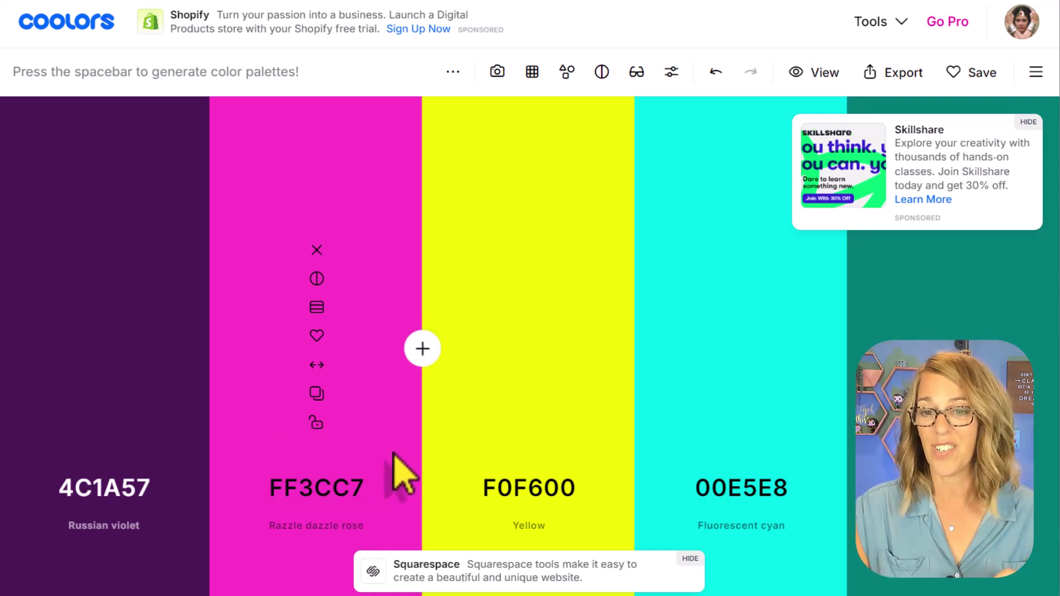
{"action": "left_click", "coordinate": [819, 73]}
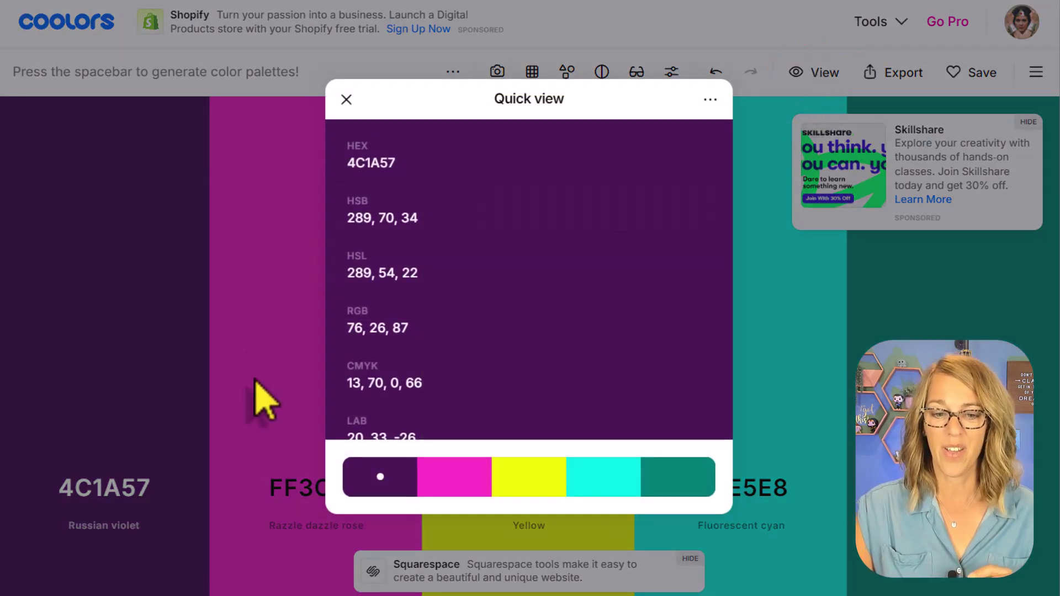
{"action": "left_click", "coordinate": [445, 487]}
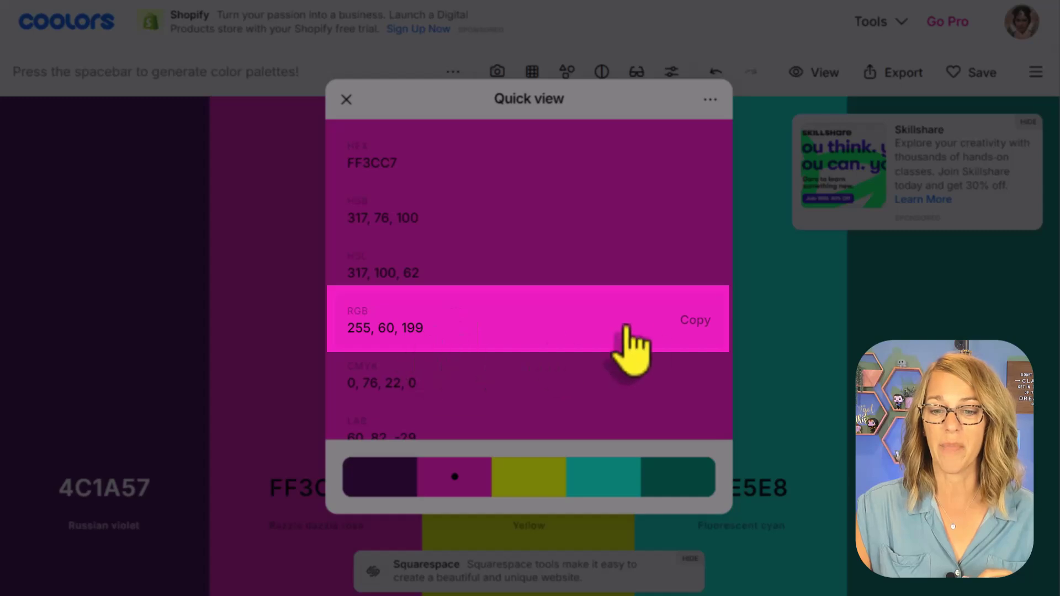
{"action": "left_click", "coordinate": [707, 326]}
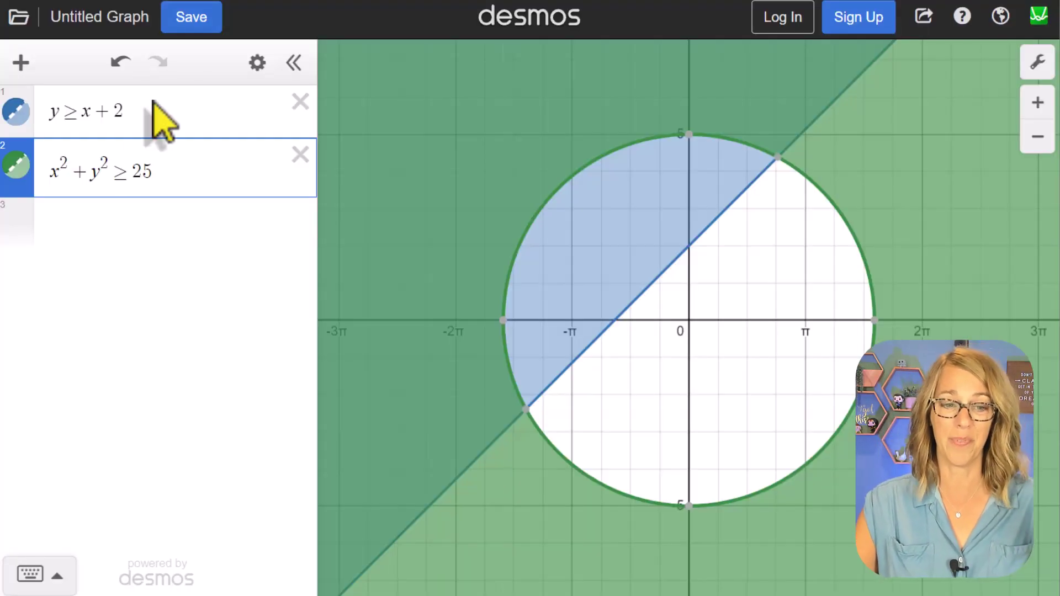
Back in Desmos, define the custom color c_1 = rgb(255,60,199) in a third expression.
{"action": "left_click", "coordinate": [69, 237]}
{"action": "key", "text": "BackSpace"}
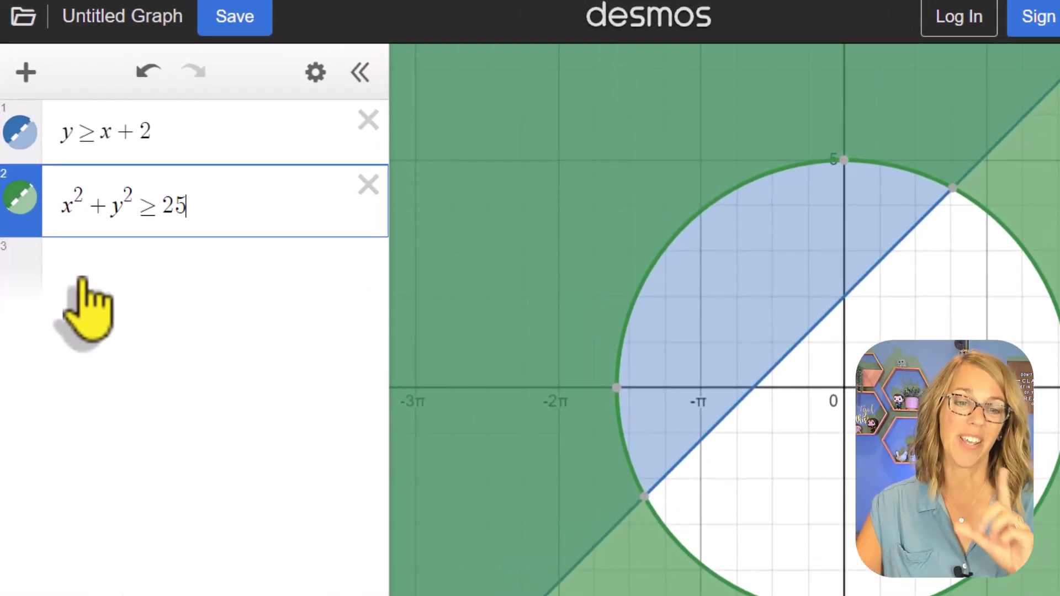
{"action": "left_click", "coordinate": [91, 269]}
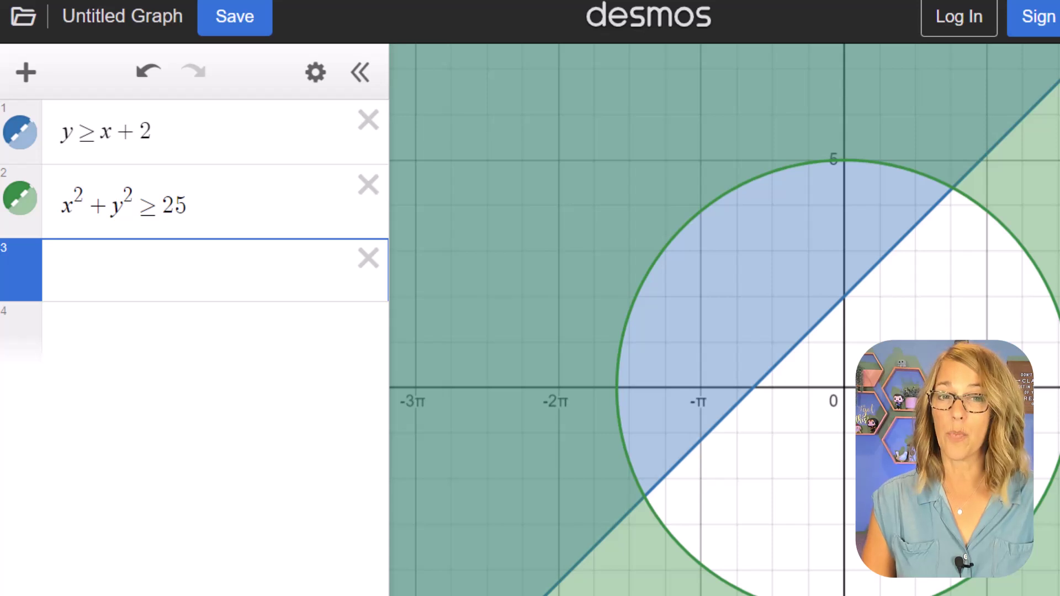
{"action": "type", "text": "c"}
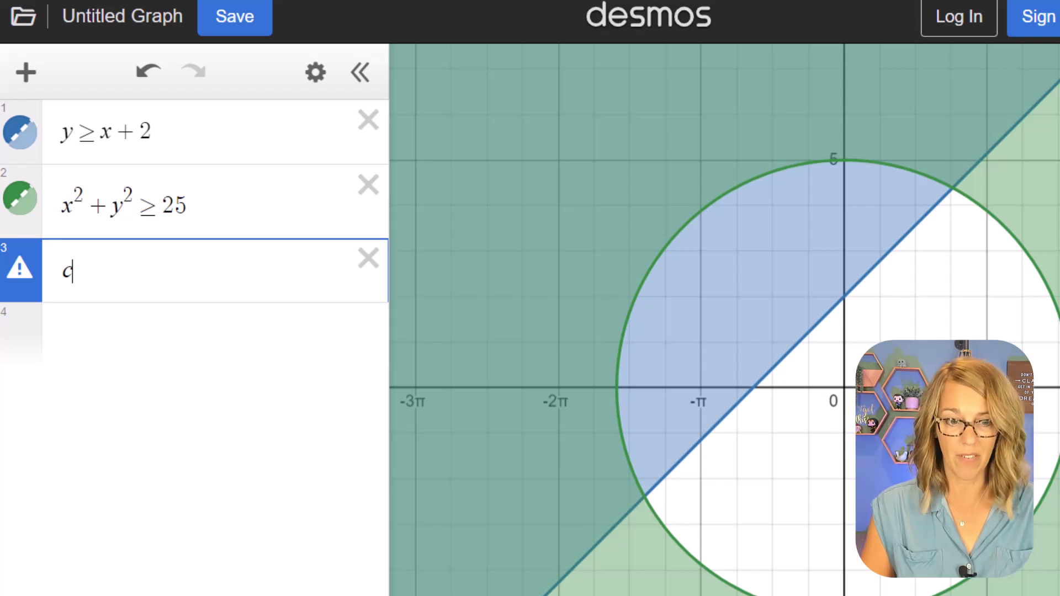
{"action": "type", "text": "1 "}
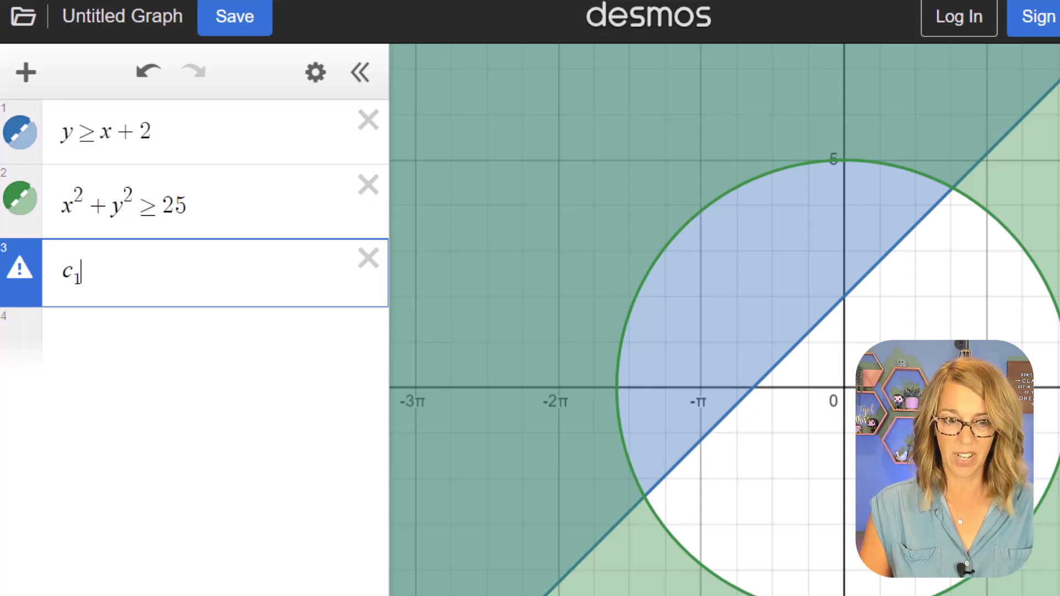
{"action": "type", "text": "="}
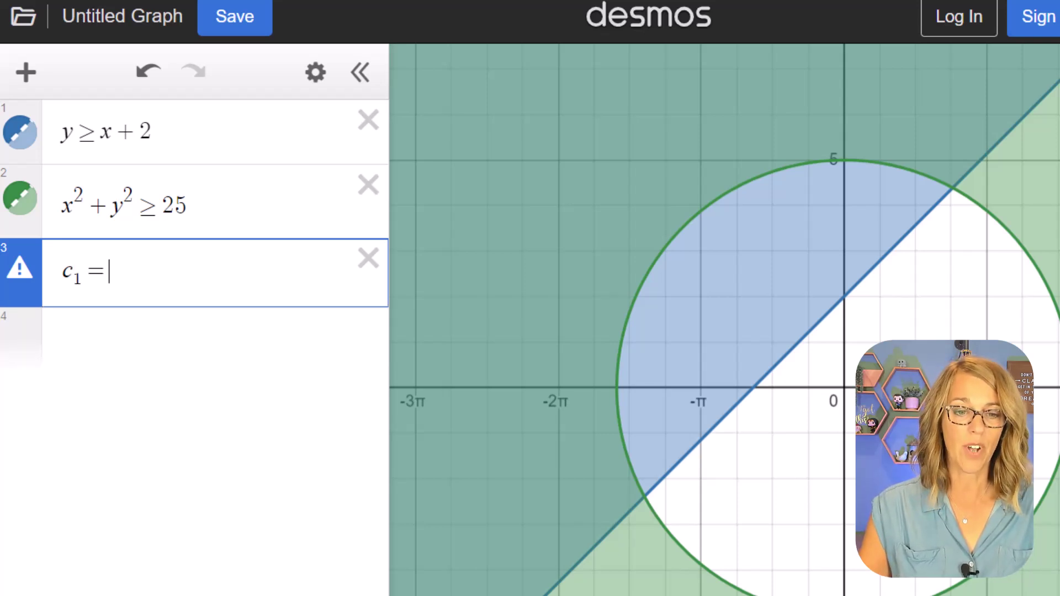
{"action": "type", "text": "rgb("}
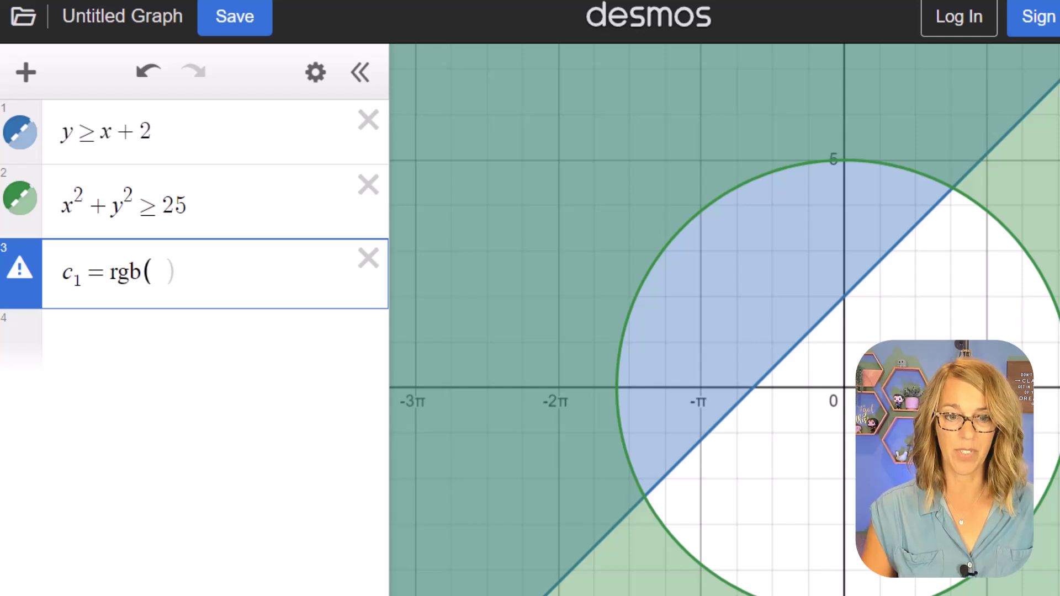
{"action": "key", "text": "ctrl+v"}
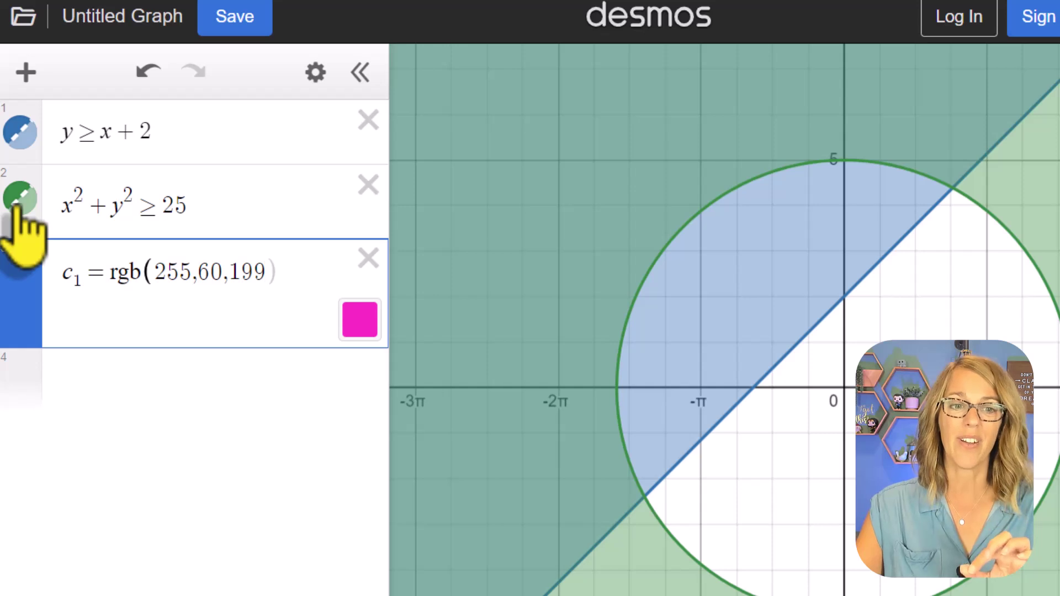
Apply the custom pink color c_1 to the circle inequality.
{"action": "left_click", "coordinate": [34, 206]}
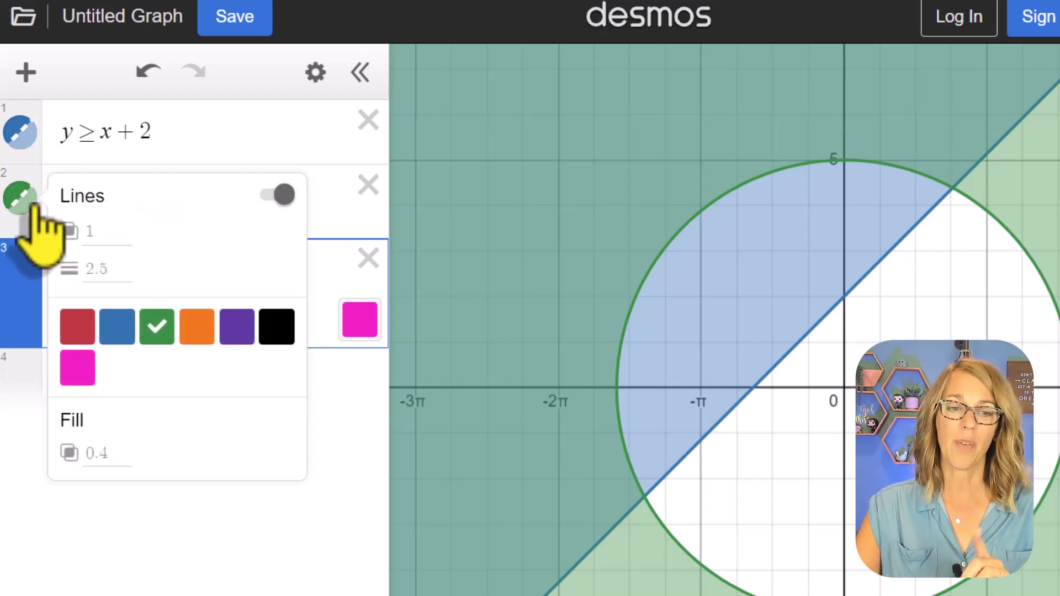
{"action": "left_click", "coordinate": [78, 367]}
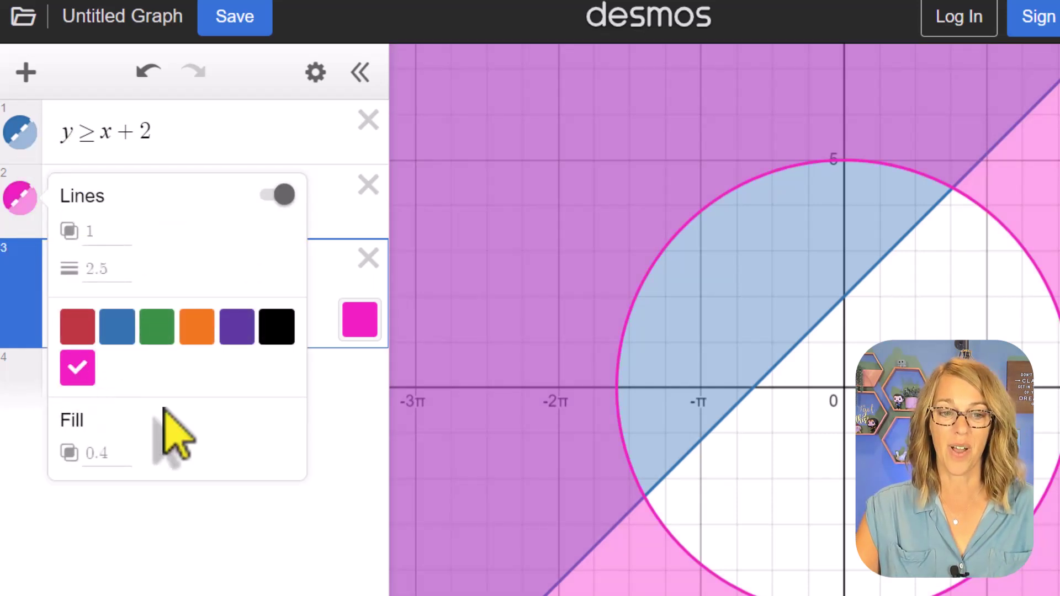
{"action": "left_click", "coordinate": [281, 567]}
Add an empty expression, and look up the RGB value of the cyan color 00E5E8 in the Coolors quick view.
{"action": "left_click", "coordinate": [121, 394]}
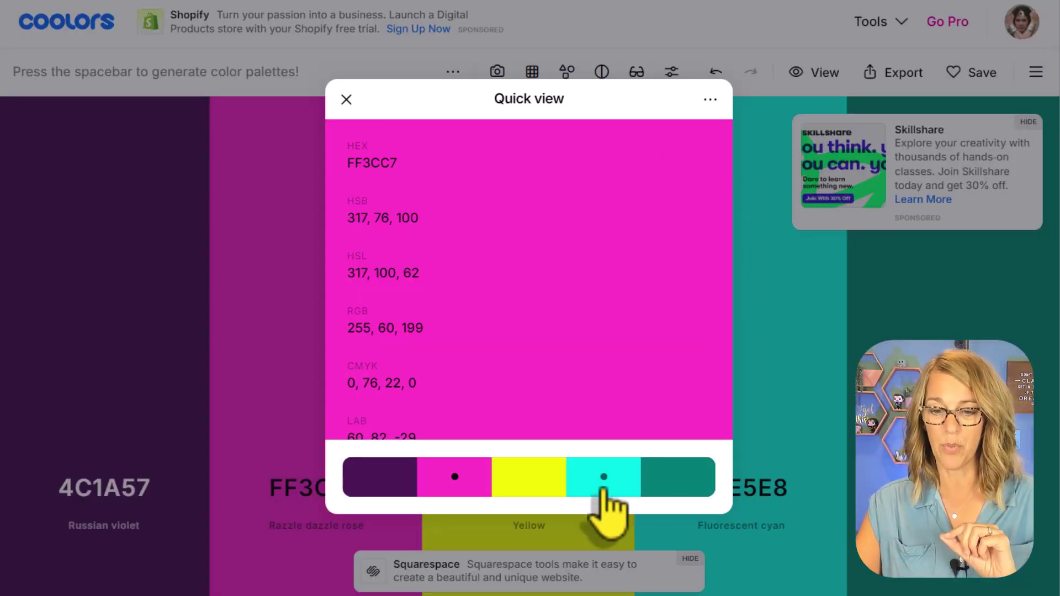
{"action": "left_click", "coordinate": [603, 488]}
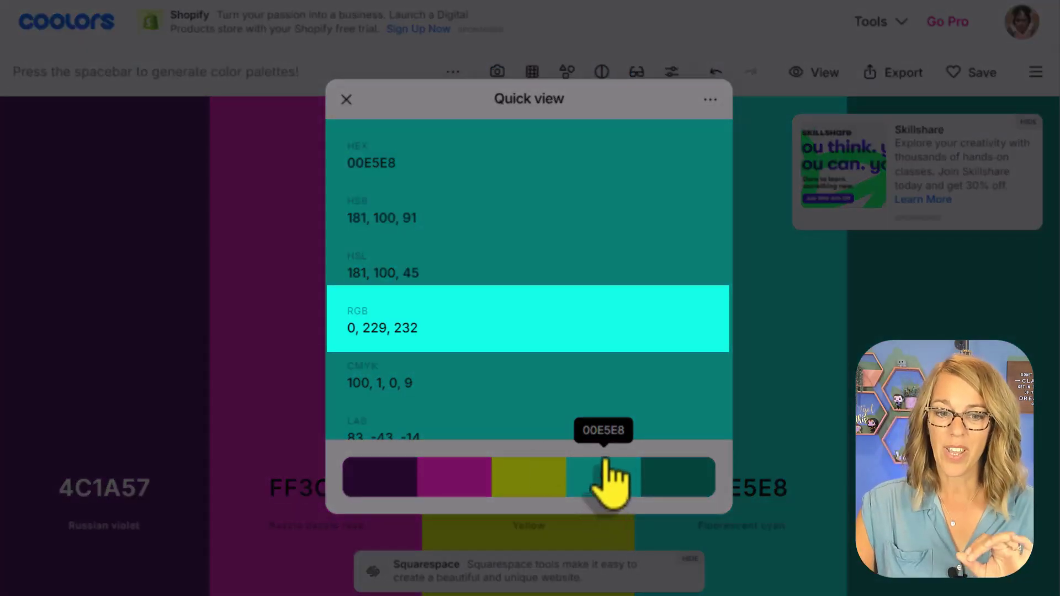
{"action": "mouse_move", "coordinate": [449, 338]}
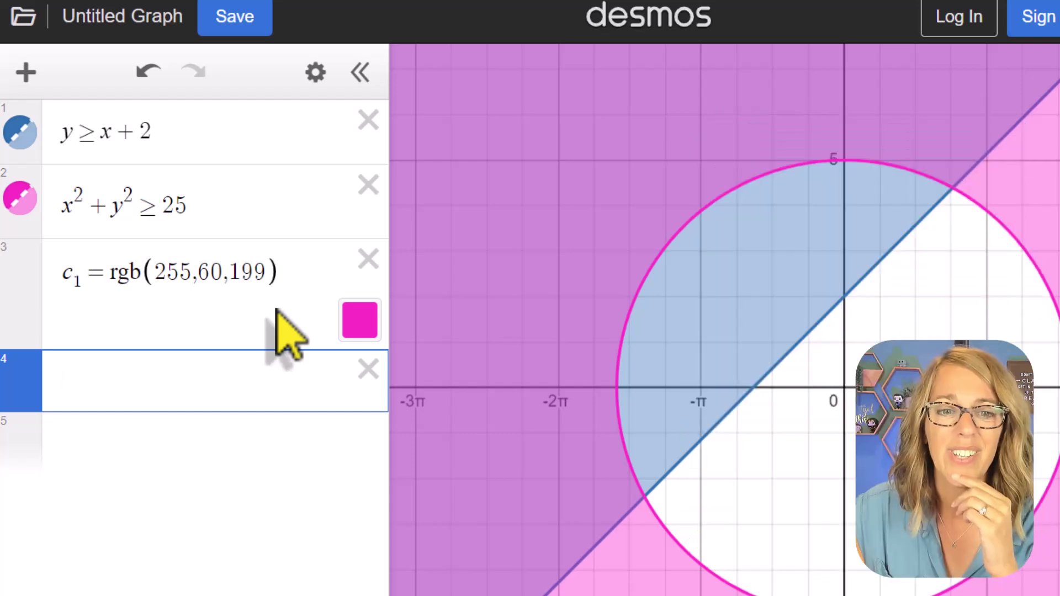
Duplicate the c_1 color definition in Desmos and open the copy for editing.
{"action": "left_click", "coordinate": [316, 72]}
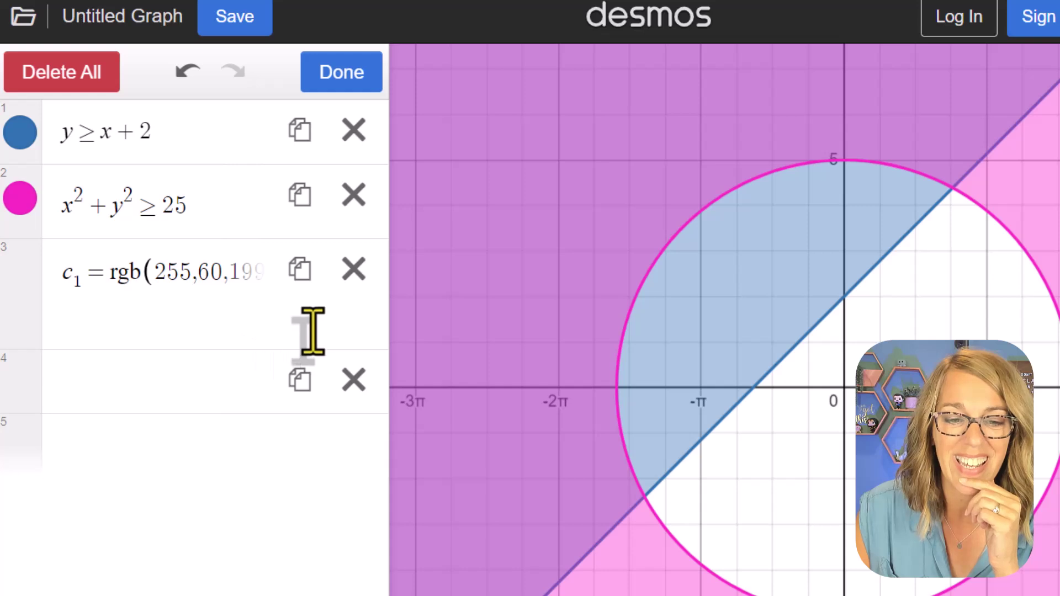
{"action": "left_click", "coordinate": [306, 278]}
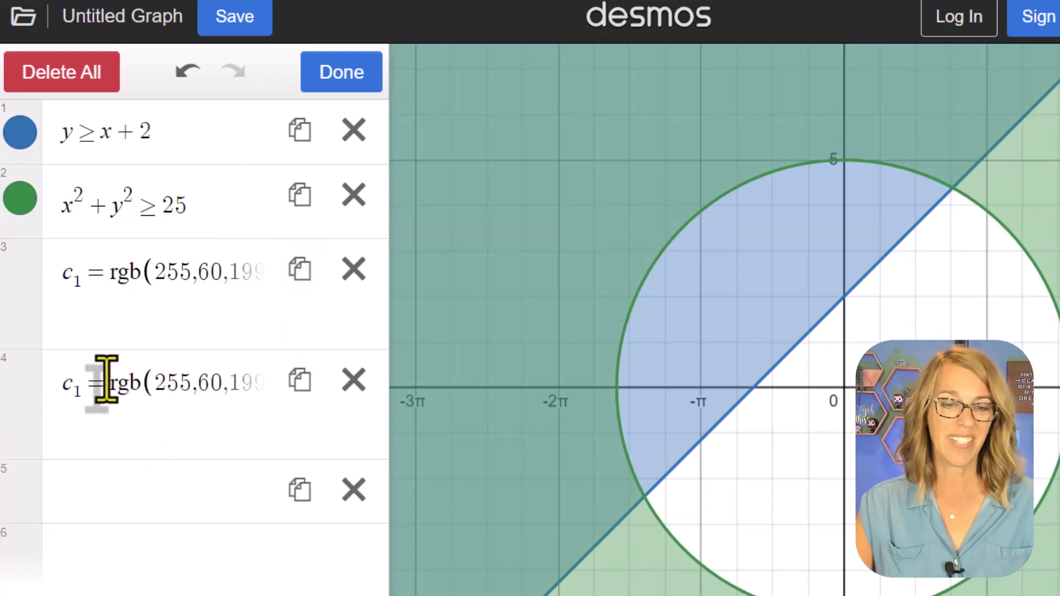
{"action": "left_click", "coordinate": [78, 396]}
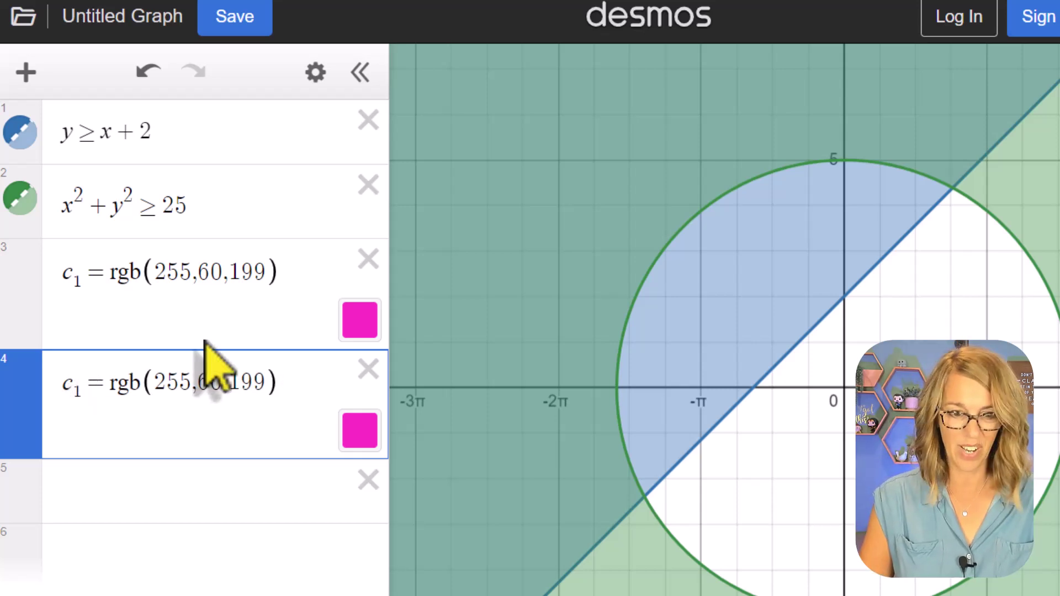
Rename the duplicated color definition to c_2 and set its value to rgb(0,229,232).
{"action": "key", "text": "BackSpace"}
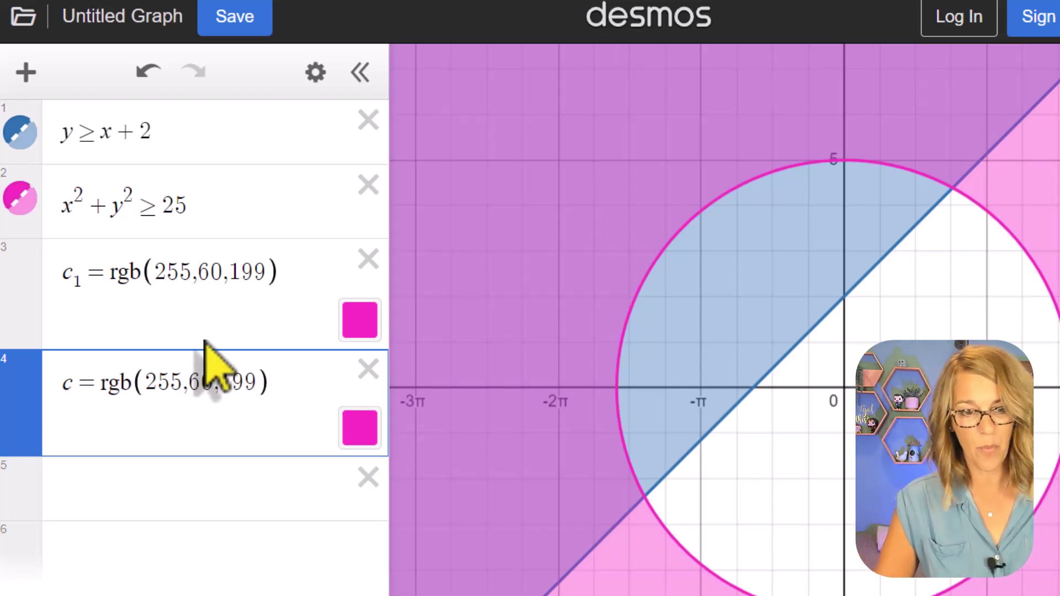
{"action": "type", "text": "2"}
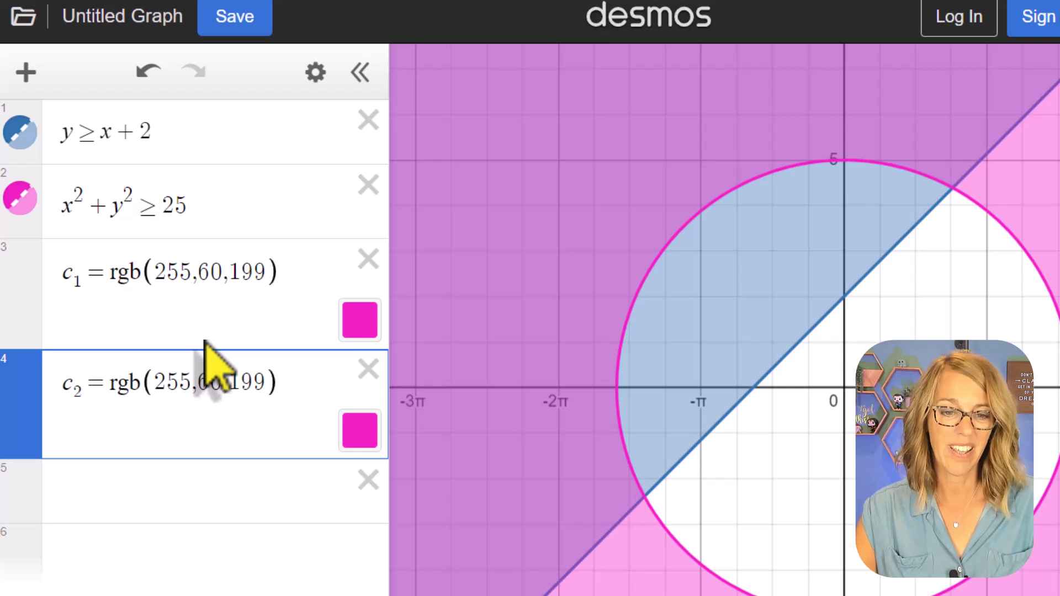
{"action": "left_click", "coordinate": [159, 384]}
{"action": "left_click_drag", "start_coordinate": [163, 386], "coordinate": [275, 379]}
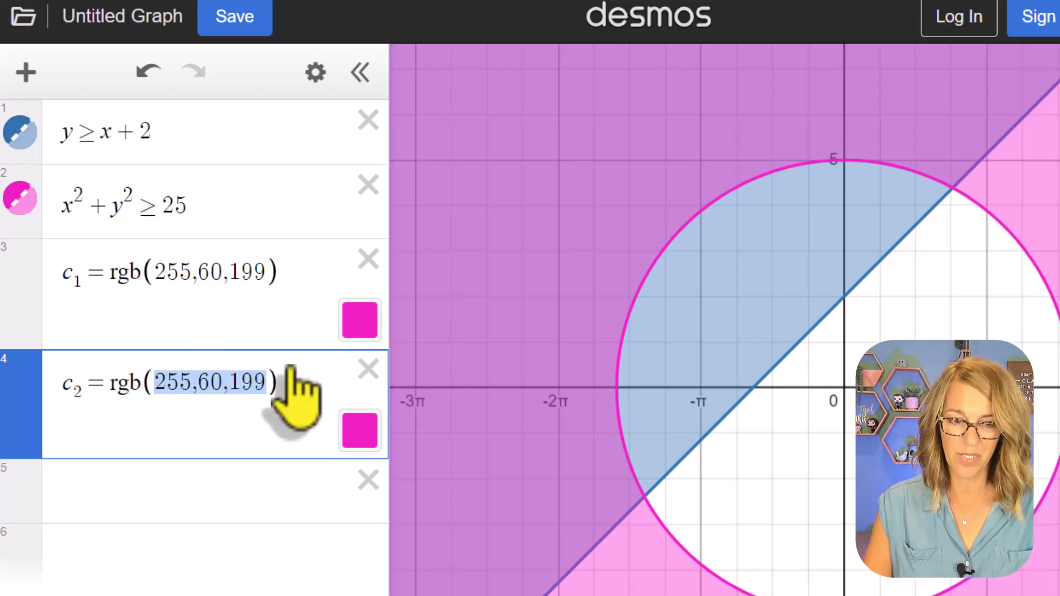
{"action": "key", "text": "BackSpace"}
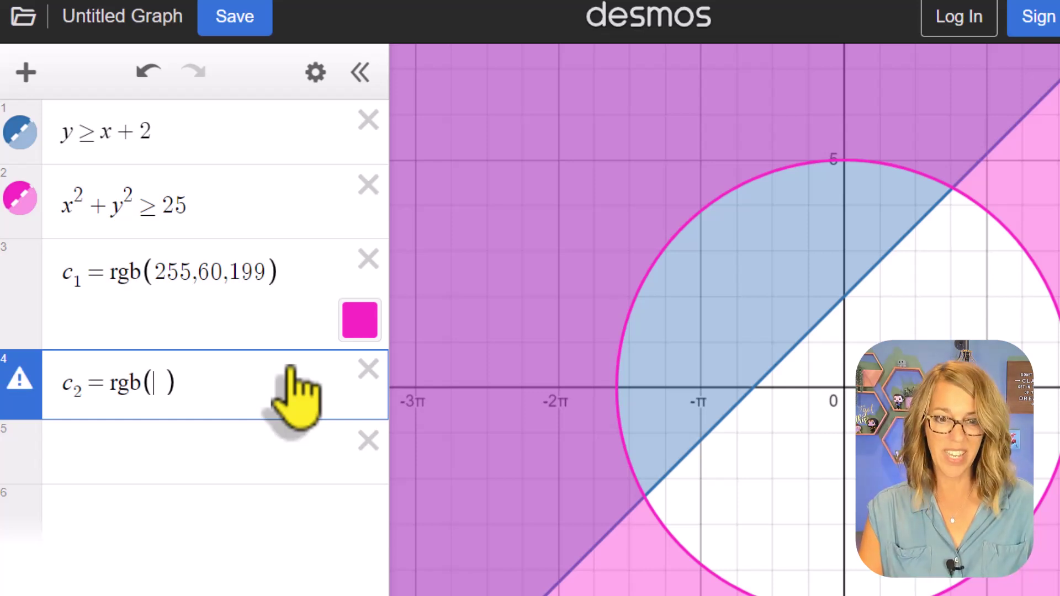
{"action": "type", "text": "0,229,232"}
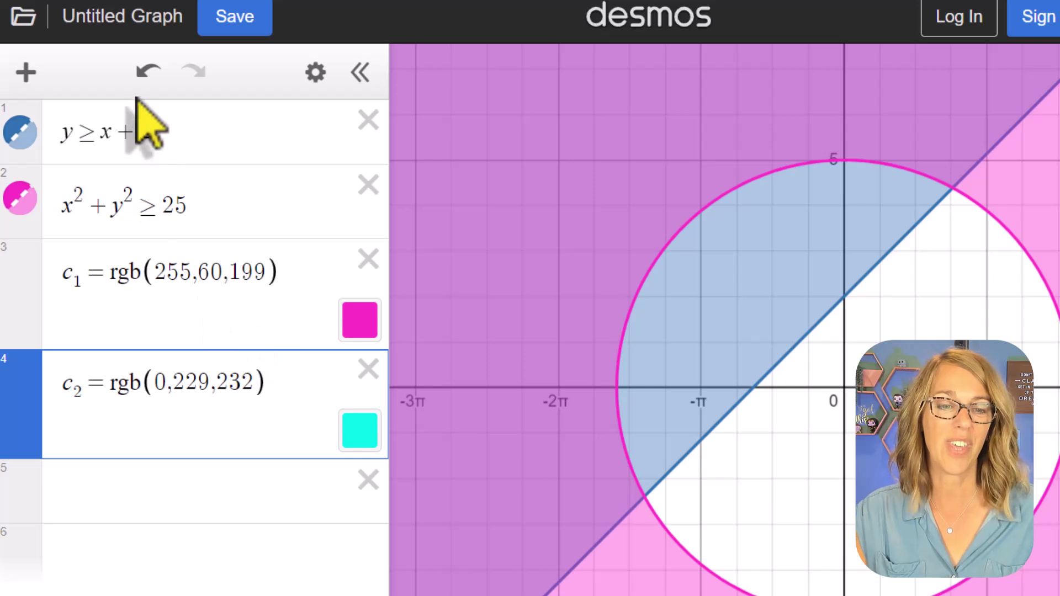
Apply the custom cyan color c_2 to the line inequality y ≥ x + 2.
{"action": "left_click", "coordinate": [22, 132]}
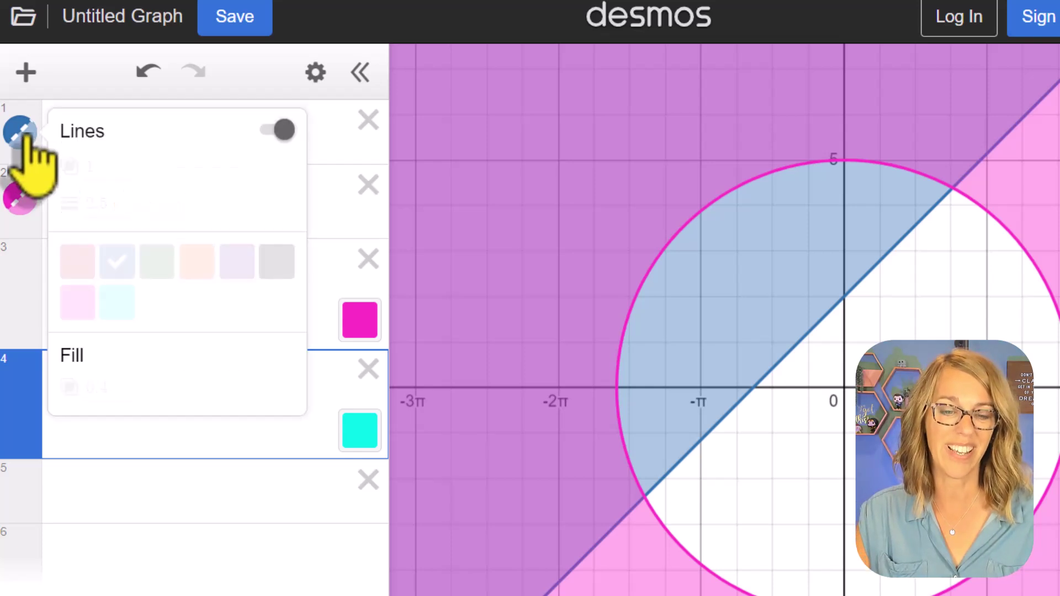
{"action": "left_click", "coordinate": [116, 304]}
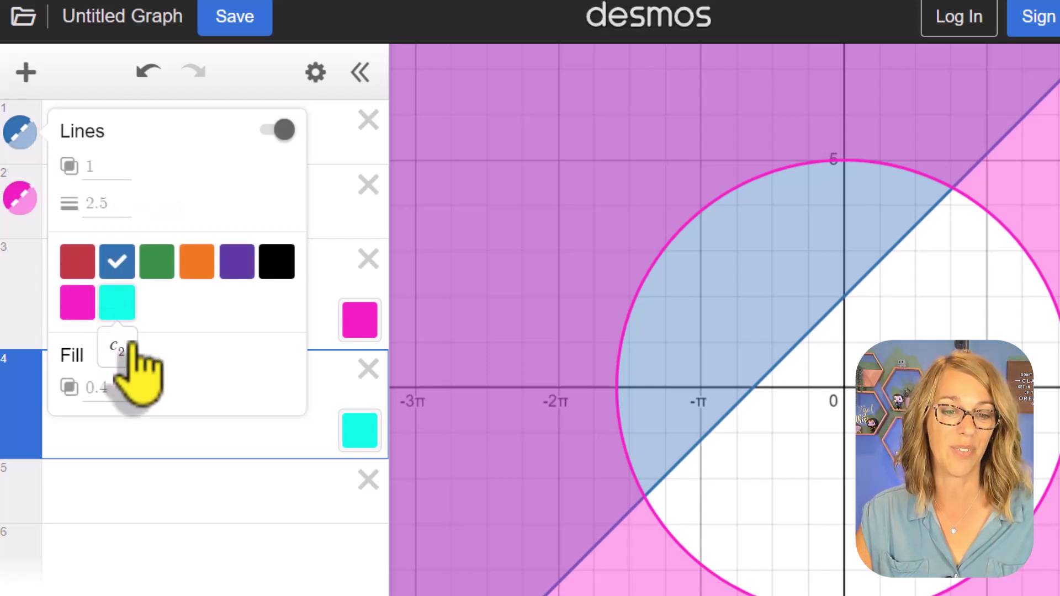
{"action": "left_click", "coordinate": [189, 497]}
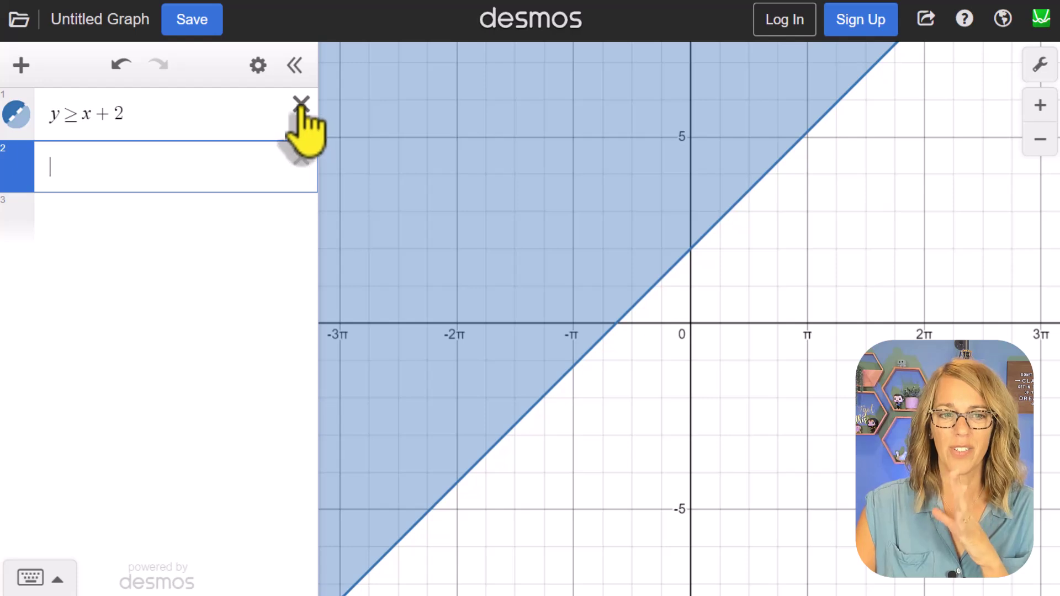
Delete the y ≥ x + 2 inequality and enter the parabola inequality y ≥ x^2 − 3 in its place.
{"action": "left_click", "coordinate": [301, 106]}
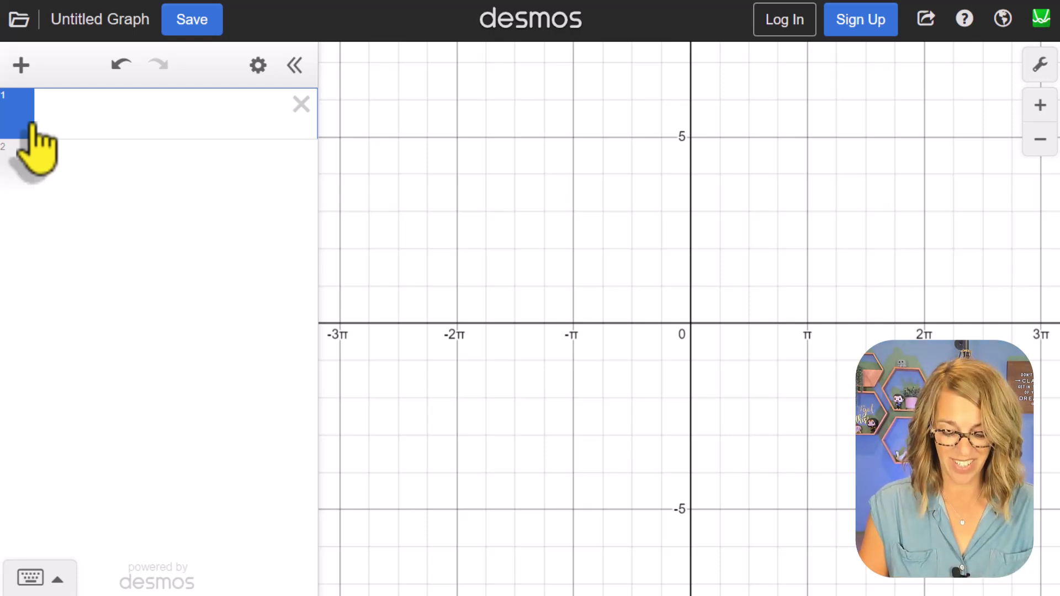
{"action": "type", "text": "y"}
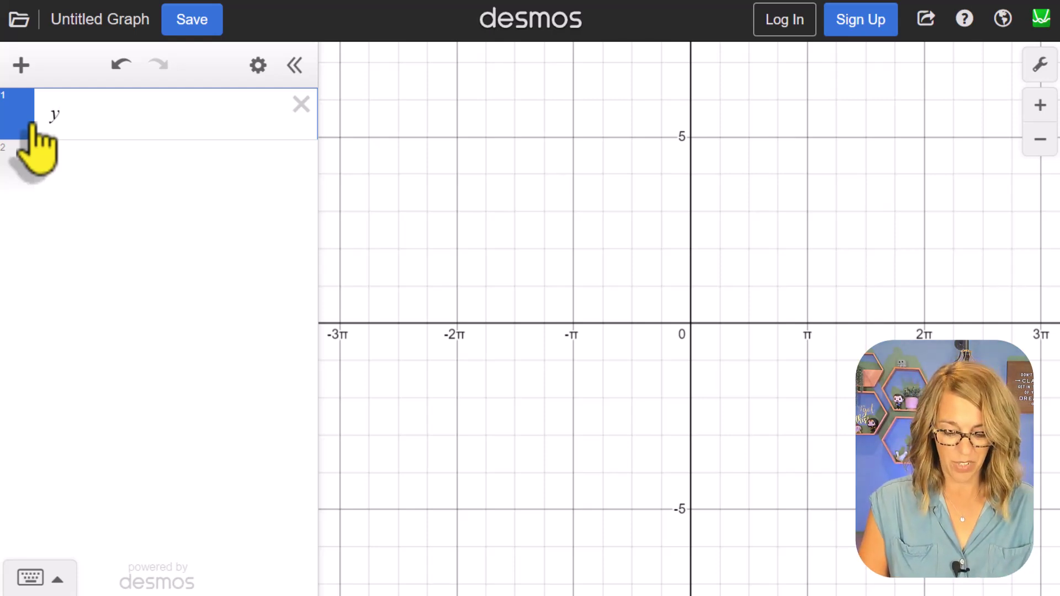
{"action": "type", "text": "=x^2"}
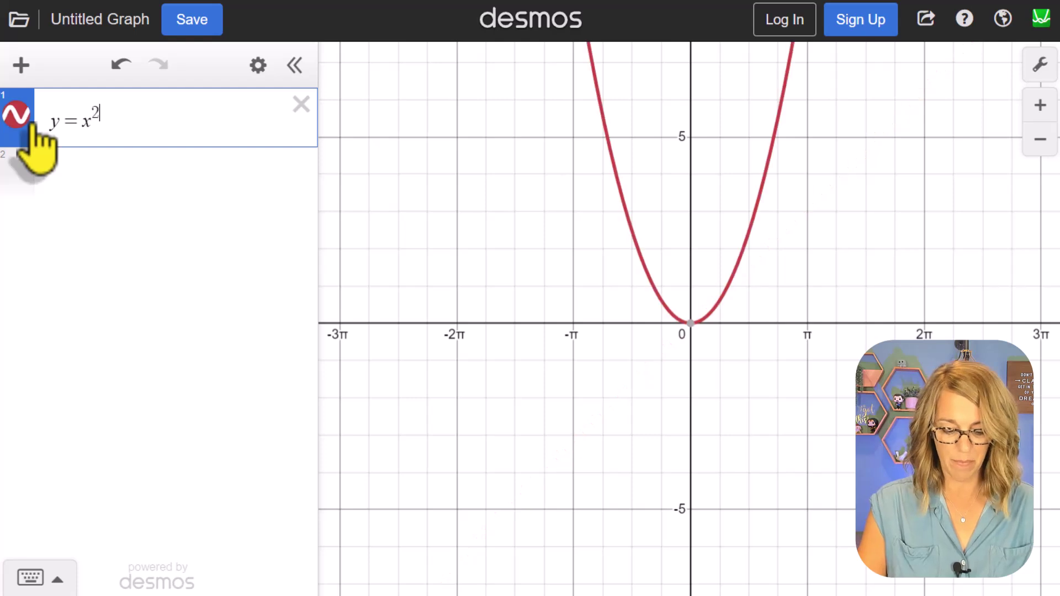
{"action": "key", "text": "Right"}
{"action": "type", "text": "-3"}
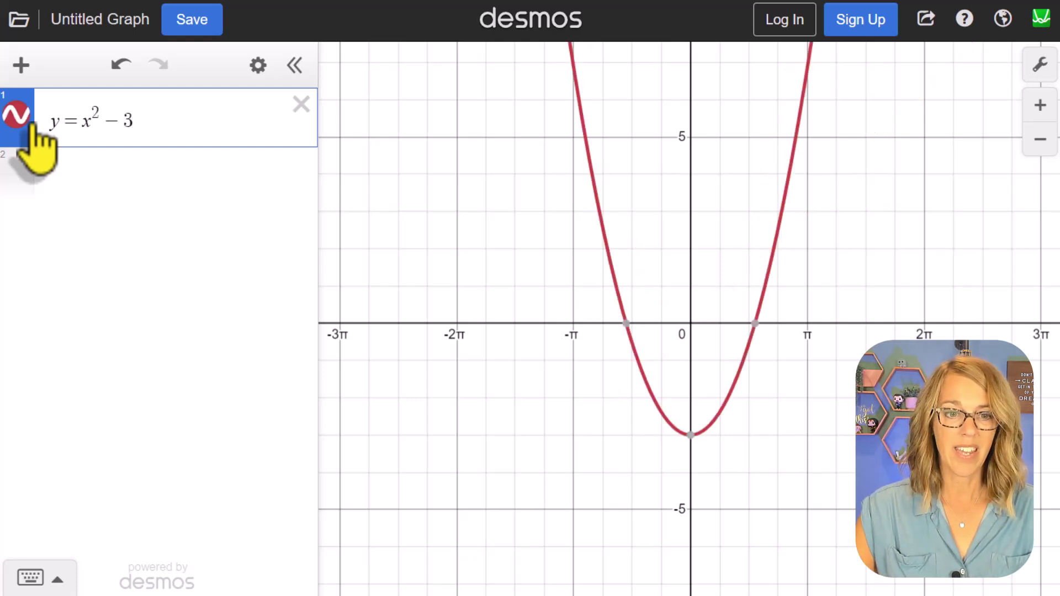
{"action": "left_click_drag", "start_coordinate": [74, 118], "coordinate": [64, 122]}
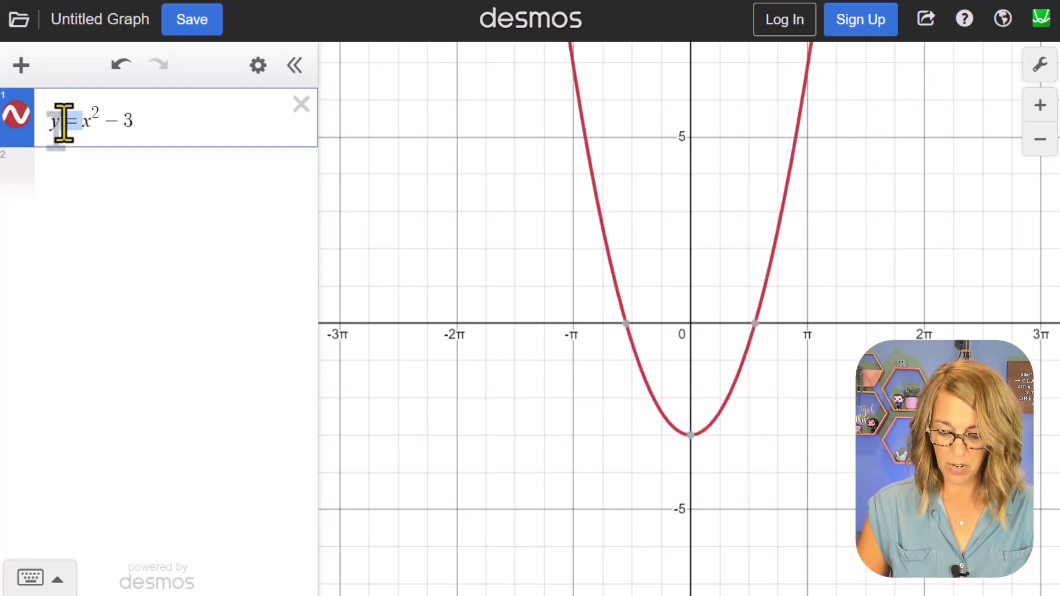
{"action": "type", "text": ">="}
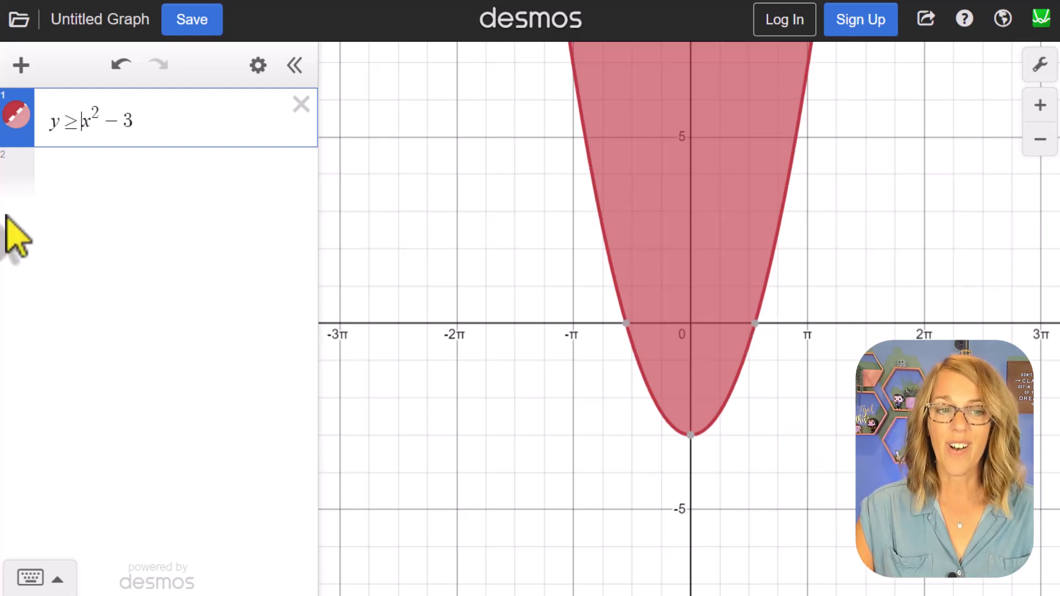
Graph the cosine curve y = cos x in the second expression.
{"action": "left_click", "coordinate": [59, 176]}
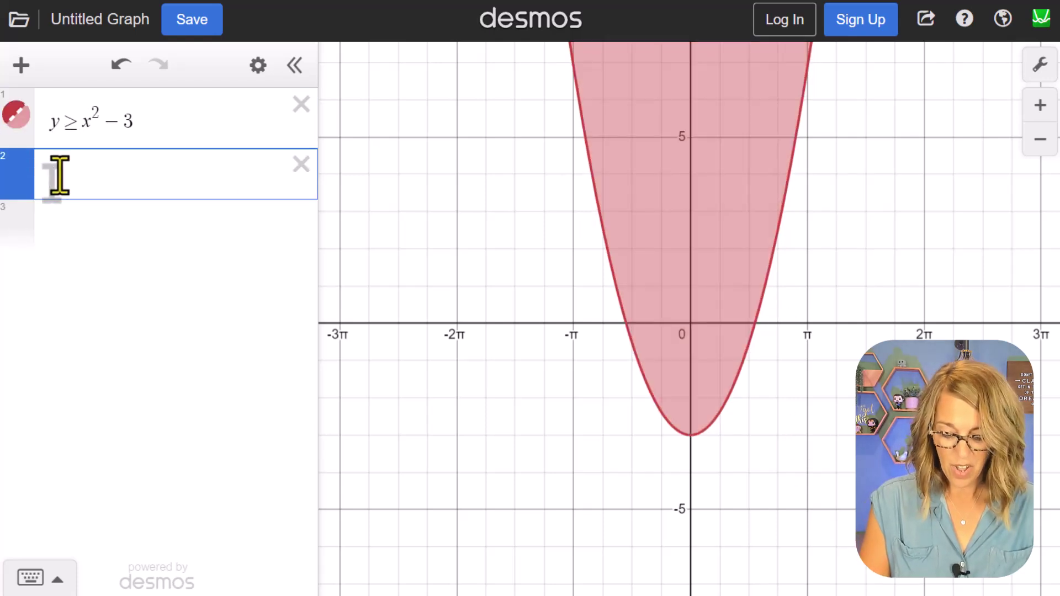
{"action": "type", "text": "y = "}
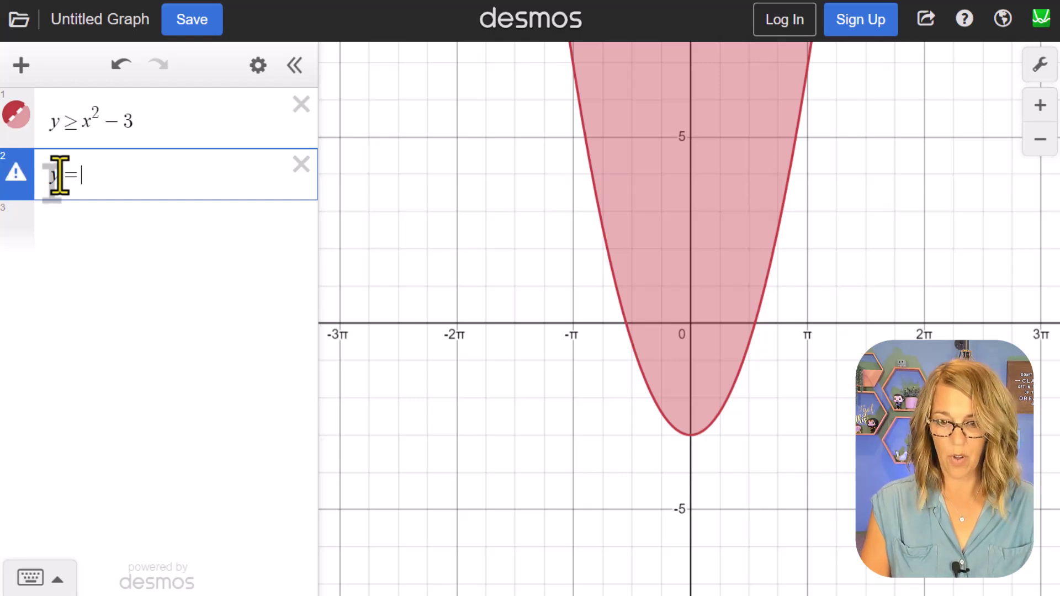
{"action": "type", "text": "cos x"}
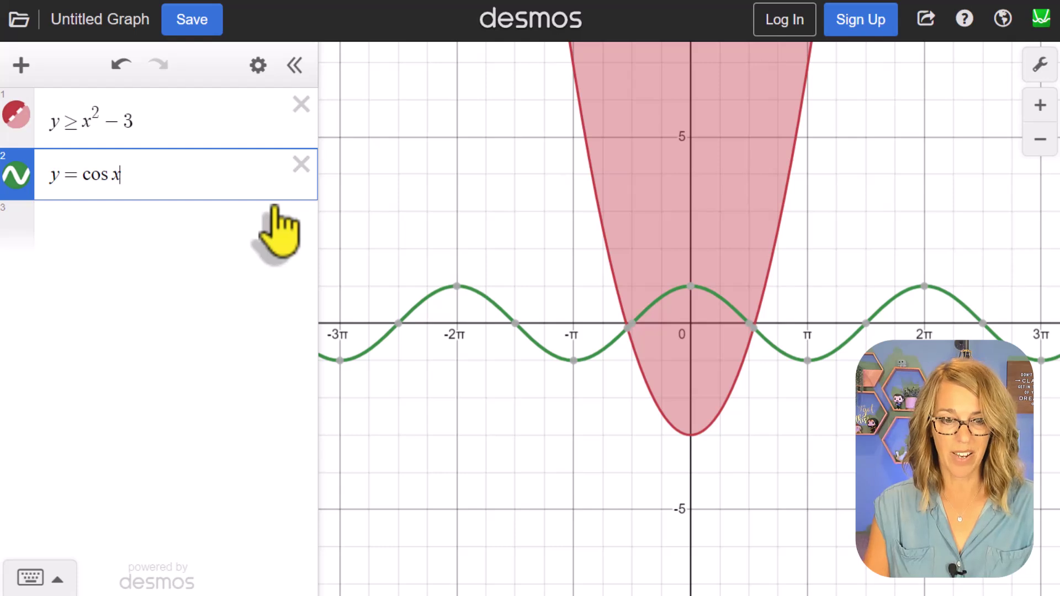
Restrict the domain of the cosine curve with the condition {−π < x < π}.
{"action": "type", "text": "{"}
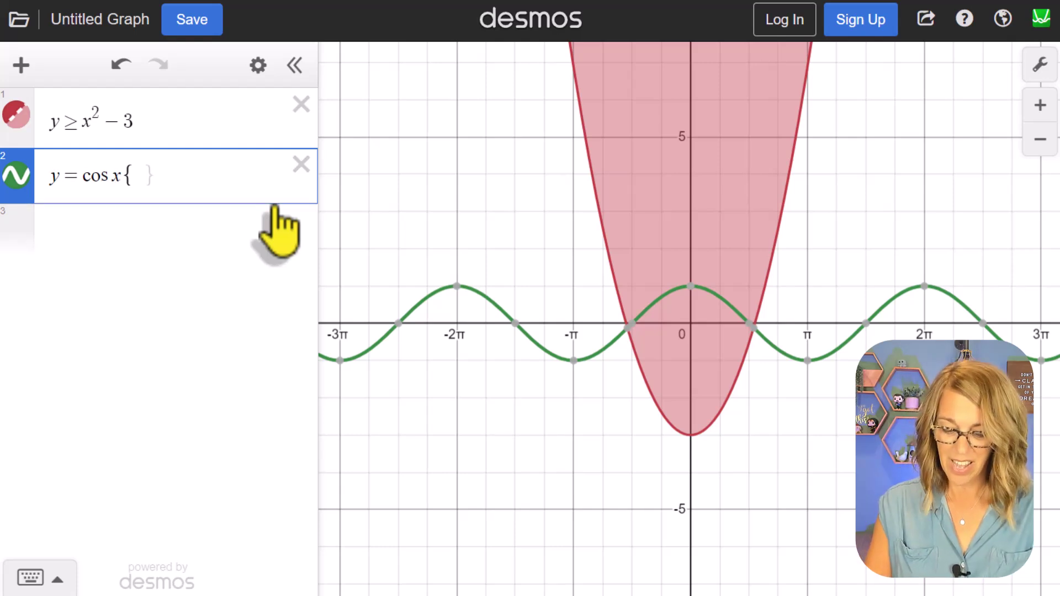
{"action": "type", "text": "-"}
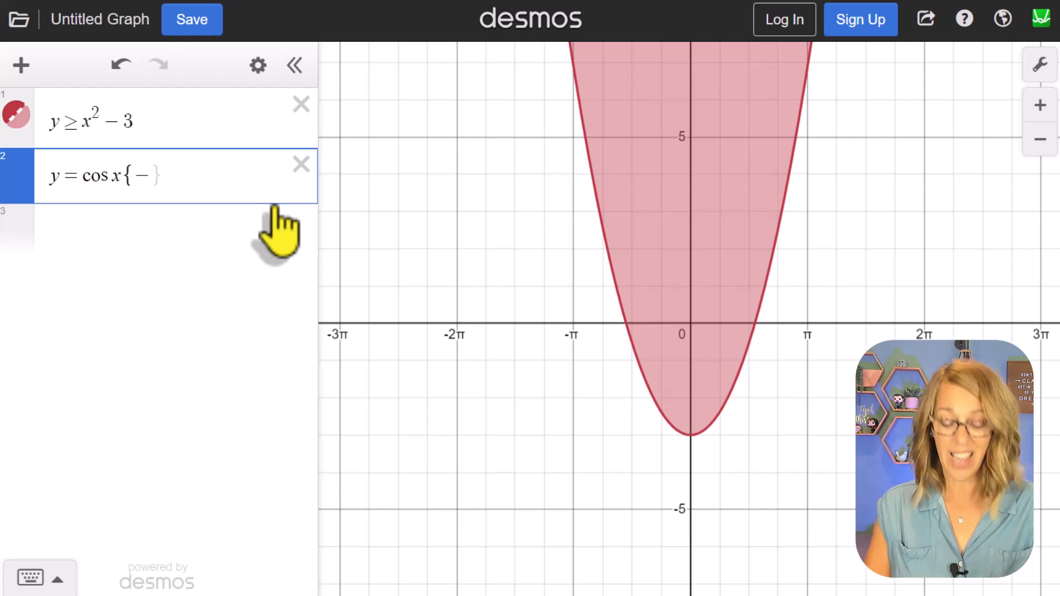
{"action": "type", "text": "pi"}
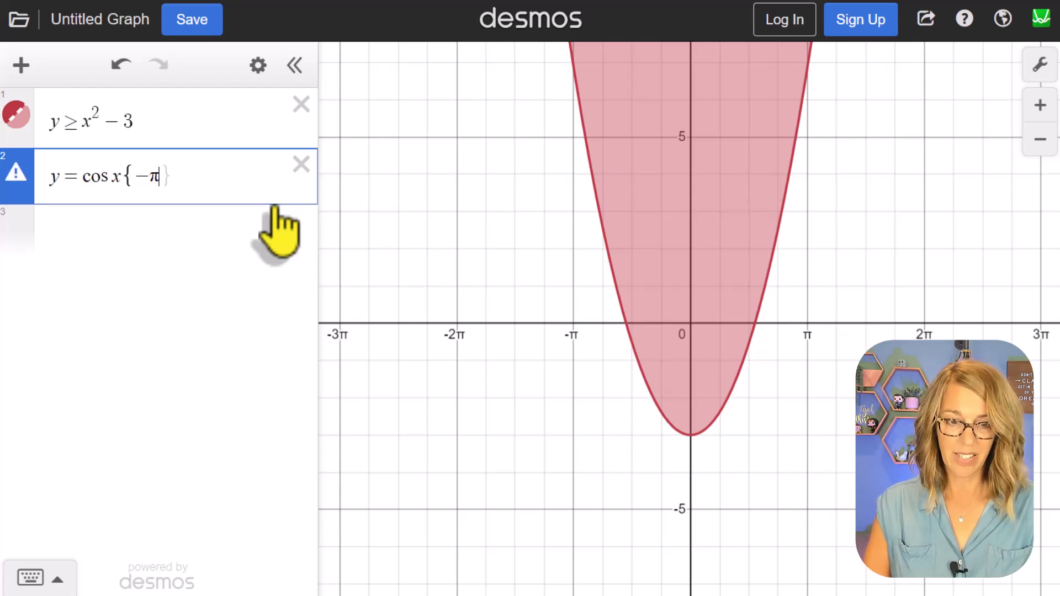
{"action": "type", "text": "<x<"}
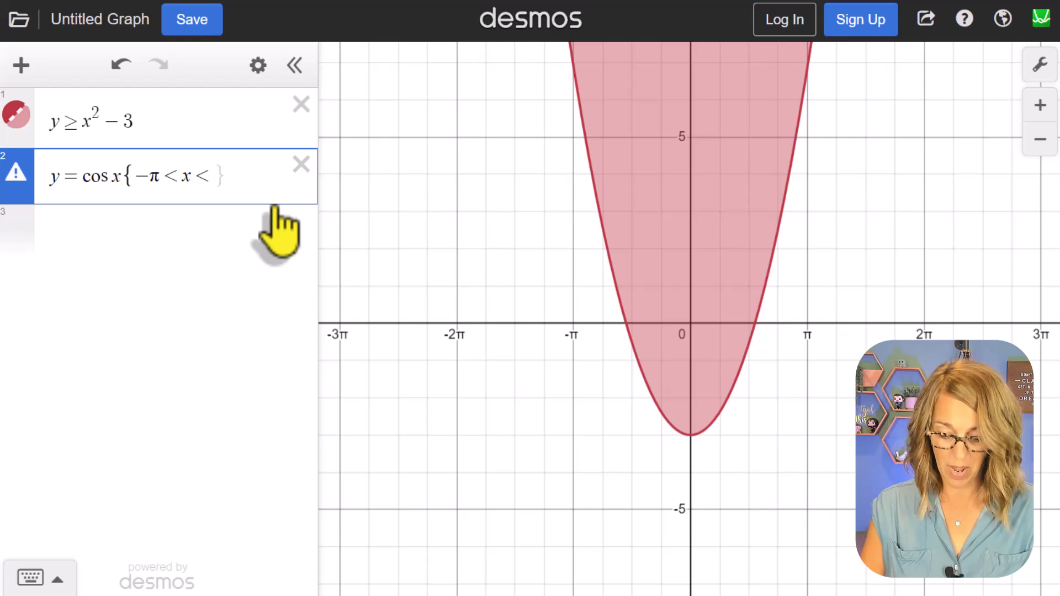
{"action": "type", "text": "pi"}
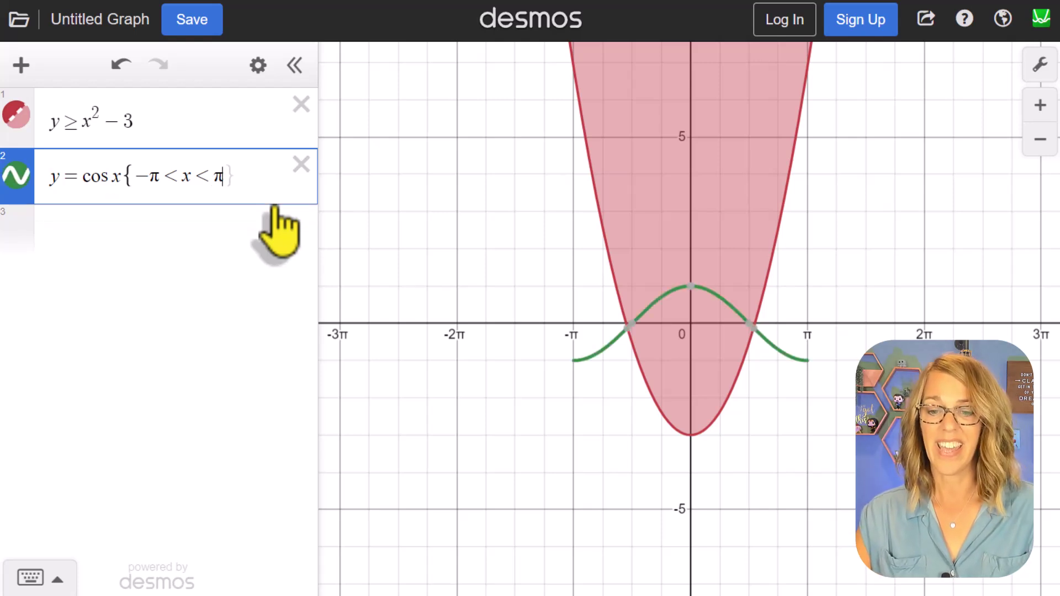
Limit the shading of the parabola inequality to the region below the cosine curve with the restriction {y < cos x}.
{"action": "left_click", "coordinate": [1040, 105]}
{"action": "scroll", "coordinate": [850, 468], "scroll_direction": "up", "scroll_amount": 2}
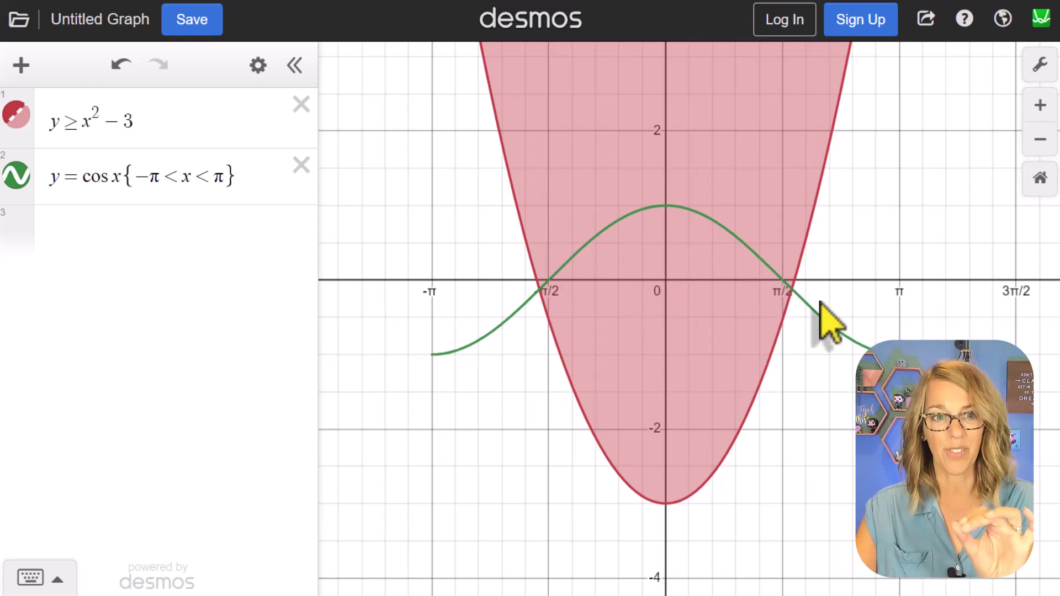
{"action": "left_click", "coordinate": [146, 126]}
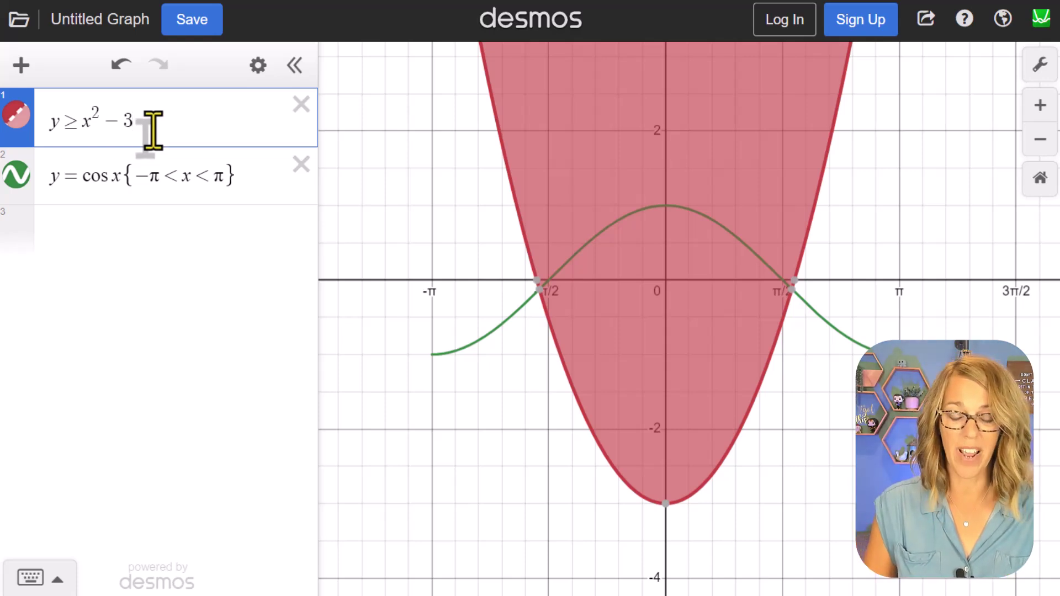
{"action": "type", "text": "{"}
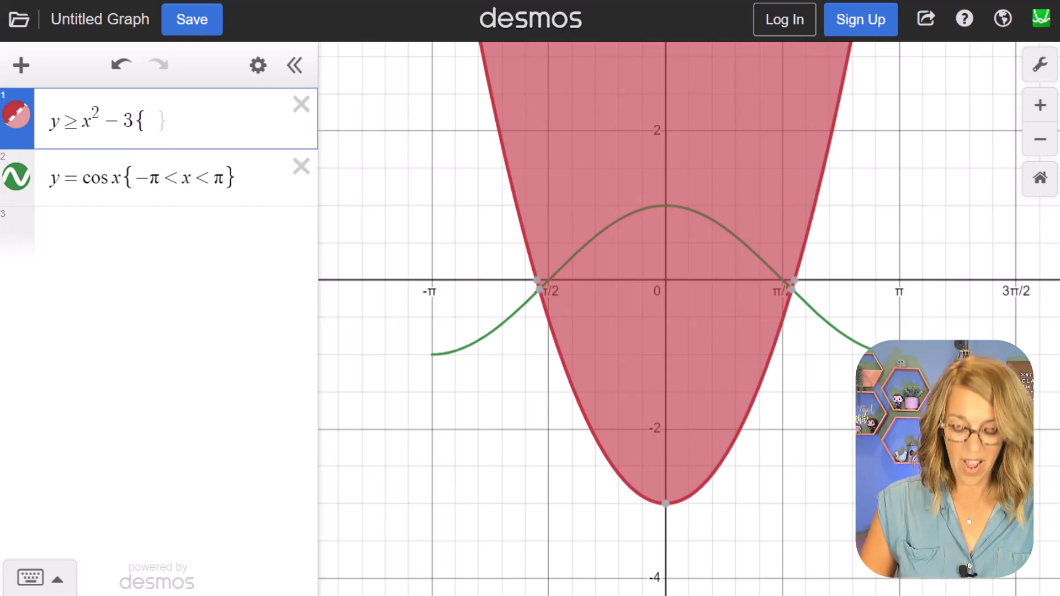
{"action": "type", "text": "y<"}
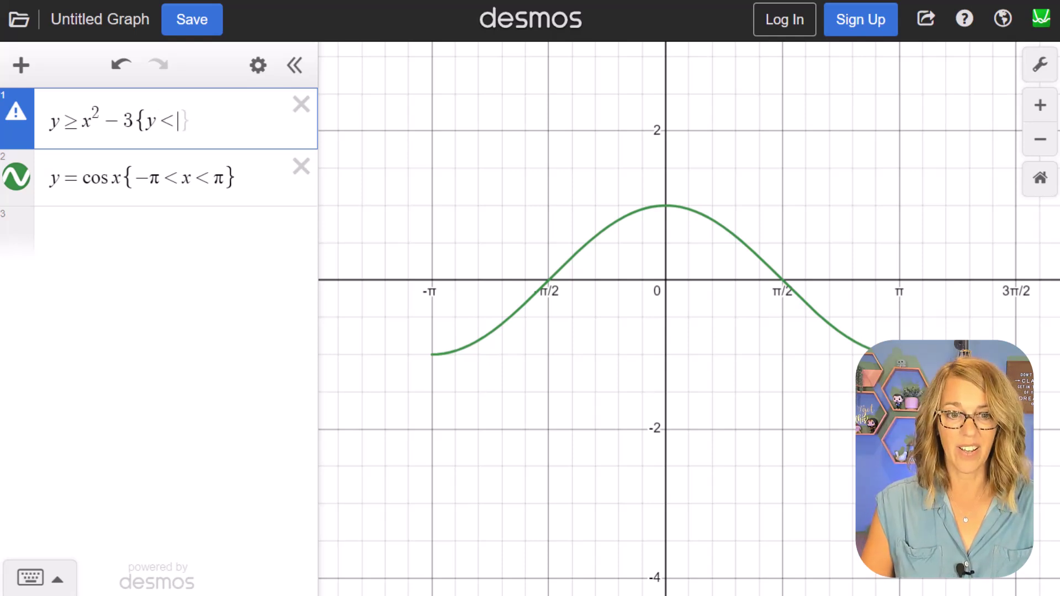
{"action": "type", "text": "cos x"}
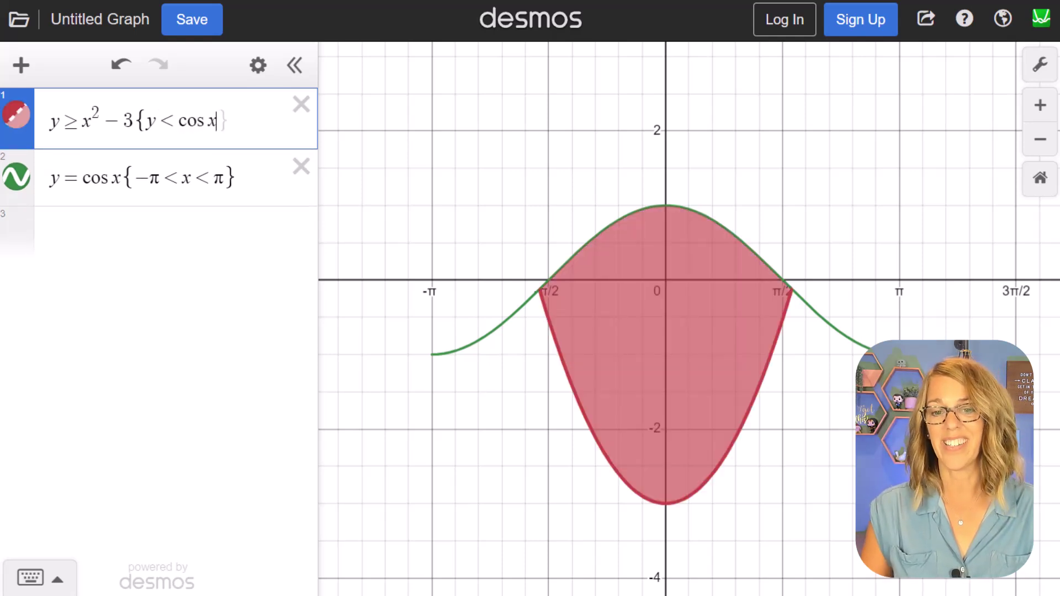